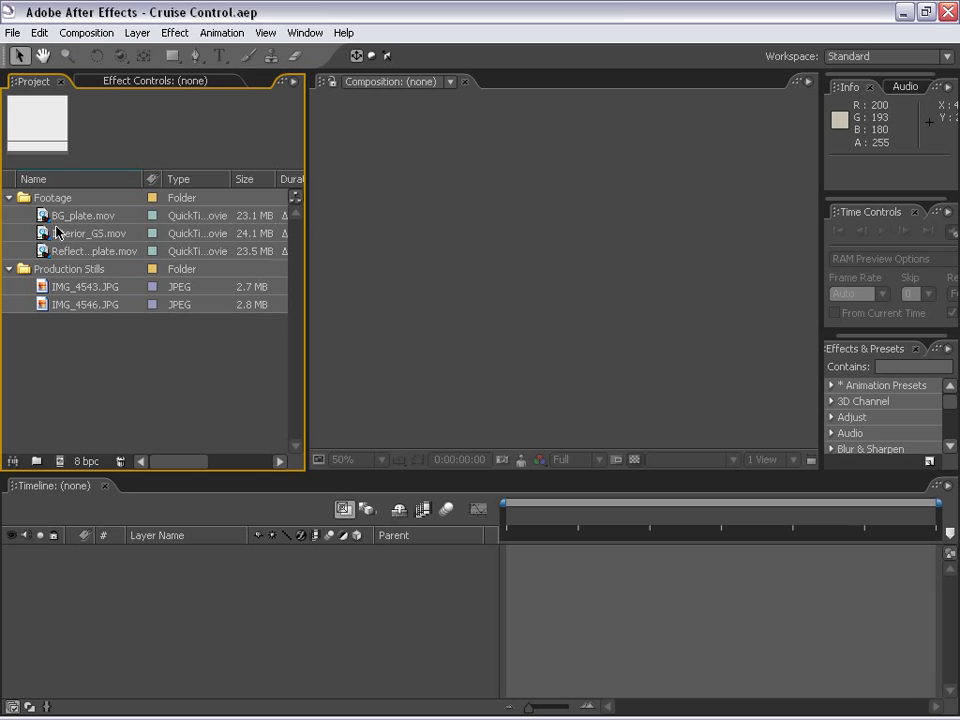
Step: Preview the Interior_GS.mov green-screen clip at a point further into the footage
{"action": "double_click", "coordinate": [52, 238]}
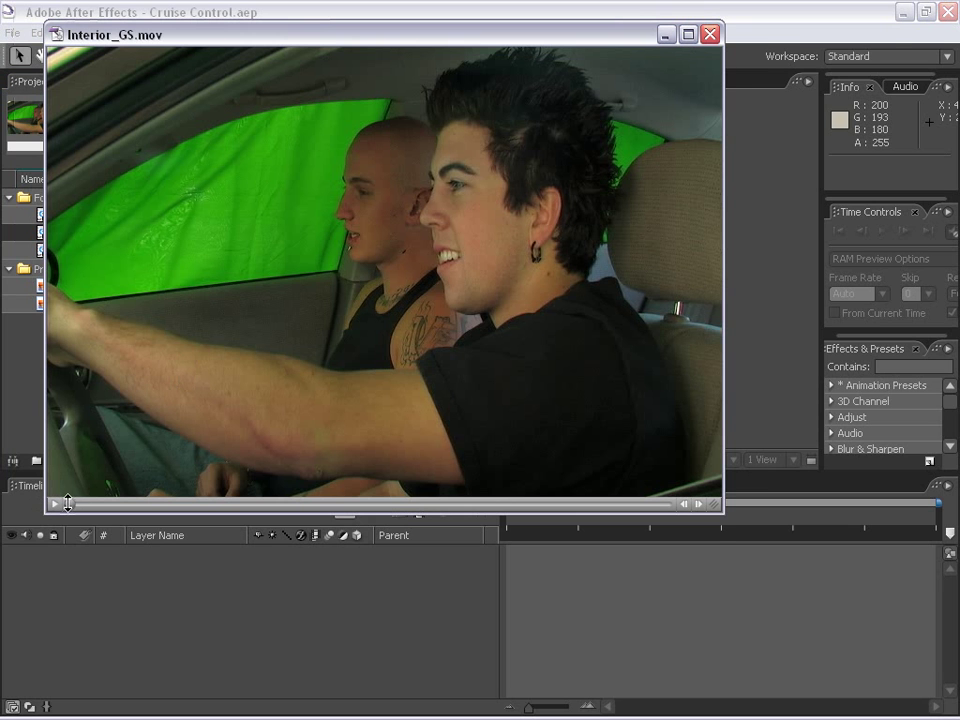
{"action": "left_click", "coordinate": [96, 504]}
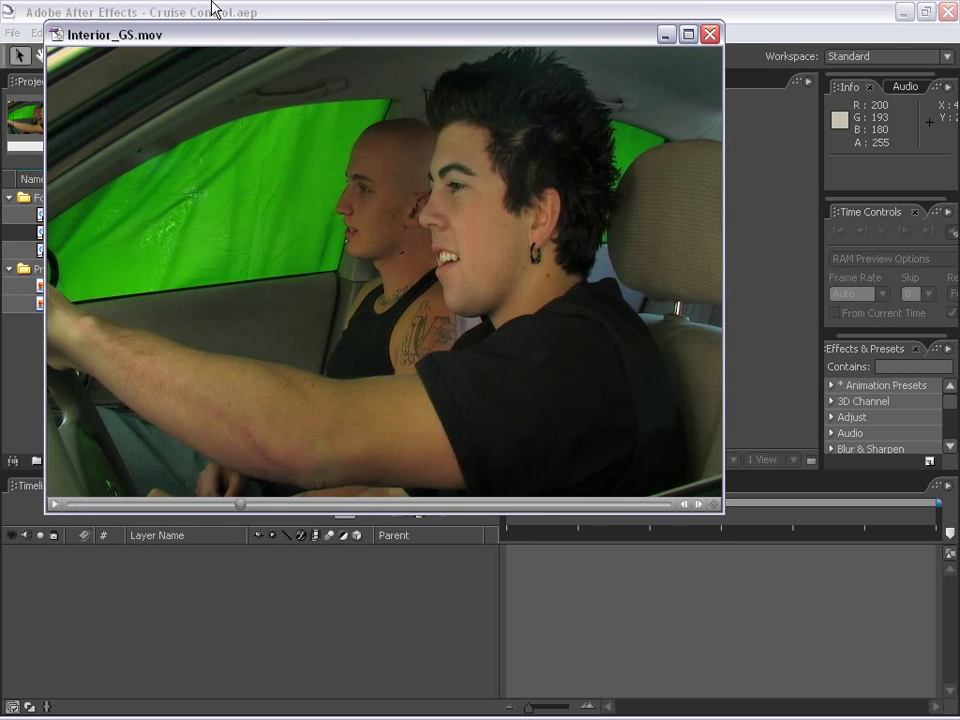
{"action": "left_click_drag", "start_coordinate": [270, 60], "coordinate": [315, 520]}
Step: Examine the production stills IMG_4543.JPG and IMG_4546.JPG against the Interior_GS.mov clip, and close the clip's preview
{"action": "double_click", "coordinate": [30, 286]}
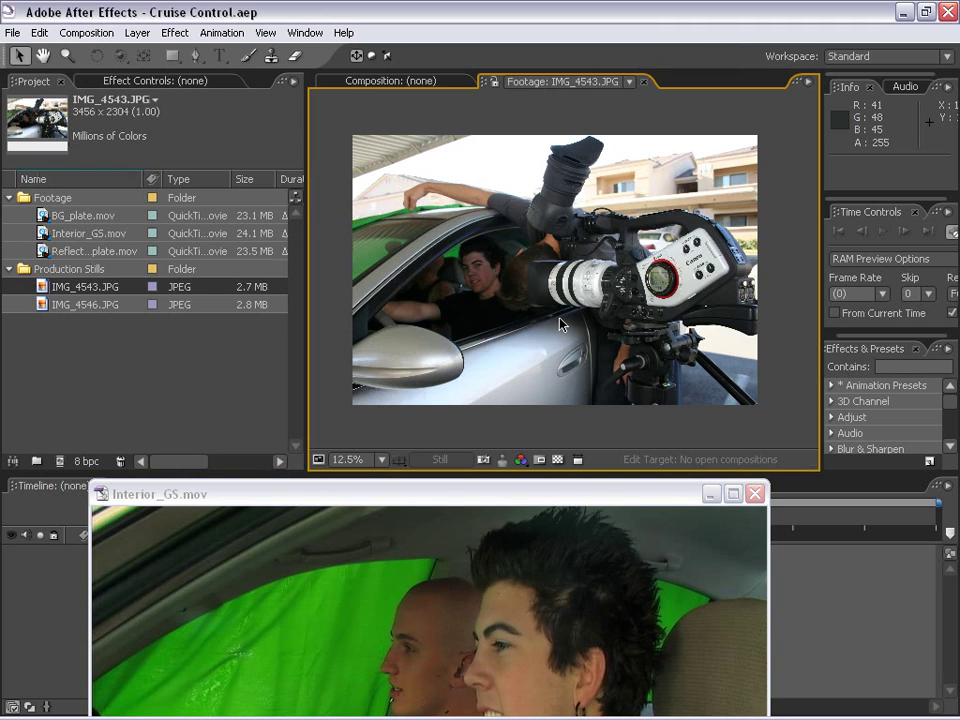
{"action": "double_click", "coordinate": [40, 304]}
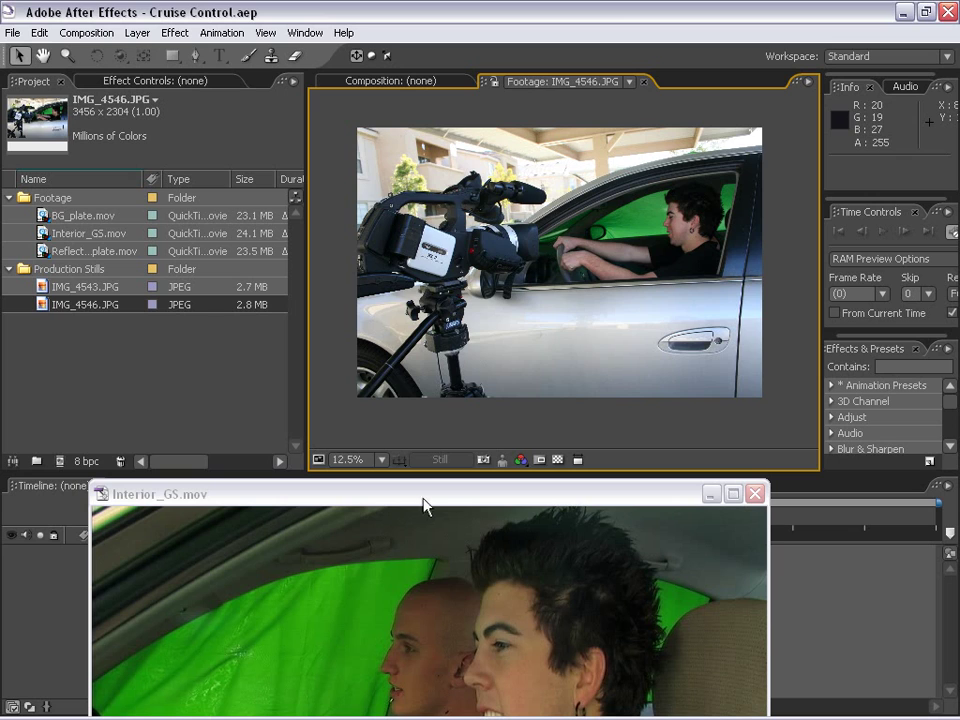
{"action": "scroll", "coordinate": [604, 221], "scroll_direction": "up", "scroll_amount": 1}
{"action": "scroll", "coordinate": [600, 230], "scroll_direction": "down", "scroll_amount": 1}
{"action": "left_click_drag", "start_coordinate": [583, 279], "coordinate": [601, 279]}
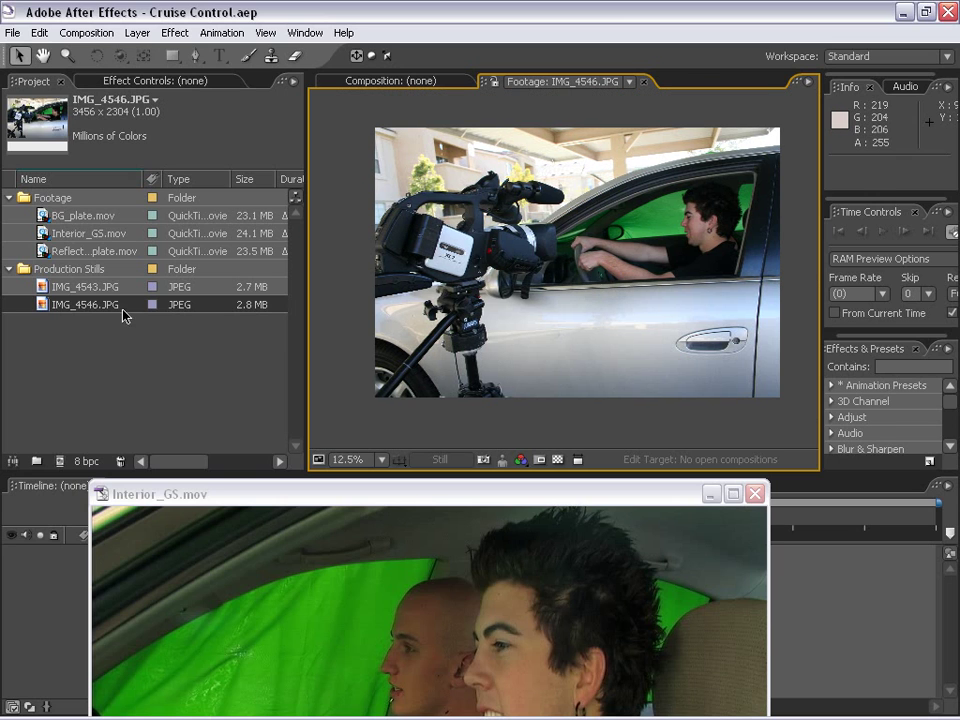
{"action": "double_click", "coordinate": [40, 287]}
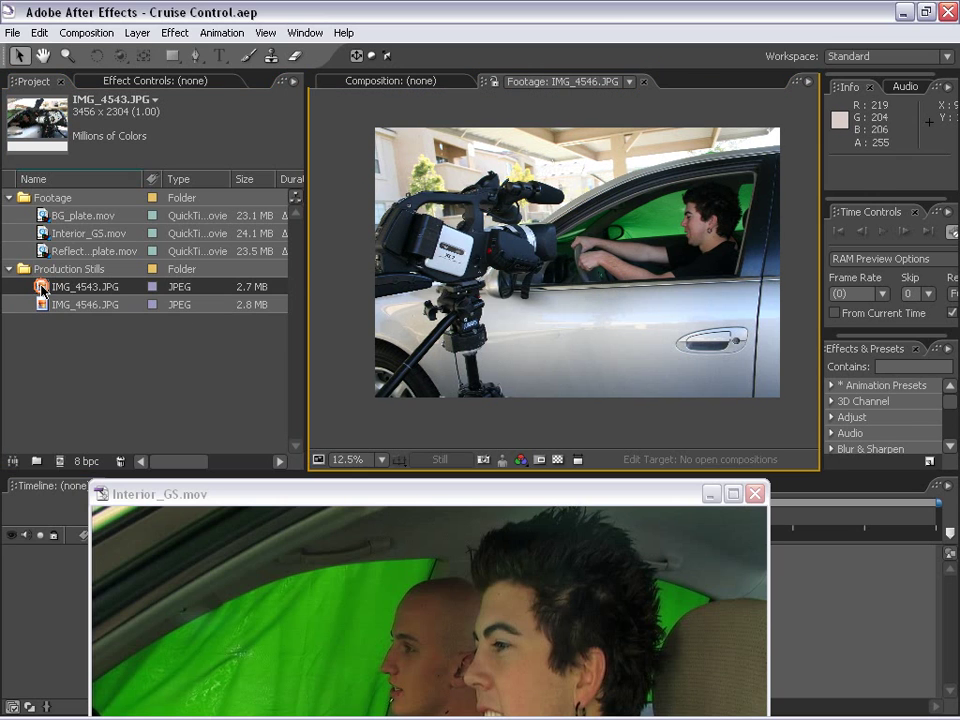
{"action": "left_click_drag", "start_coordinate": [555, 497], "coordinate": [510, 154]}
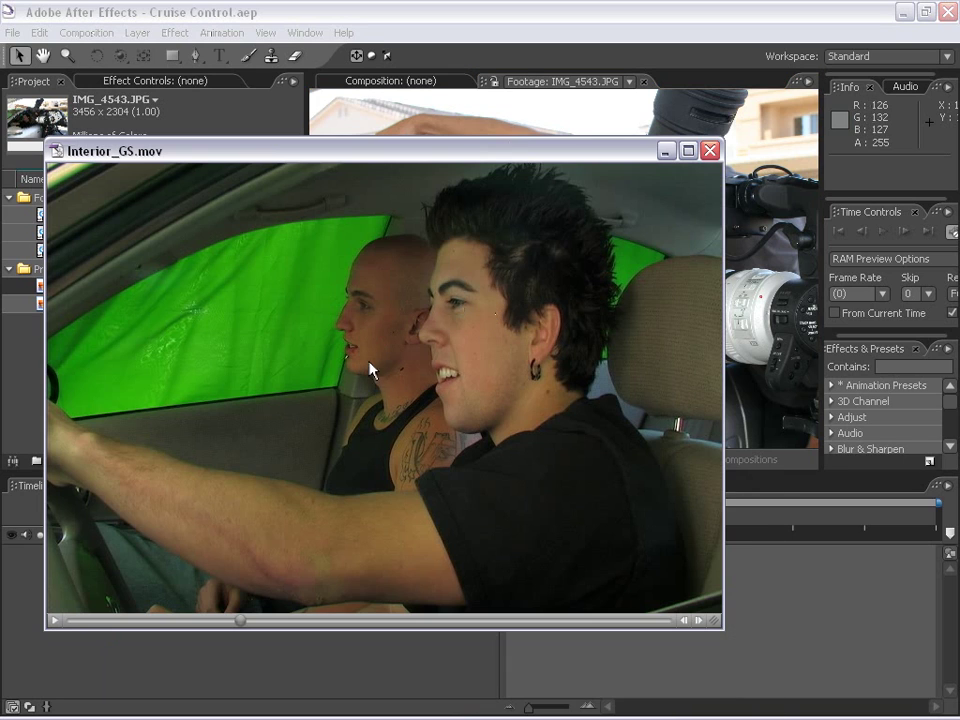
{"action": "left_click", "coordinate": [710, 151]}
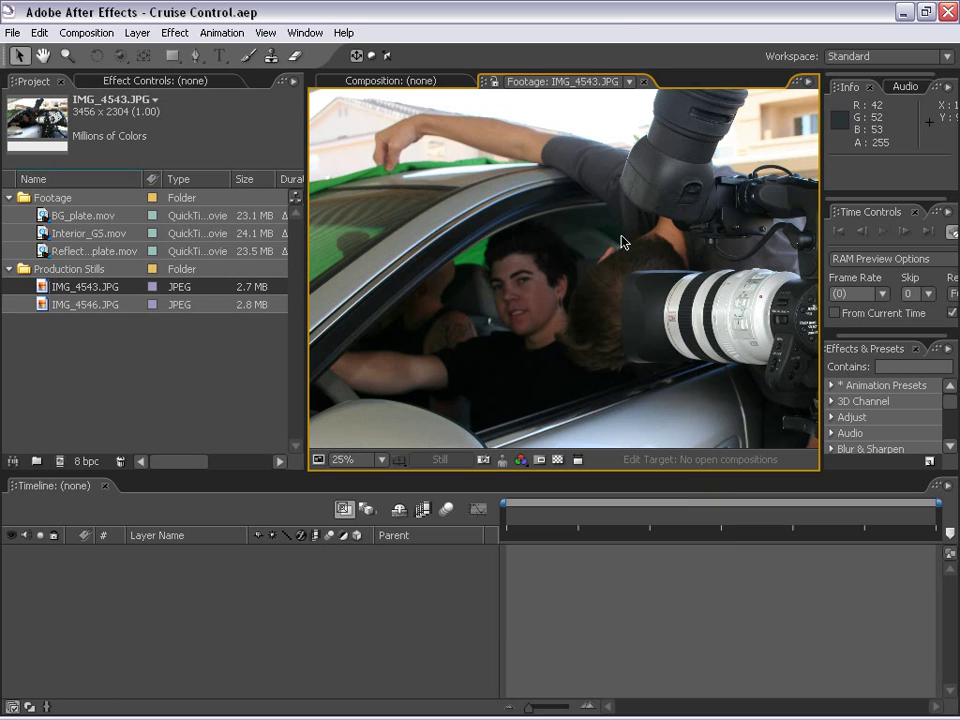
Step: Create a composition from Interior_GS.mov and move the current time to 0:00:01:14
{"action": "left_click", "coordinate": [424, 93]}
{"action": "left_click", "coordinate": [64, 407]}
{"action": "left_click", "coordinate": [48, 236]}
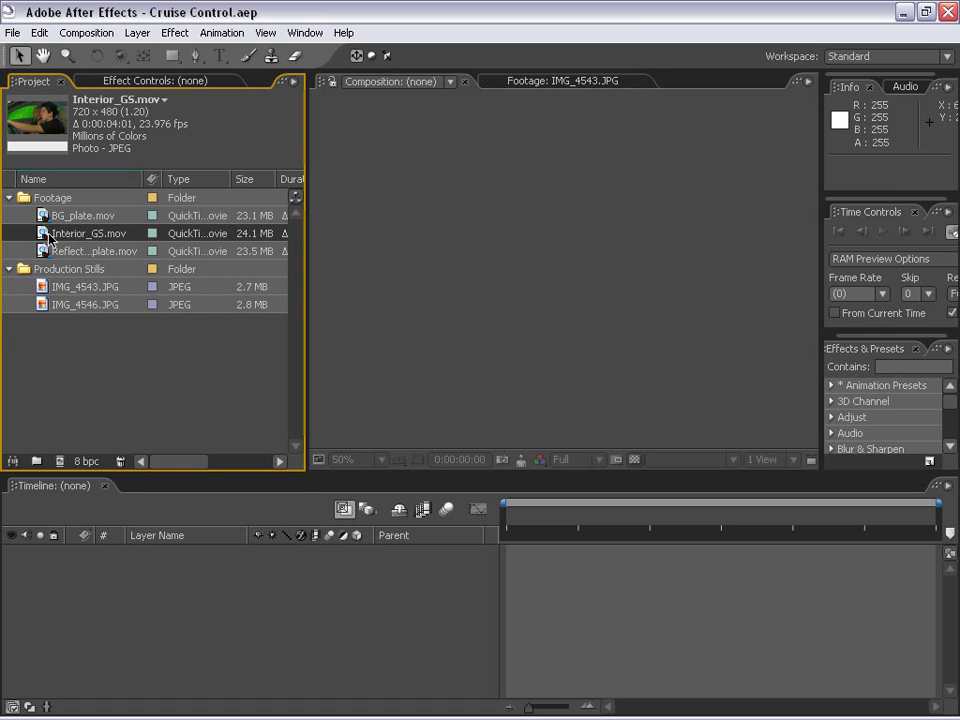
{"action": "left_click_drag", "start_coordinate": [41, 236], "coordinate": [534, 596]}
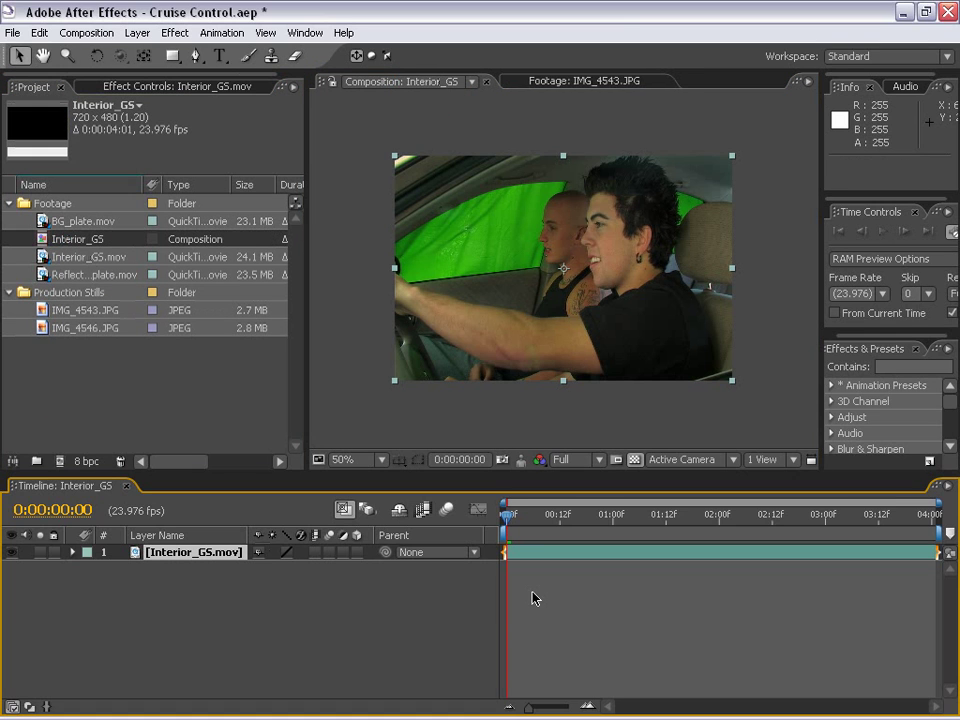
{"action": "left_click_drag", "start_coordinate": [532, 522], "coordinate": [673, 550]}
{"action": "left_click_drag", "start_coordinate": [529, 345], "coordinate": [501, 343]}
Step: Apply Keylight to the Interior_GS.mov layer and sample the green in the side window as the Screen Colour
{"action": "left_click", "coordinate": [176, 32]}
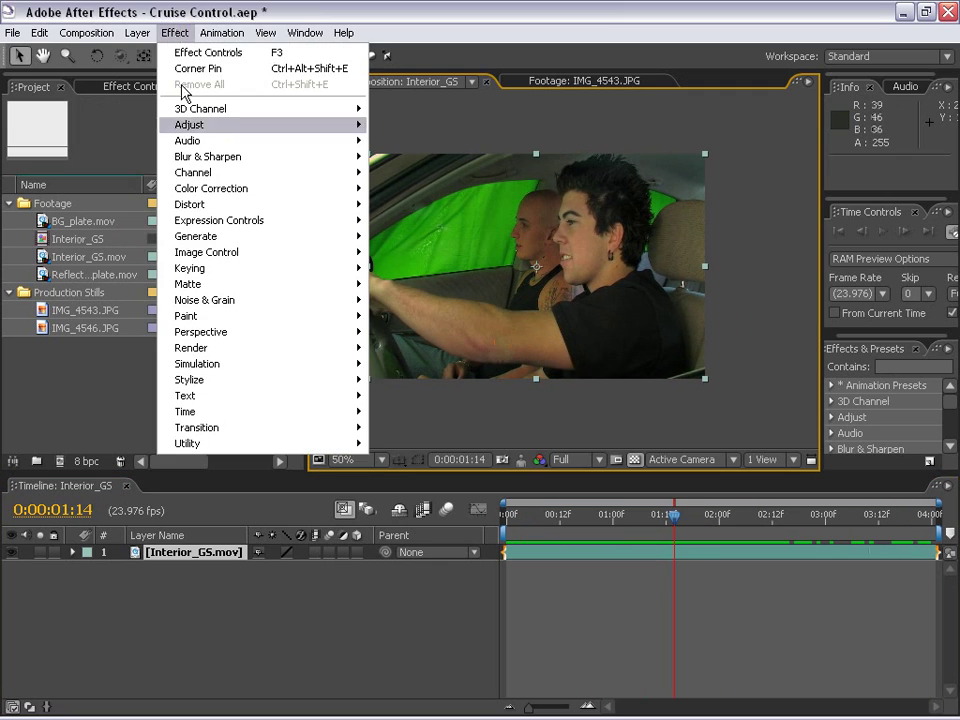
{"action": "left_click", "coordinate": [228, 270]}
{"action": "left_click", "coordinate": [402, 379]}
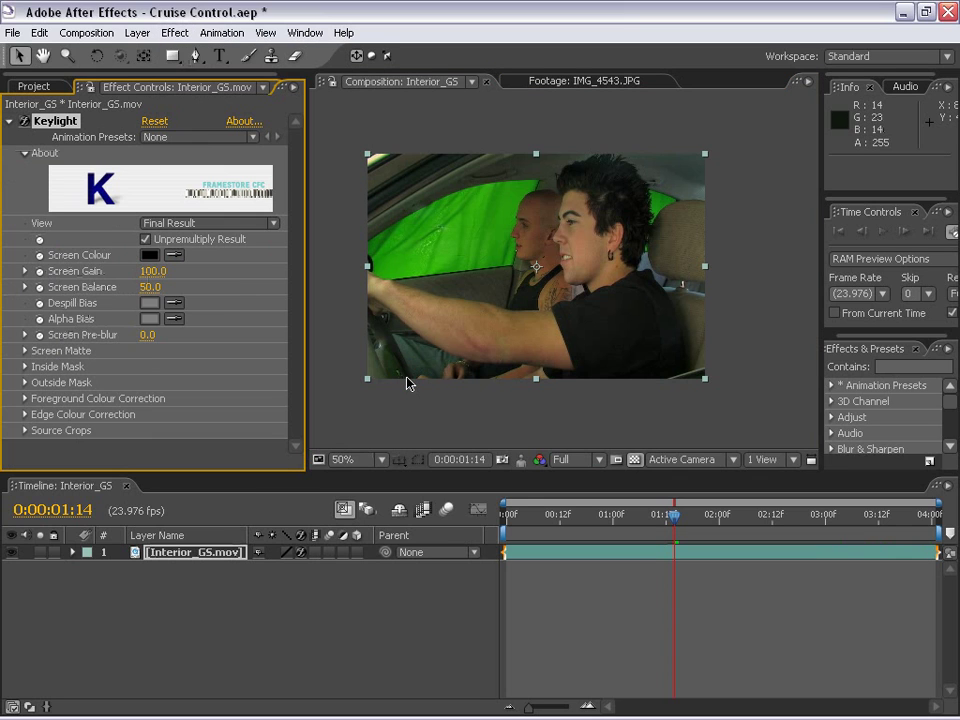
{"action": "left_click", "coordinate": [176, 256]}
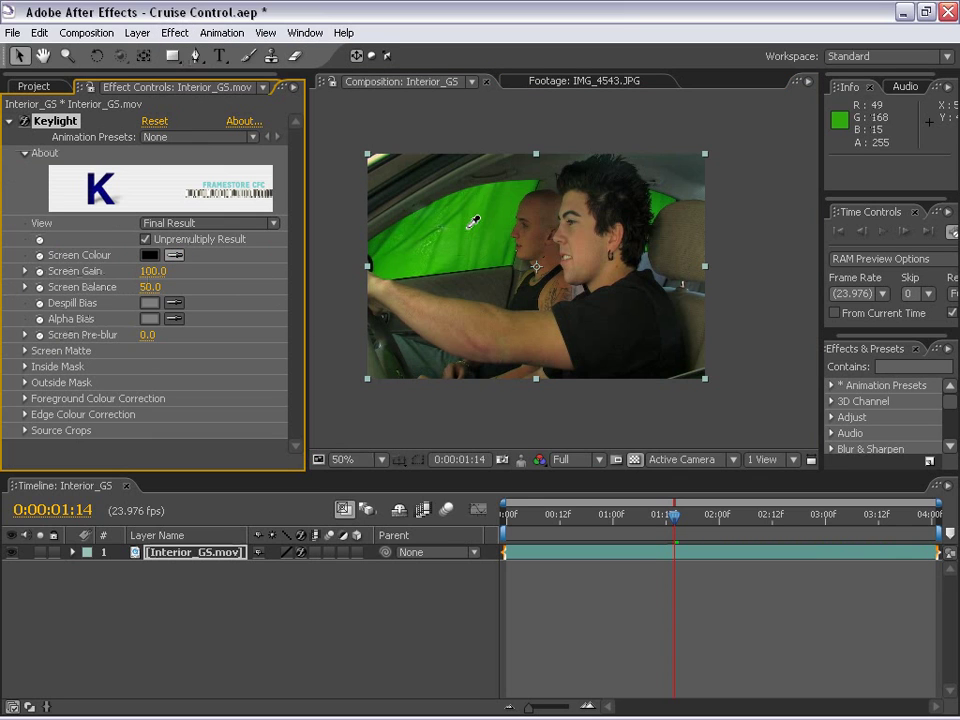
{"action": "left_click", "coordinate": [478, 229]}
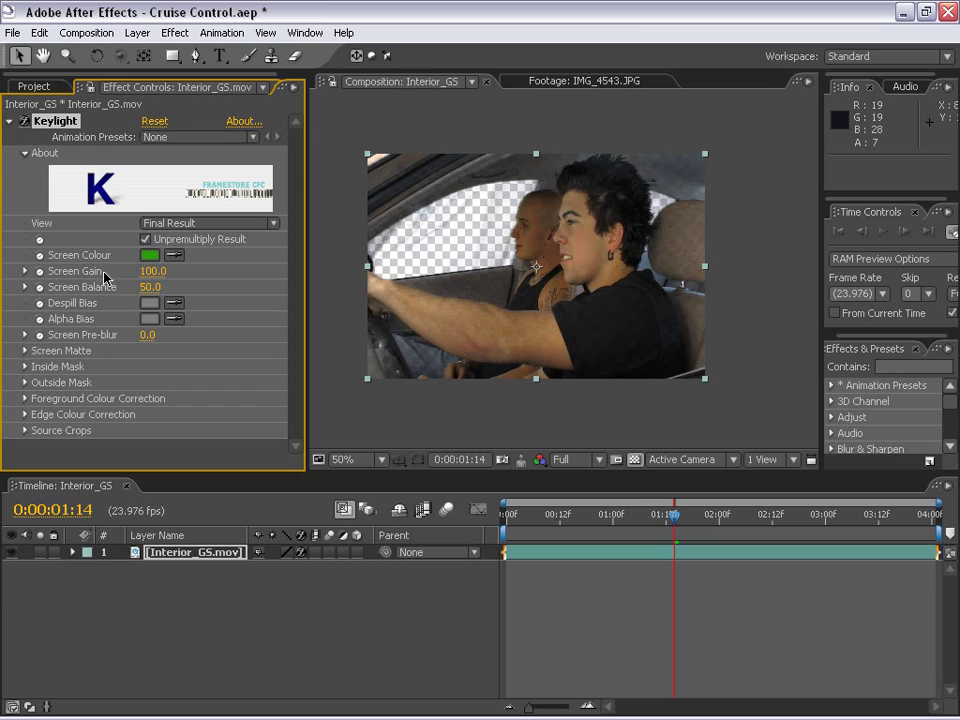
Step: Set Keylight's Screen Pre-blur to 2.5 and its Screen Matte to Clip Black 37 and Clip White 73
{"action": "left_click", "coordinate": [146, 336]}
{"action": "type", "text": "2.5"}
{"action": "key", "text": "Return"}
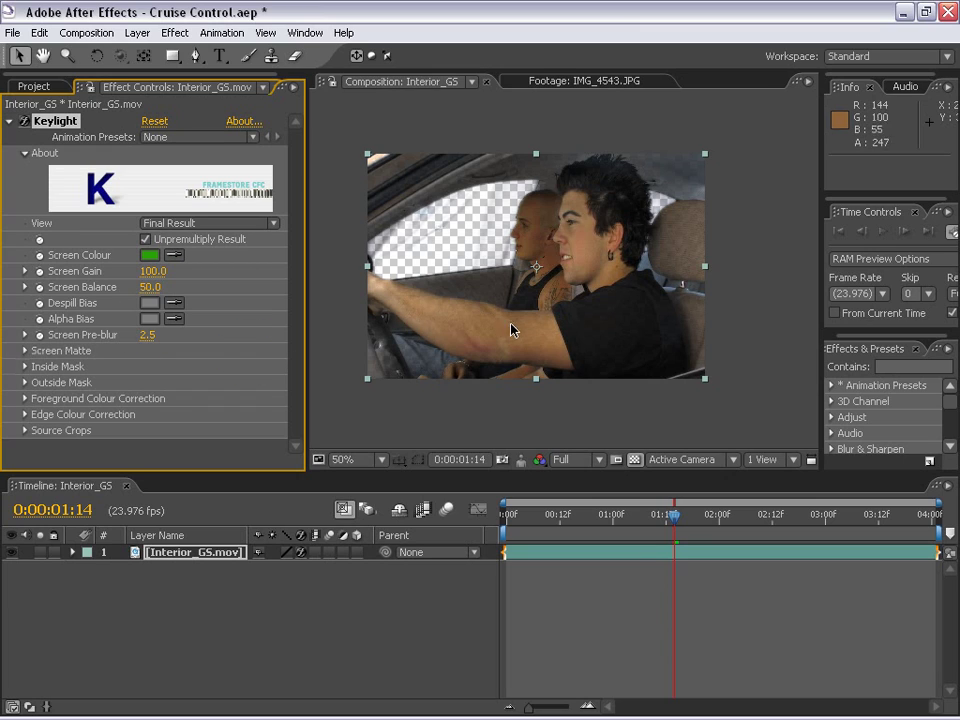
{"action": "left_click", "coordinate": [24, 351]}
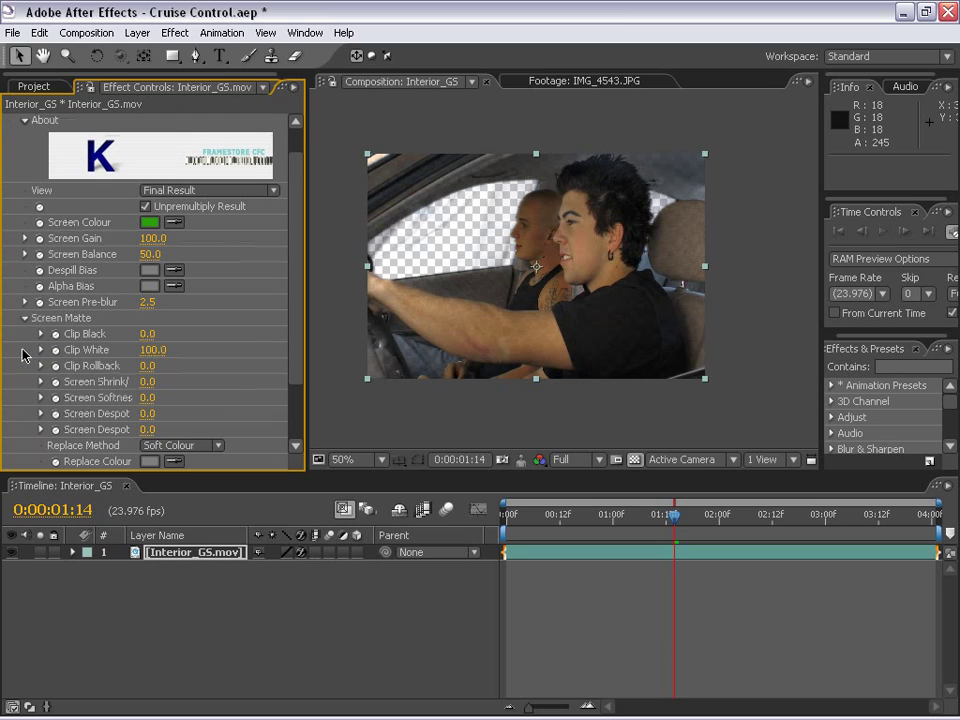
{"action": "mouse_move", "coordinate": [148, 334]}
{"action": "left_mouse_down"}
{"action": "mouse_move", "coordinate": [182, 334]}
{"action": "mouse_move", "coordinate": [135, 352]}
{"action": "left_mouse_up"}
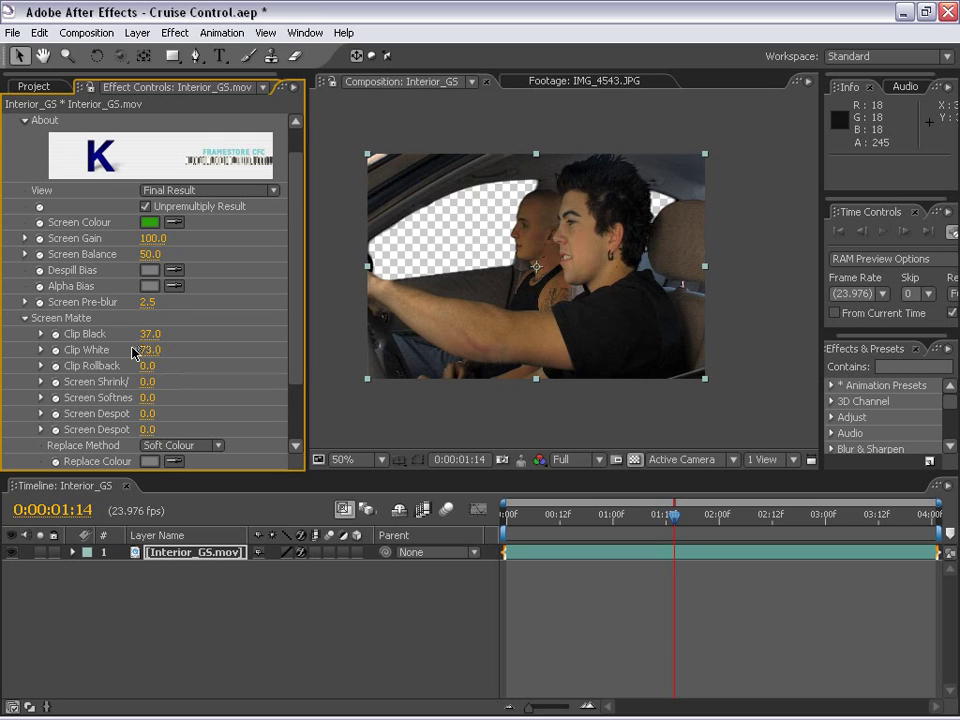
Step: Set Keylight's Replace Method to Hard Colour with a dark greyish green Replace Colour
{"action": "left_click", "coordinate": [178, 446]}
{"action": "left_click", "coordinate": [182, 429]}
{"action": "scroll", "coordinate": [219, 403], "scroll_direction": "down", "scroll_amount": 3}
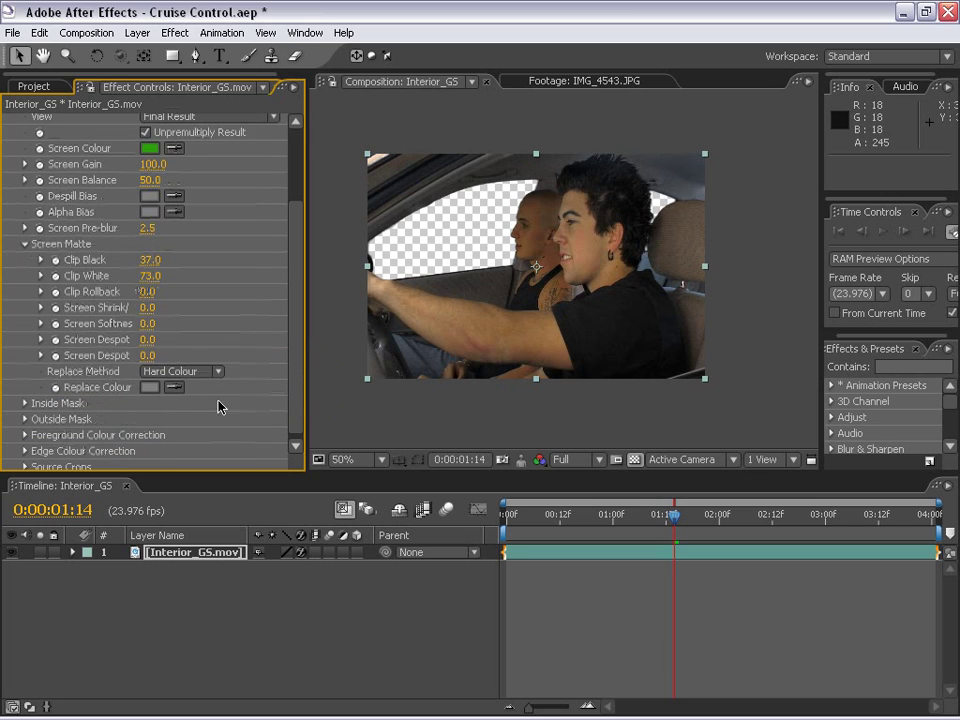
{"action": "left_click", "coordinate": [155, 391]}
{"action": "left_click_drag", "start_coordinate": [506, 540], "coordinate": [506, 526]}
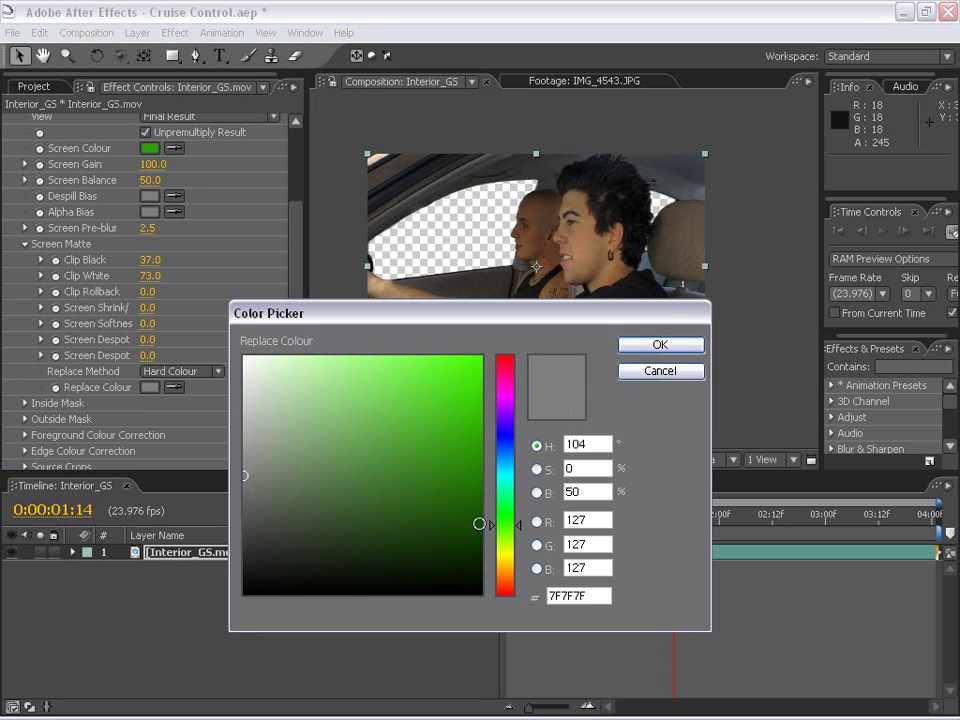
{"action": "left_click", "coordinate": [303, 512]}
{"action": "left_click", "coordinate": [302, 521]}
{"action": "left_click", "coordinate": [640, 345]}
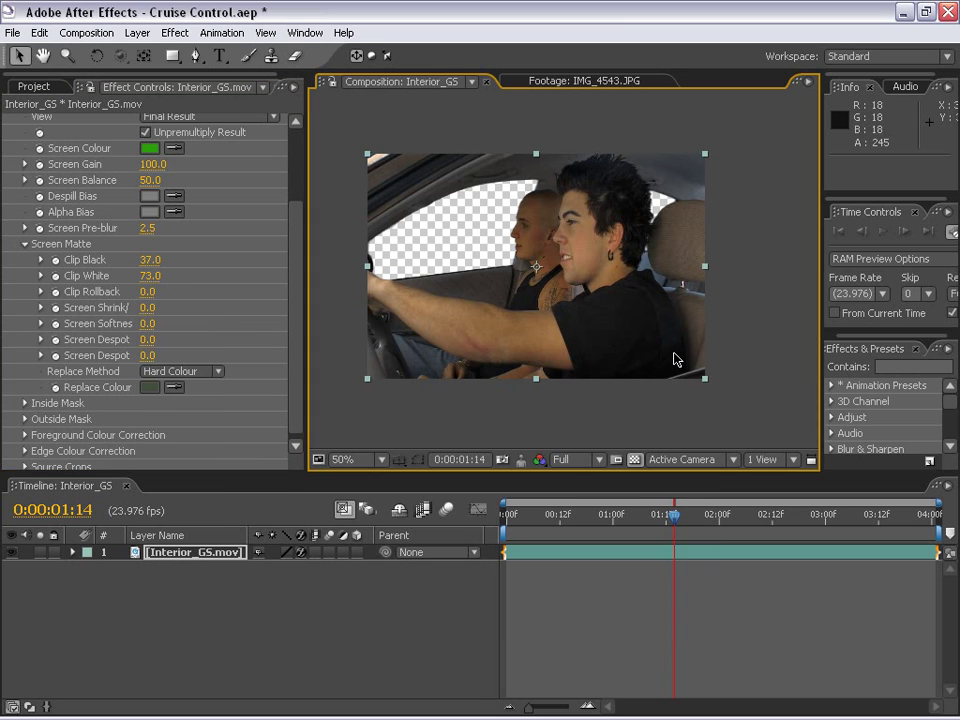
Step: Try a Simple Choker effect on the Interior_GS.mov layer with Choke Matte at 1, and delete the effect
{"action": "scroll", "coordinate": [645, 370], "scroll_direction": "up", "scroll_amount": 2}
{"action": "mouse_move", "coordinate": [647, 296]}
{"action": "left_mouse_down"}
{"action": "mouse_move", "coordinate": [549, 407]}
{"action": "mouse_move", "coordinate": [596, 429]}
{"action": "mouse_move", "coordinate": [560, 425]}
{"action": "left_mouse_up"}
{"action": "scroll", "coordinate": [549, 407], "scroll_direction": "down", "scroll_amount": 2}
{"action": "left_click", "coordinate": [215, 33]}
{"action": "mouse_move", "coordinate": [175, 33]}
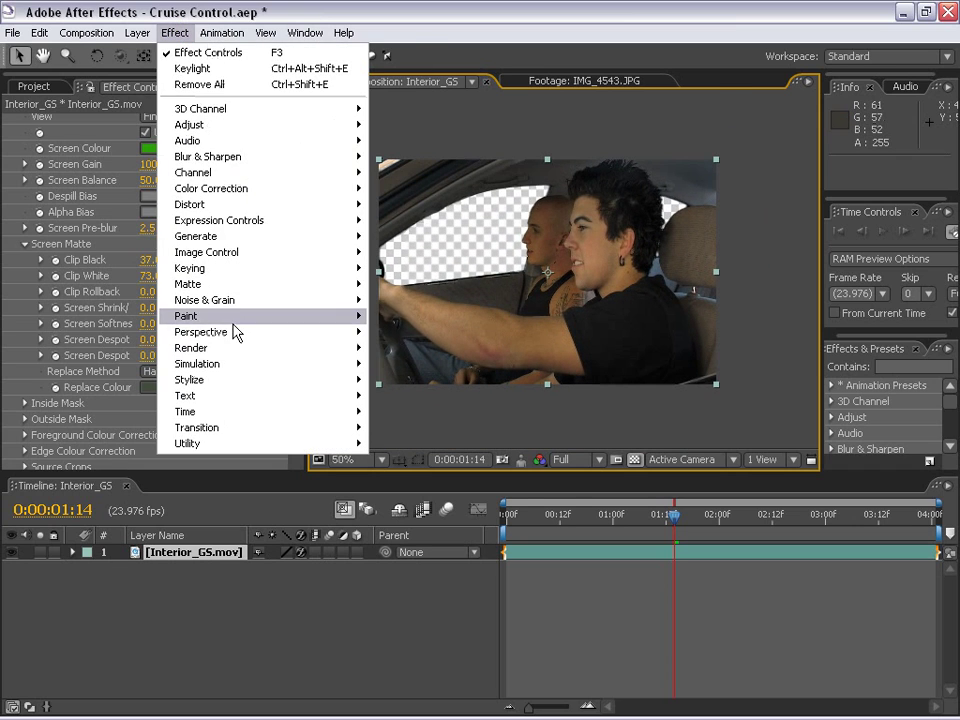
{"action": "left_click", "coordinate": [400, 299]}
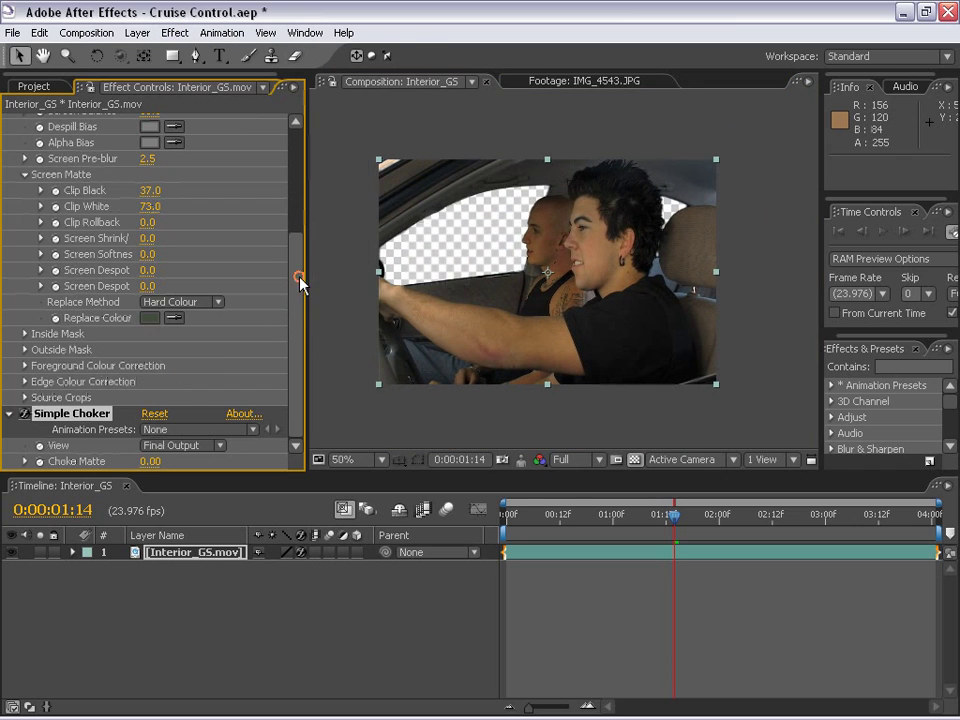
{"action": "left_click", "coordinate": [145, 461]}
{"action": "type", "text": "1"}
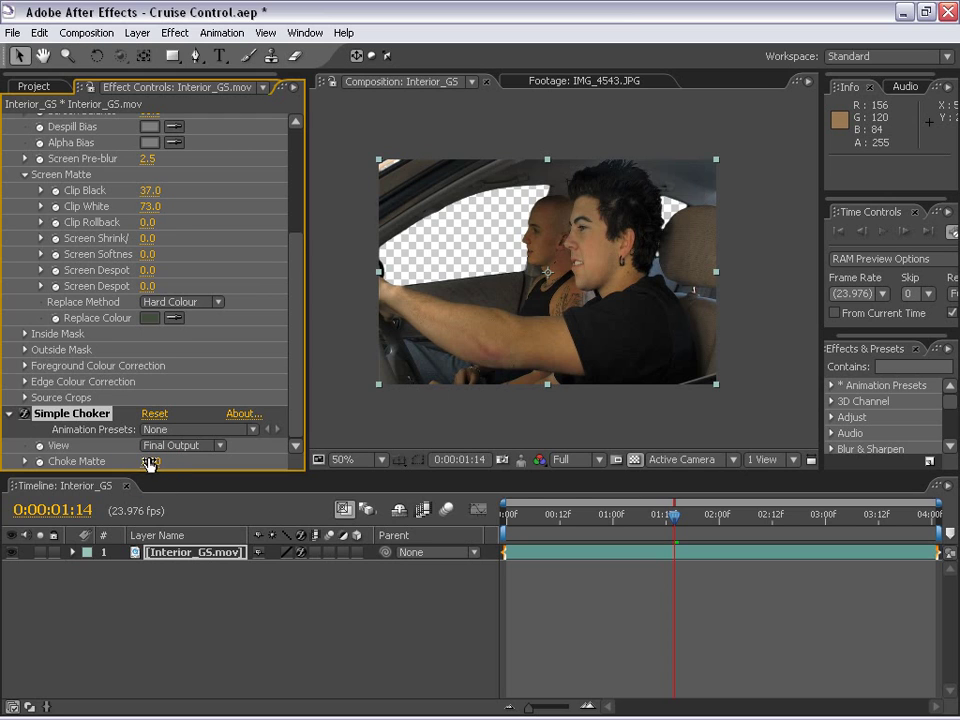
{"action": "left_click", "coordinate": [476, 681]}
{"action": "scroll", "coordinate": [579, 236], "scroll_direction": "up", "scroll_amount": 1}
{"action": "left_click_drag", "start_coordinate": [579, 236], "coordinate": [533, 268]}
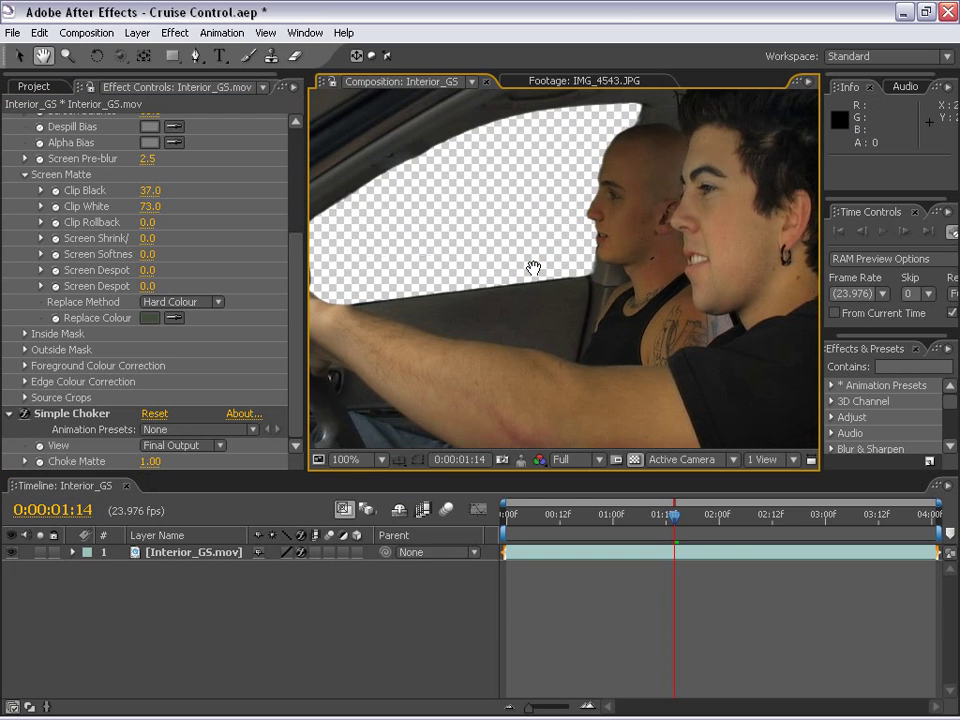
{"action": "scroll", "coordinate": [505, 274], "scroll_direction": "down", "scroll_amount": 1}
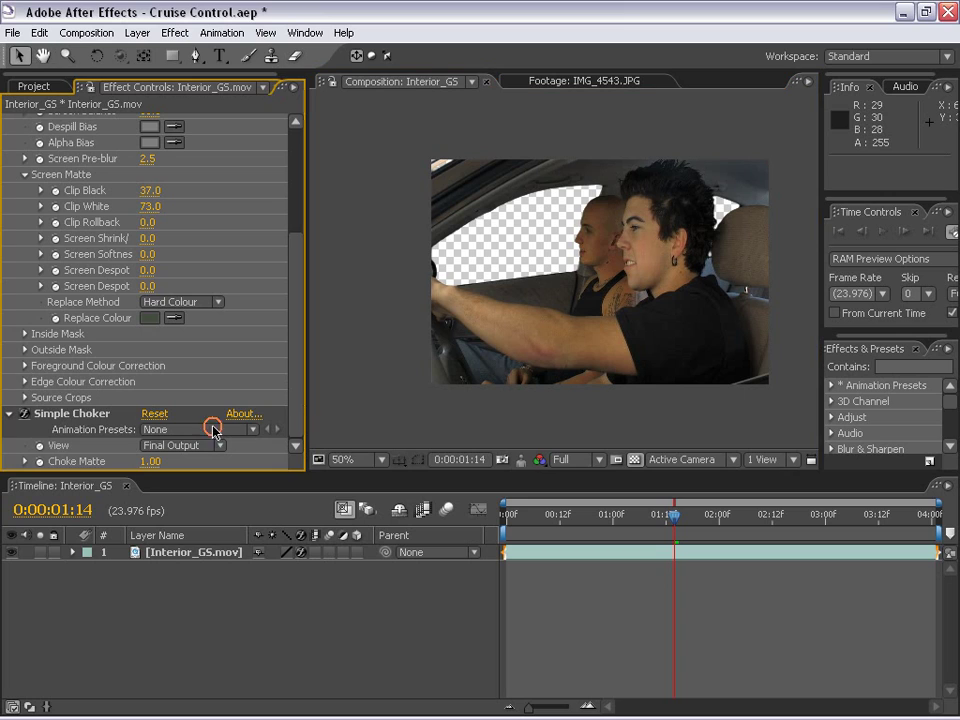
{"action": "left_click", "coordinate": [70, 418]}
{"action": "scroll", "coordinate": [70, 418], "scroll_direction": "up", "scroll_amount": 2}
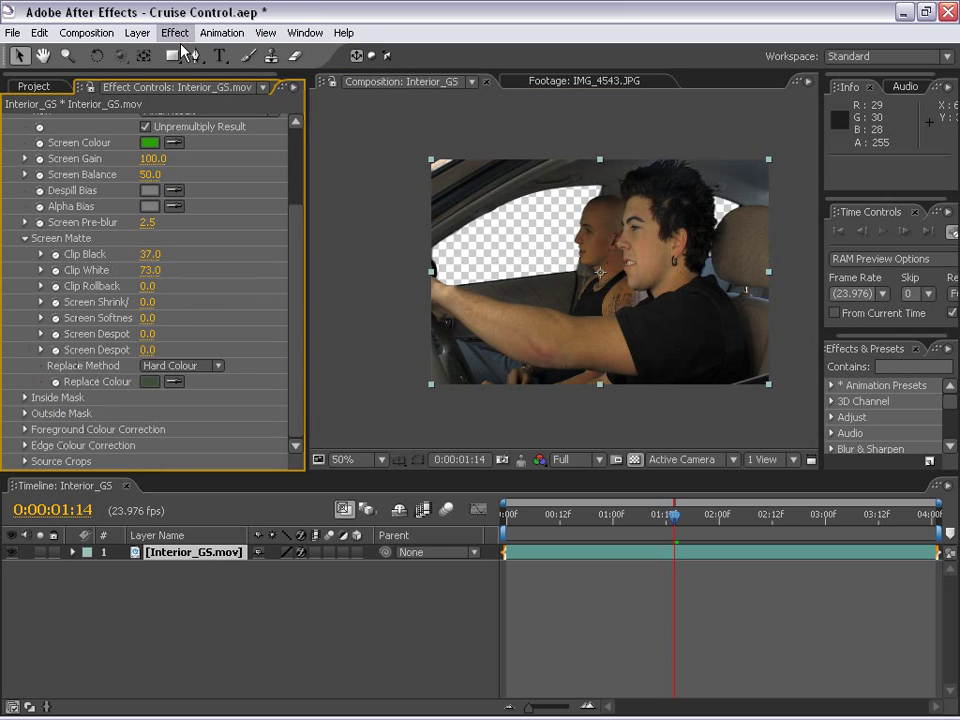
Step: Apply a Matte Choker effect to the Interior_GS.mov layer and set its second Geometric Softness to 5
{"action": "left_click", "coordinate": [175, 32]}
{"action": "mouse_move", "coordinate": [251, 283]}
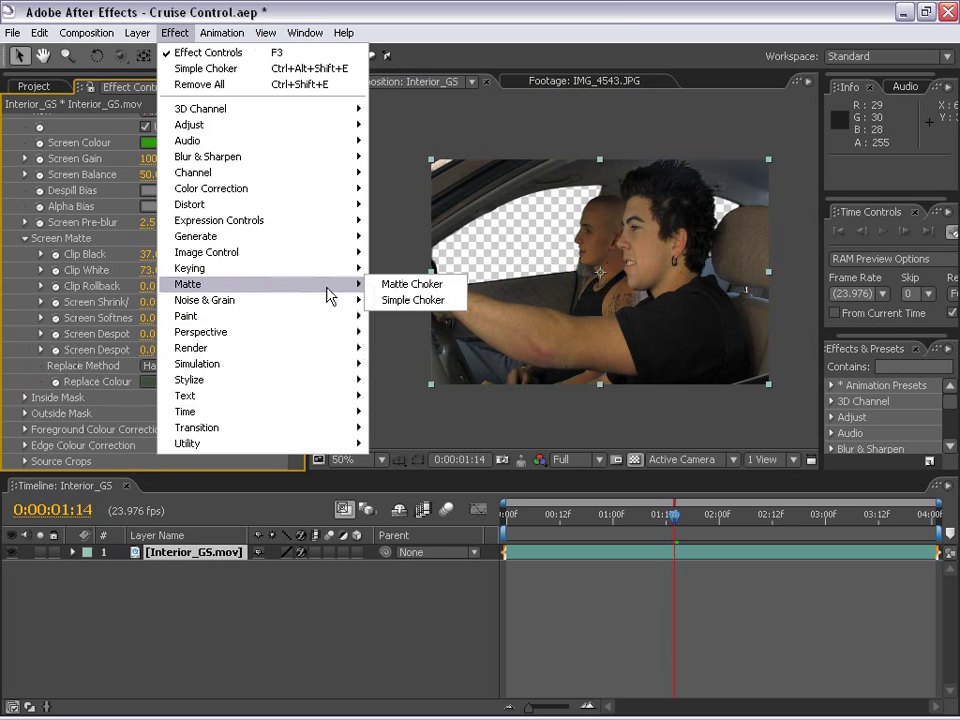
{"action": "left_click", "coordinate": [404, 288]}
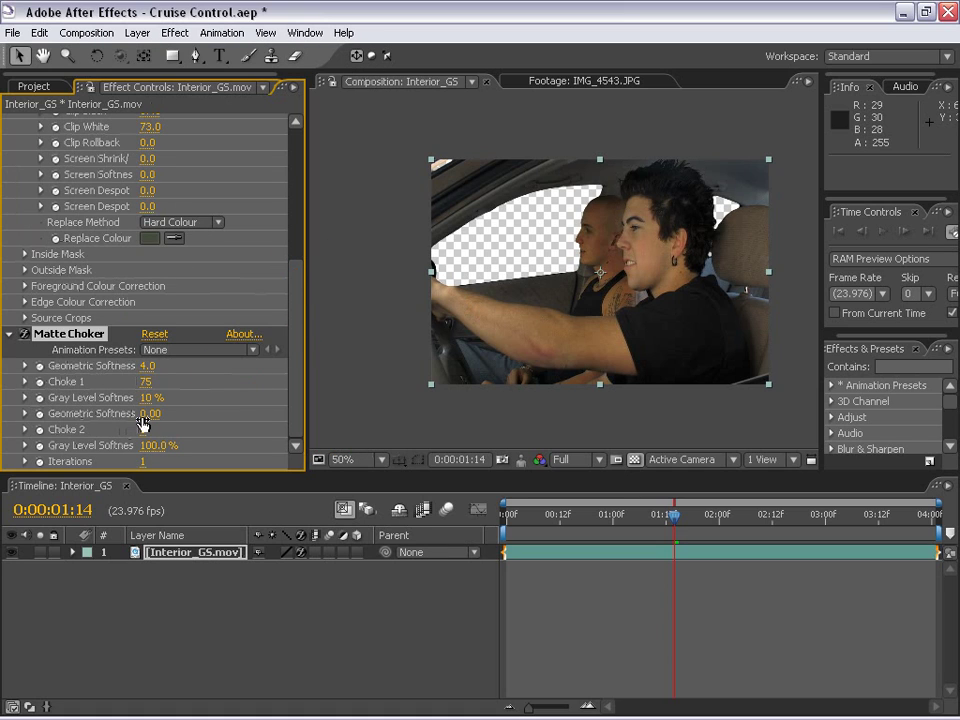
{"action": "left_click", "coordinate": [150, 413]}
{"action": "type", "text": "5"}
{"action": "key", "text": "Return"}
{"action": "key", "text": "period"}
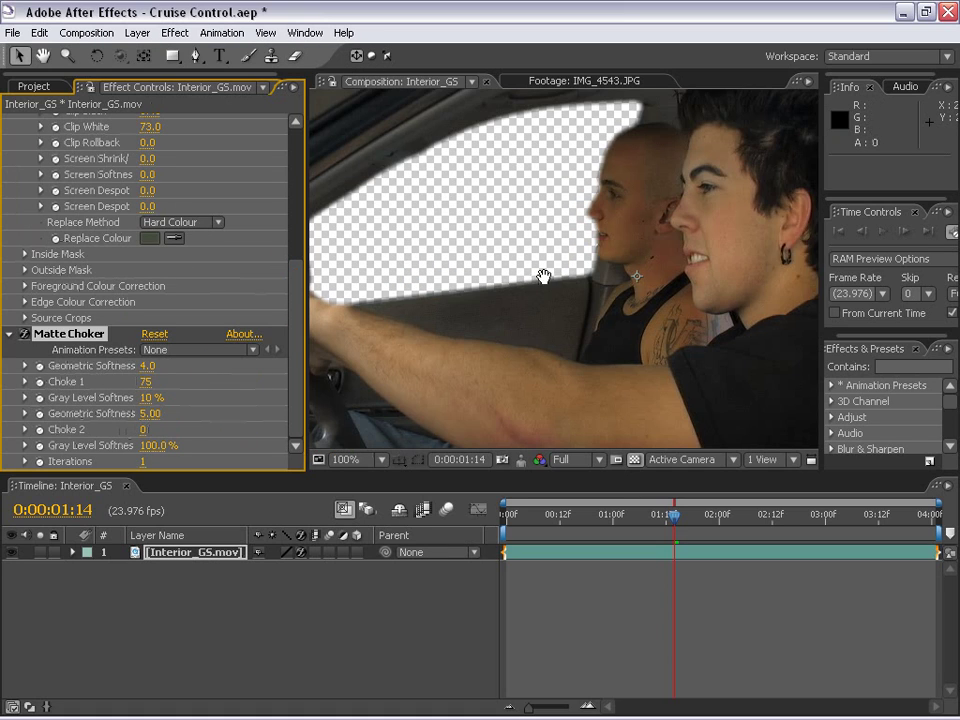
{"action": "left_click_drag", "start_coordinate": [543, 277], "coordinate": [591, 267]}
Step: Set Matte Choker's second Geometric Softness to 2 and its first to 0.6, and compare the matte with the effect off and on
{"action": "left_click", "coordinate": [147, 413]}
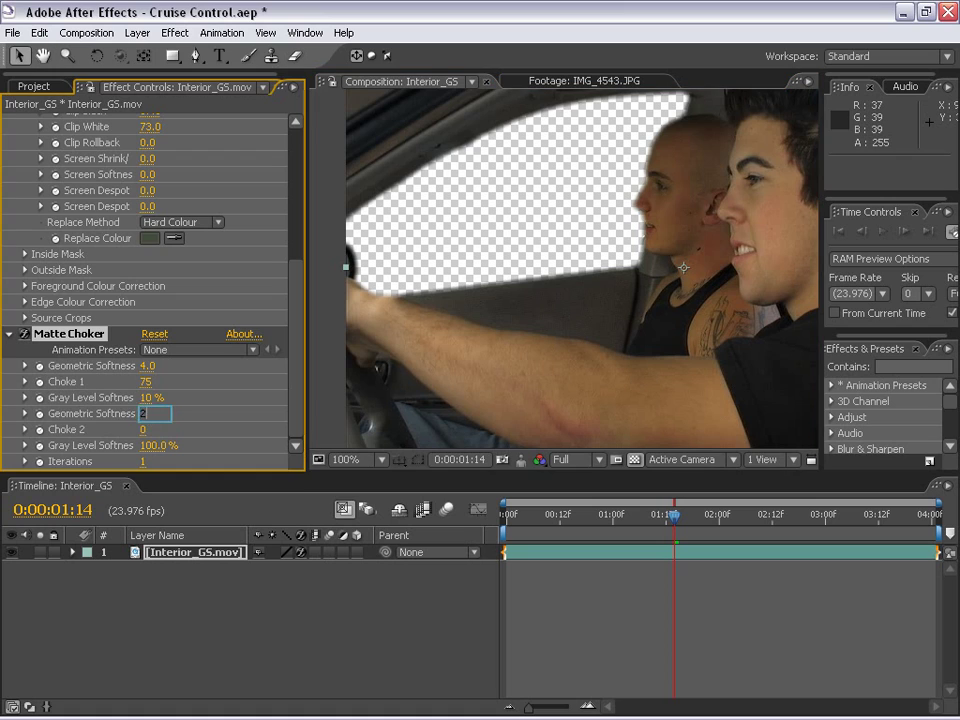
{"action": "type", "text": "2"}
{"action": "key", "text": "Return"}
{"action": "left_click_drag", "start_coordinate": [605, 223], "coordinate": [498, 340]}
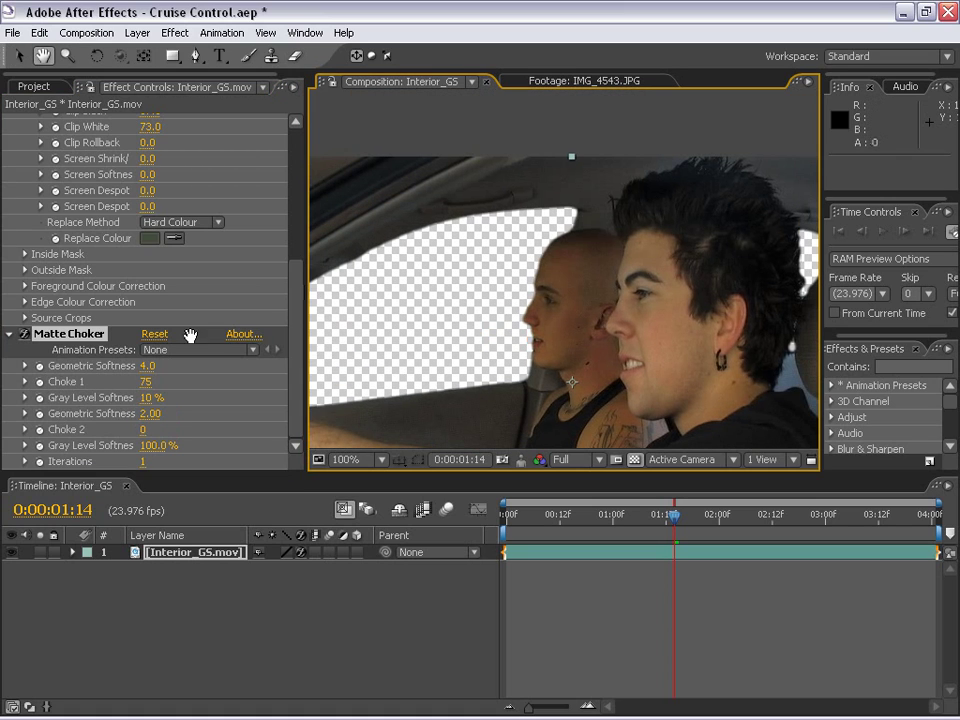
{"action": "left_click", "coordinate": [150, 366]}
{"action": "left_click_drag", "start_coordinate": [150, 366], "coordinate": [3, 356]}
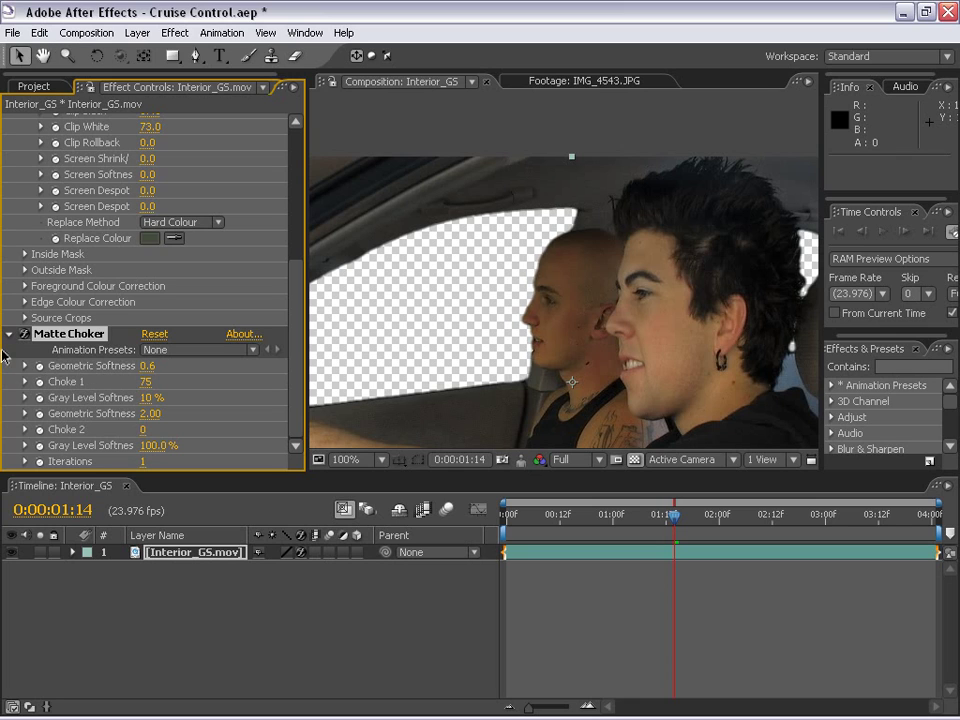
{"action": "left_click", "coordinate": [23, 334]}
{"action": "left_click", "coordinate": [23, 334]}
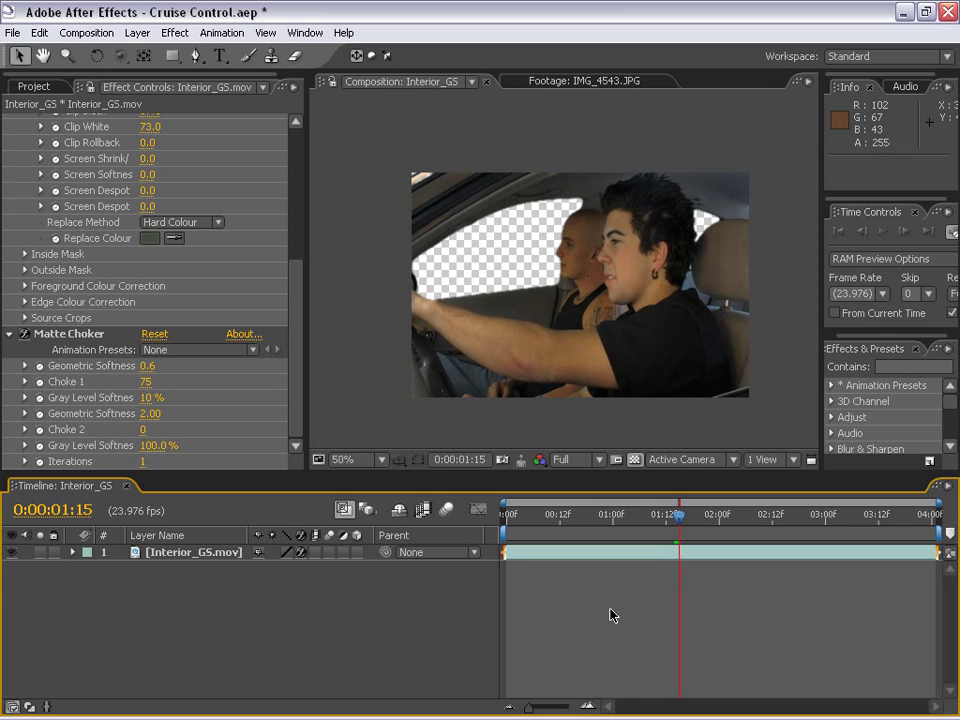
Step: Add BG_plate.mov beneath the Interior_GS.mov layer, align its start with the composition's first frame, and preview the composite
{"action": "left_click", "coordinate": [33, 86]}
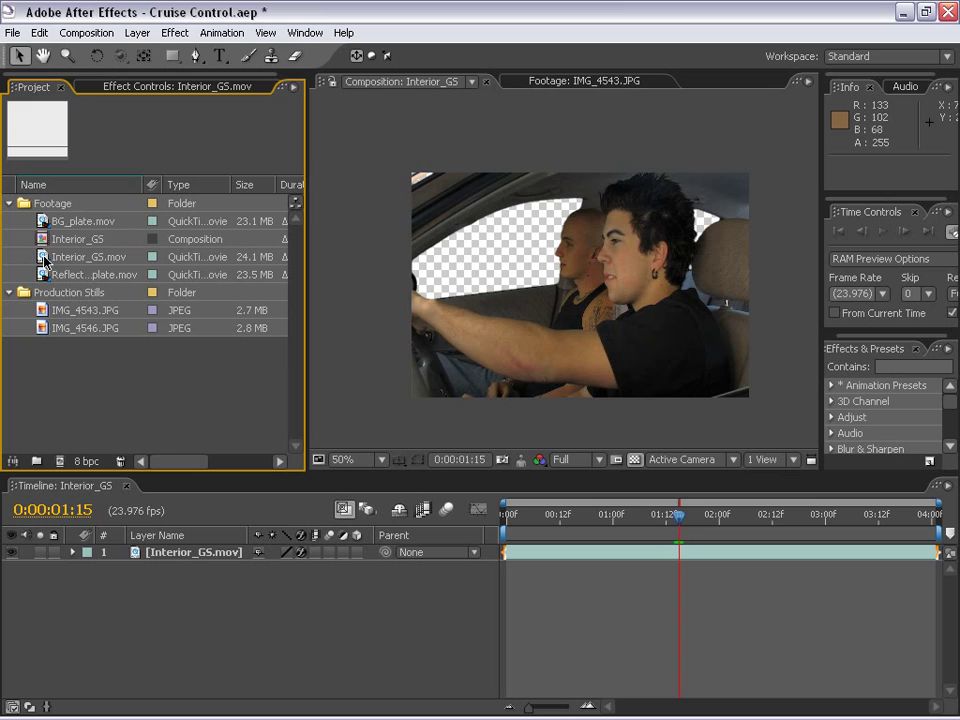
{"action": "left_click", "coordinate": [57, 225]}
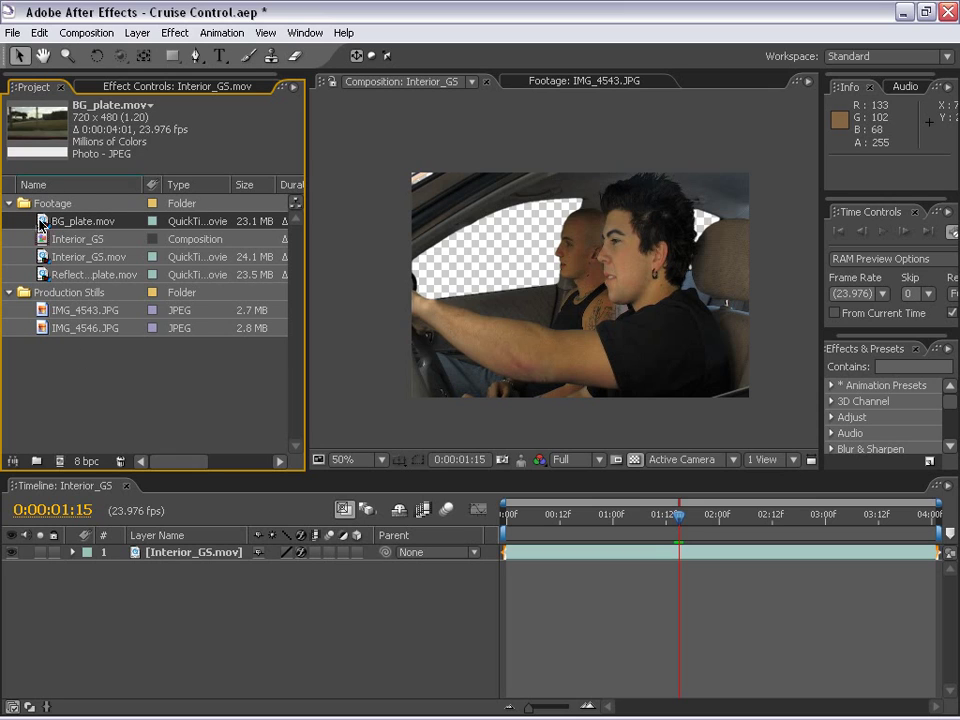
{"action": "left_click_drag", "start_coordinate": [40, 224], "coordinate": [525, 649]}
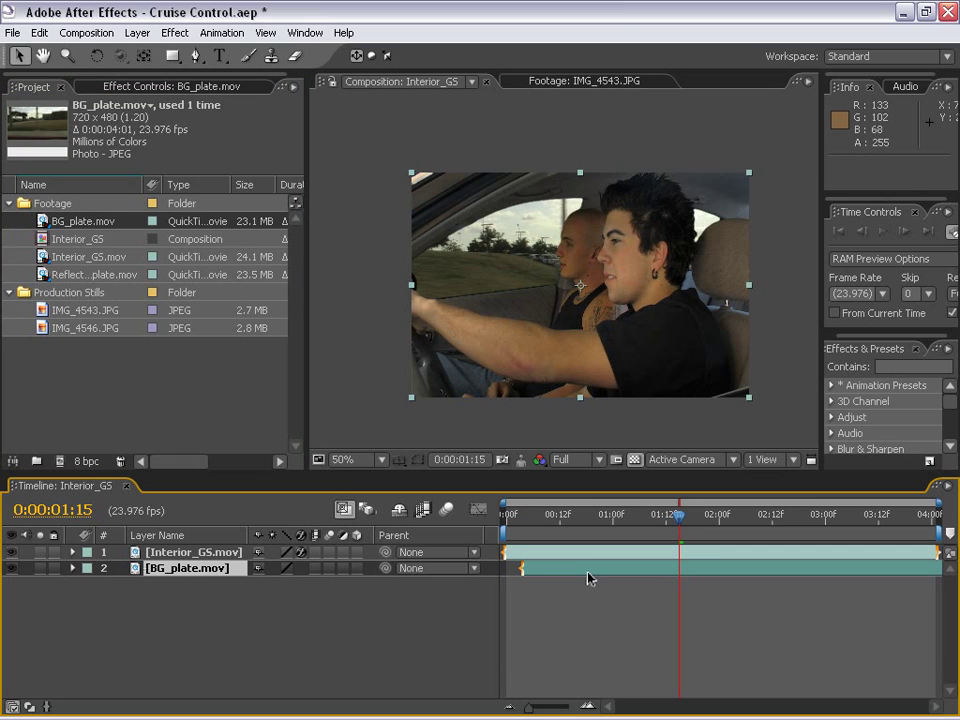
{"action": "key", "text": "alt+Home"}
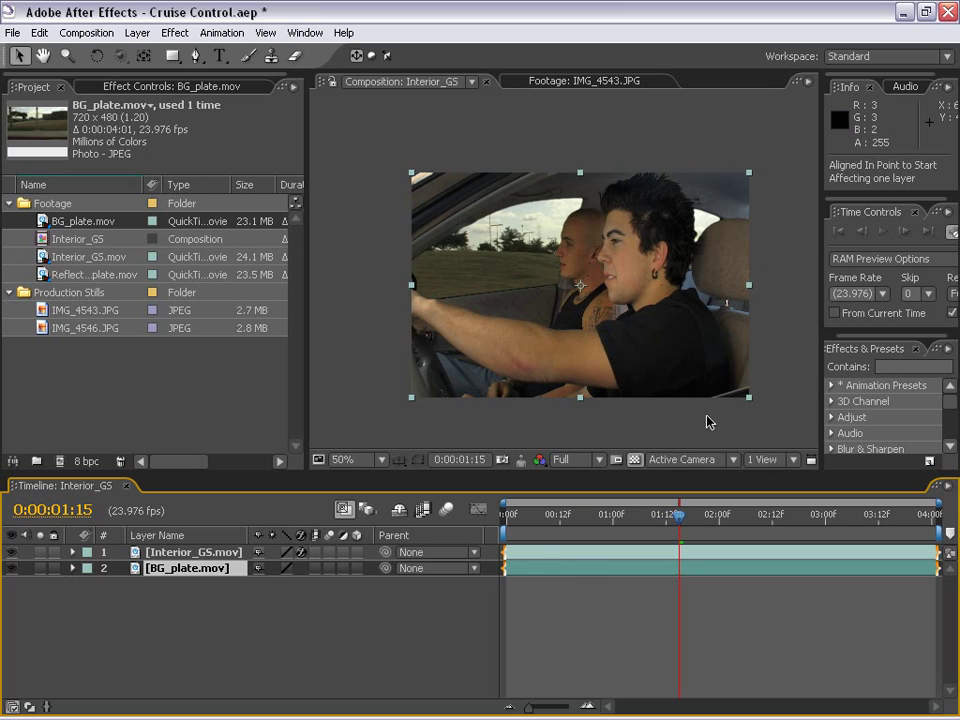
{"action": "left_click", "coordinate": [568, 516]}
{"action": "key", "text": "space"}
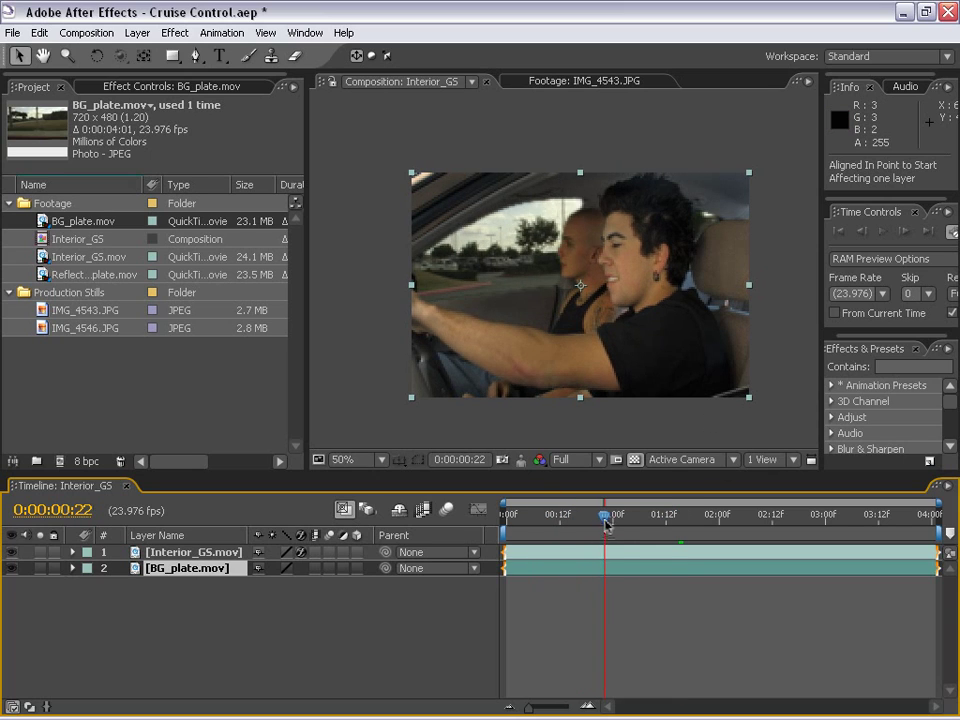
Step: Move the BG_plate.mov layer slightly down to position 360, 246 and check the composite over the first second
{"action": "left_click_drag", "start_coordinate": [521, 286], "coordinate": [522, 291]}
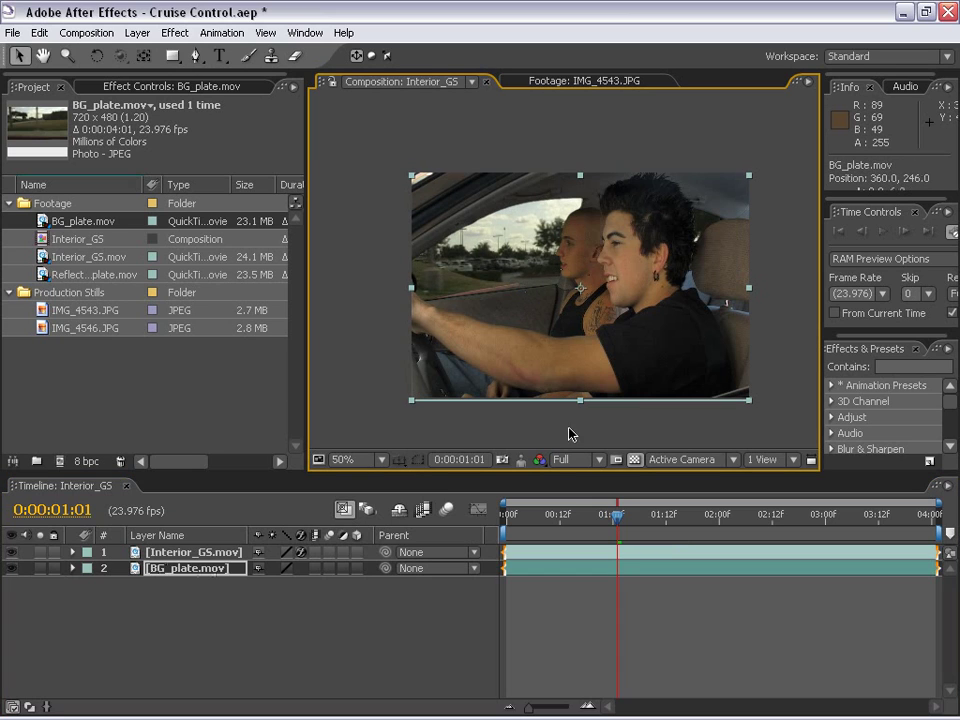
{"action": "left_click", "coordinate": [568, 428]}
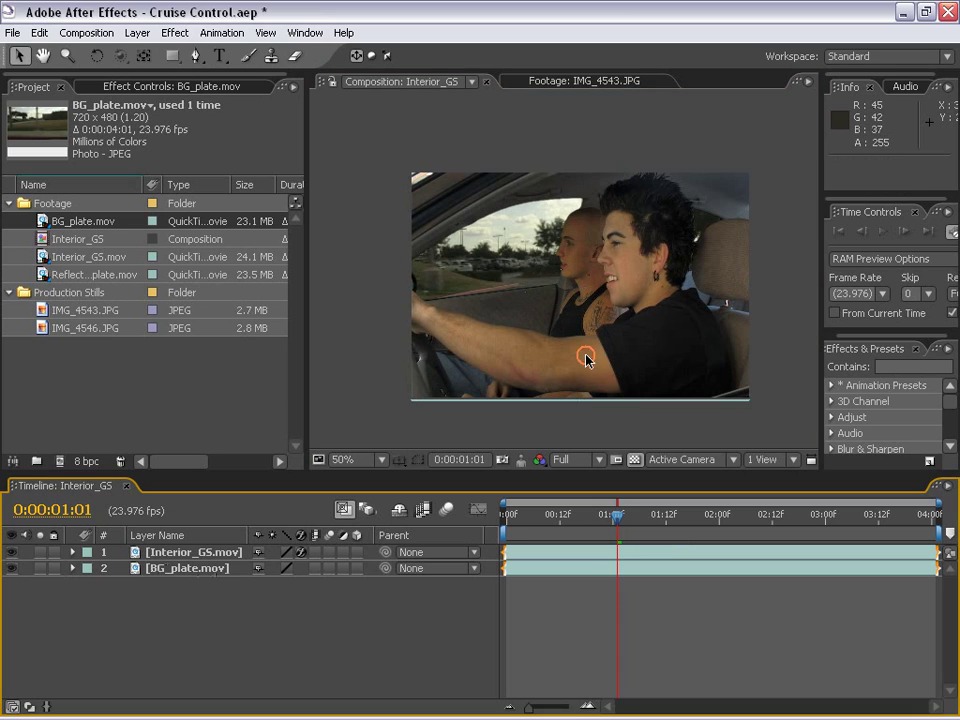
{"action": "key", "text": "Home"}
{"action": "left_click", "coordinate": [542, 551]}
{"action": "left_click_drag", "start_coordinate": [568, 518], "coordinate": [590, 600]}
Step: Apply a Levels effect to the BG_plate.mov layer and widen the effect settings area to show the full histogram
{"action": "left_click", "coordinate": [564, 568]}
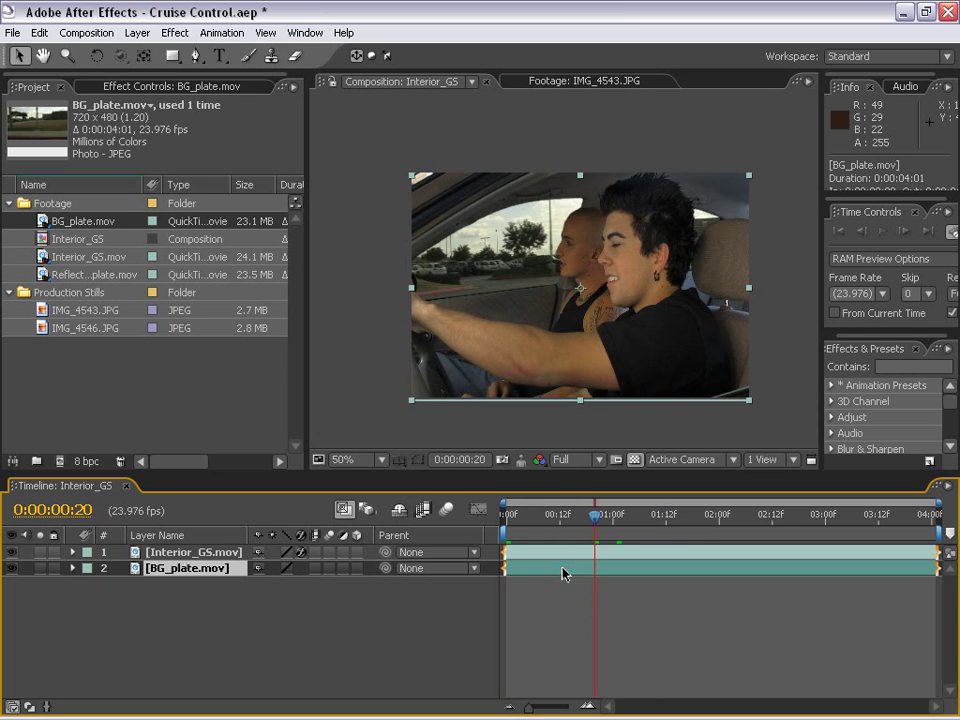
{"action": "left_click", "coordinate": [175, 33]}
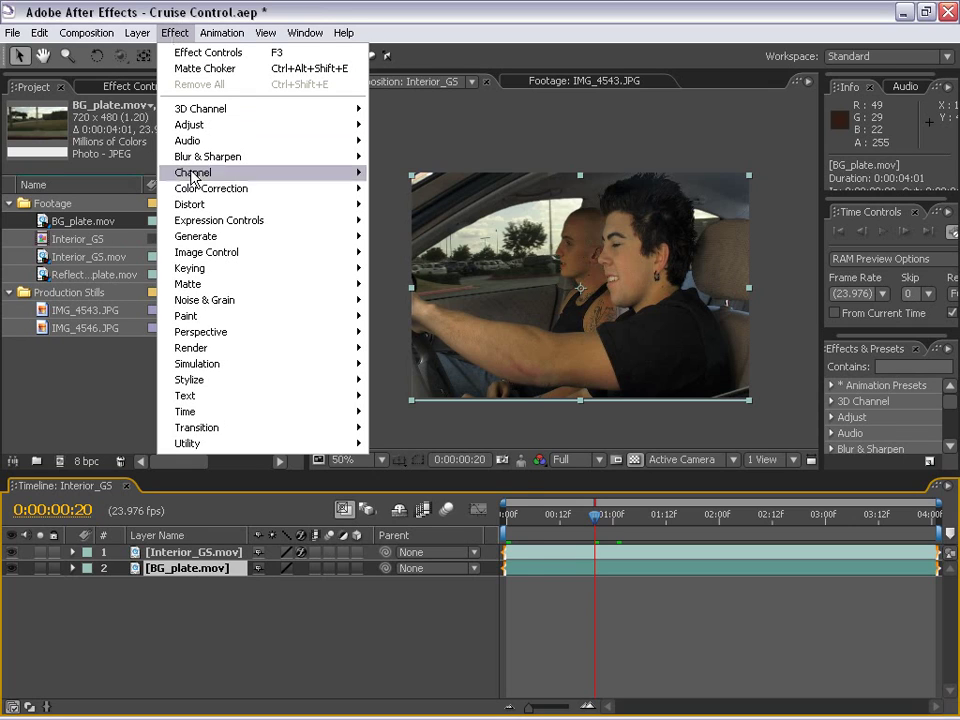
{"action": "mouse_move", "coordinate": [190, 190]}
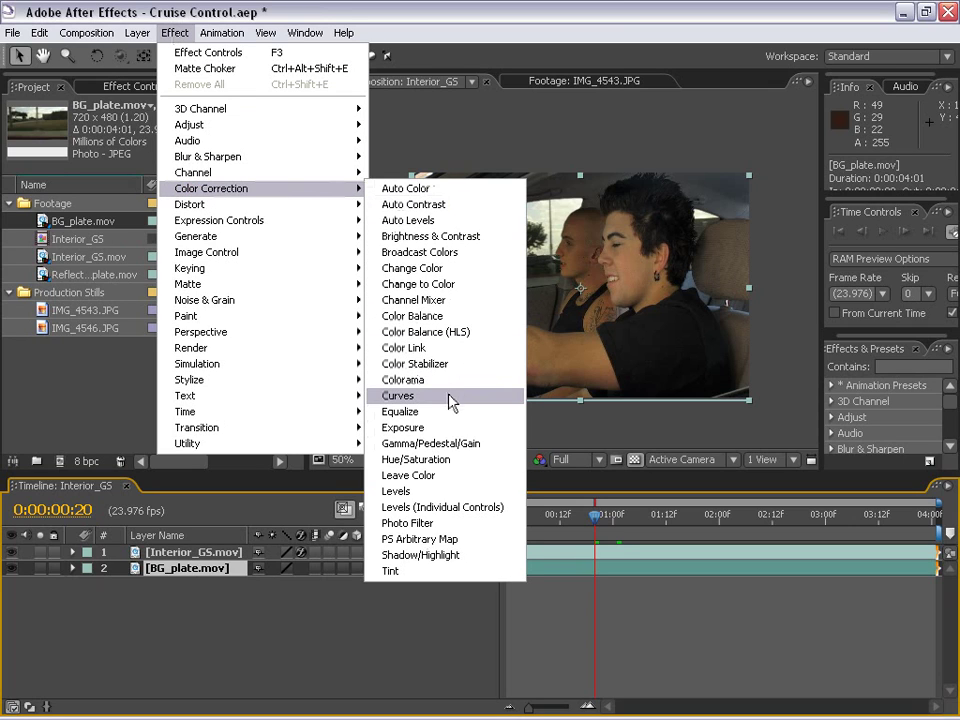
{"action": "left_click", "coordinate": [400, 491]}
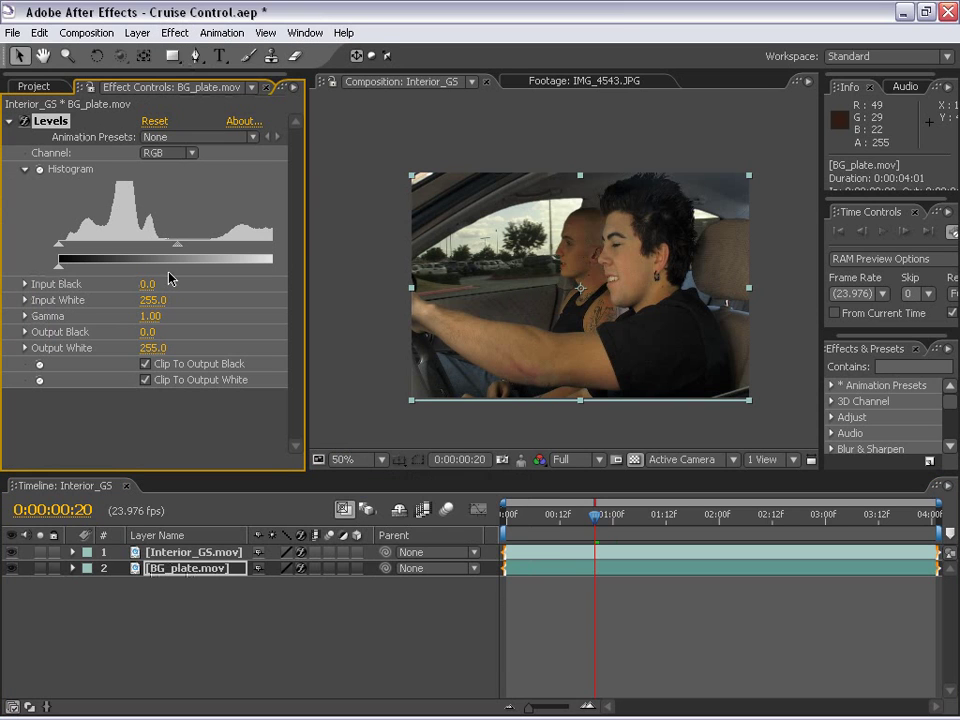
{"action": "left_click_drag", "start_coordinate": [305, 246], "coordinate": [341, 246]}
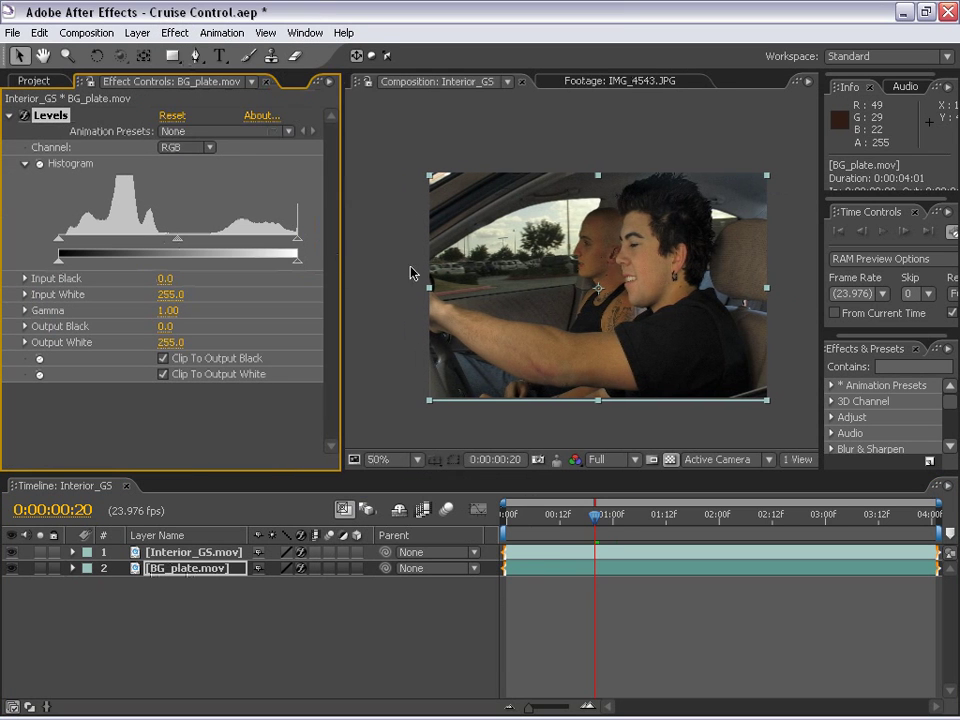
Step: Cool the background plate in Levels by setting Blue Gamma to 1.16 and Red Gamma to 0.92
{"action": "left_click", "coordinate": [195, 148]}
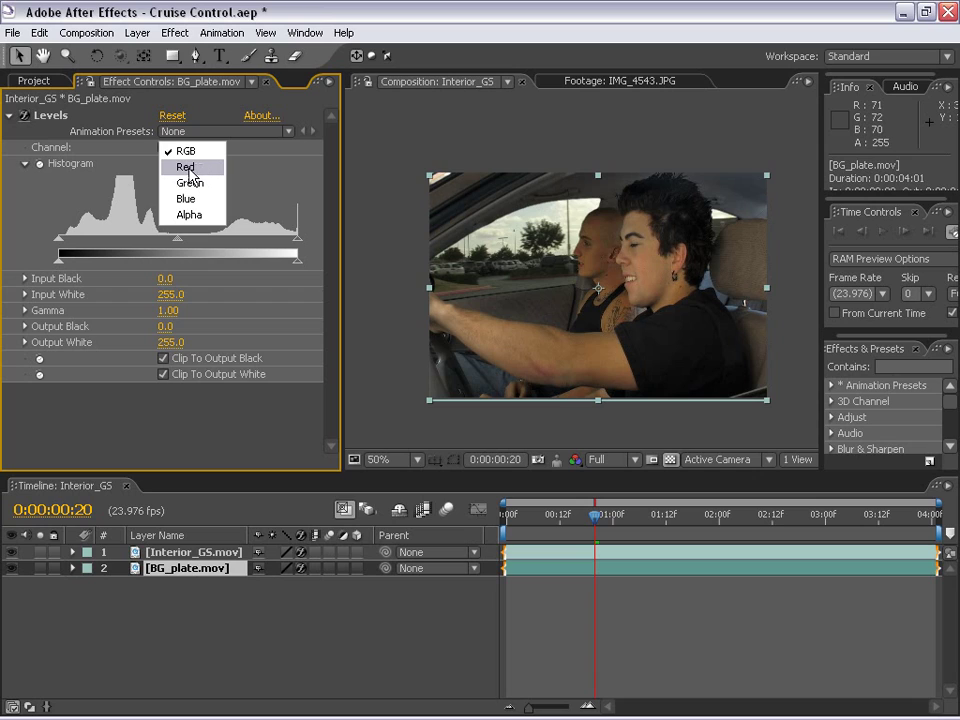
{"action": "left_click", "coordinate": [190, 170]}
{"action": "left_click_drag", "start_coordinate": [178, 240], "coordinate": [167, 245]}
{"action": "left_click", "coordinate": [185, 148]}
{"action": "left_click", "coordinate": [188, 178]}
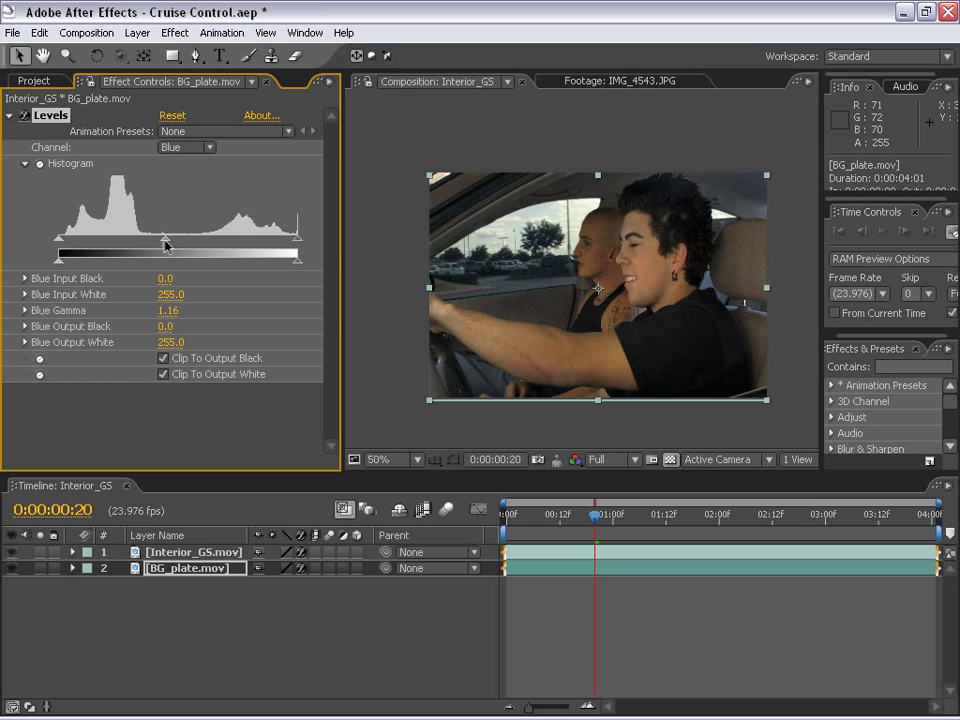
{"action": "left_click", "coordinate": [186, 147]}
{"action": "left_click", "coordinate": [182, 116]}
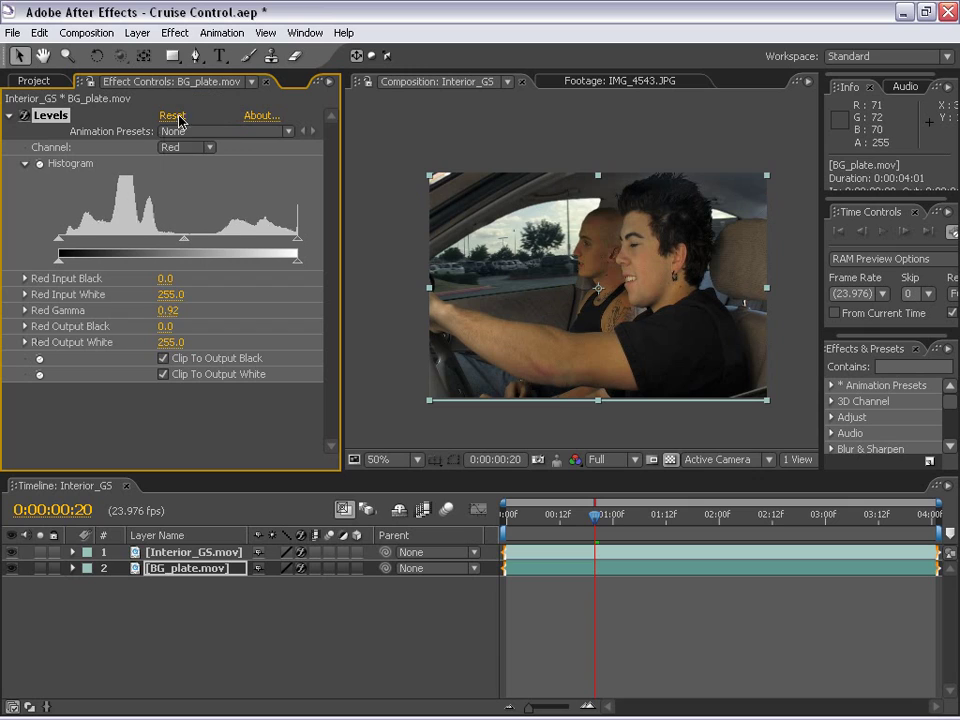
Step: Brighten the background plate's RGB channel in Levels with Input White 234 and Gamma 1.22, and inspect the composite at 100%
{"action": "left_click", "coordinate": [186, 147]}
{"action": "left_click", "coordinate": [184, 131]}
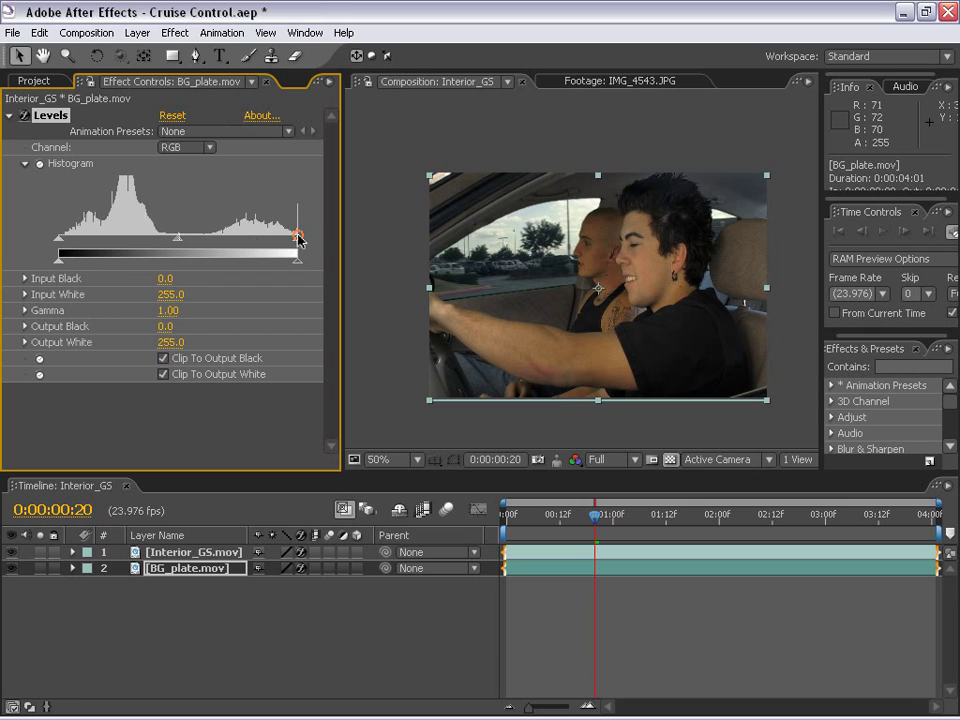
{"action": "left_click_drag", "start_coordinate": [300, 240], "coordinate": [256, 241]}
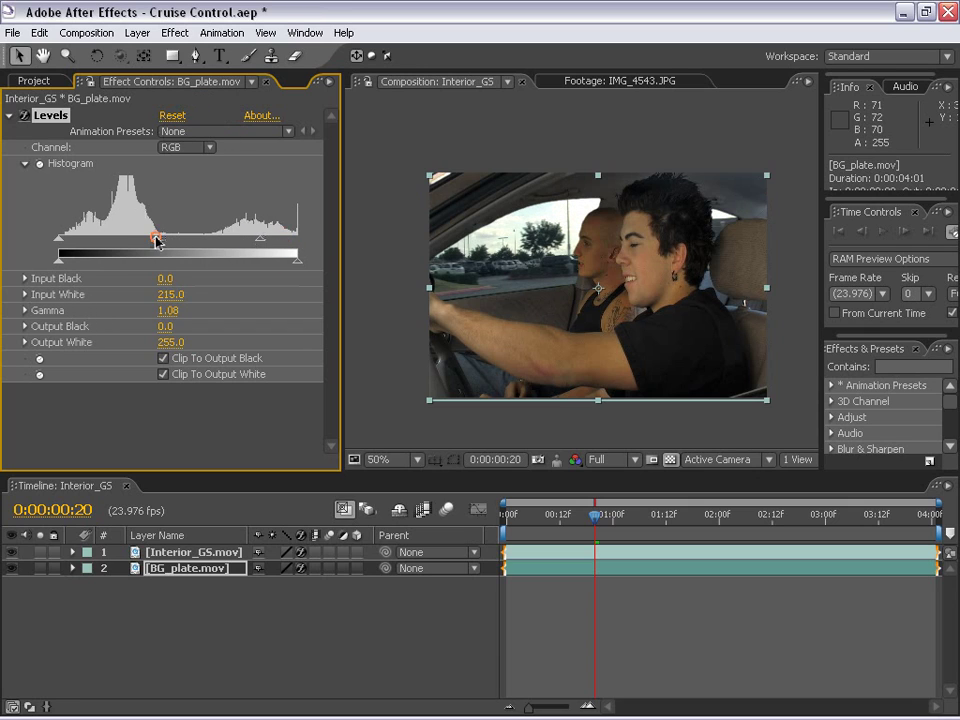
{"action": "mouse_move", "coordinate": [156, 240]}
{"action": "left_mouse_down"}
{"action": "mouse_move", "coordinate": [134, 240]}
{"action": "mouse_move", "coordinate": [146, 240]}
{"action": "left_mouse_up"}
{"action": "left_click_drag", "start_coordinate": [261, 240], "coordinate": [277, 241]}
{"action": "key", "text": "period"}
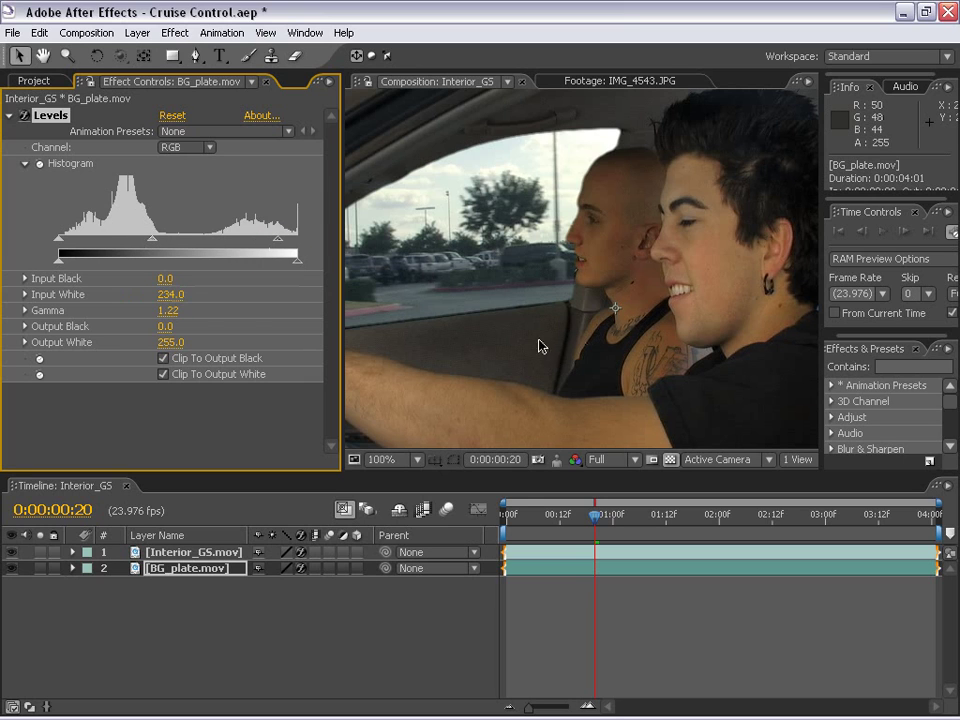
{"action": "left_click_drag", "start_coordinate": [580, 278], "coordinate": [662, 258]}
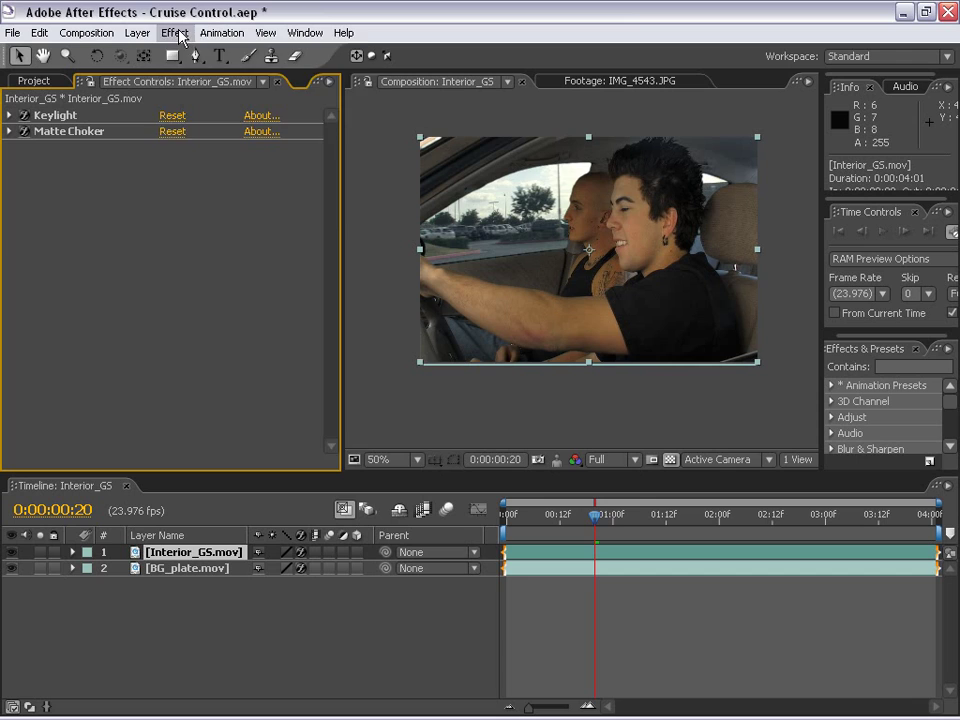
Step: Apply a Levels effect to the Interior_GS.mov layer and lower its RGB Output White to 219
{"action": "left_click", "coordinate": [176, 32]}
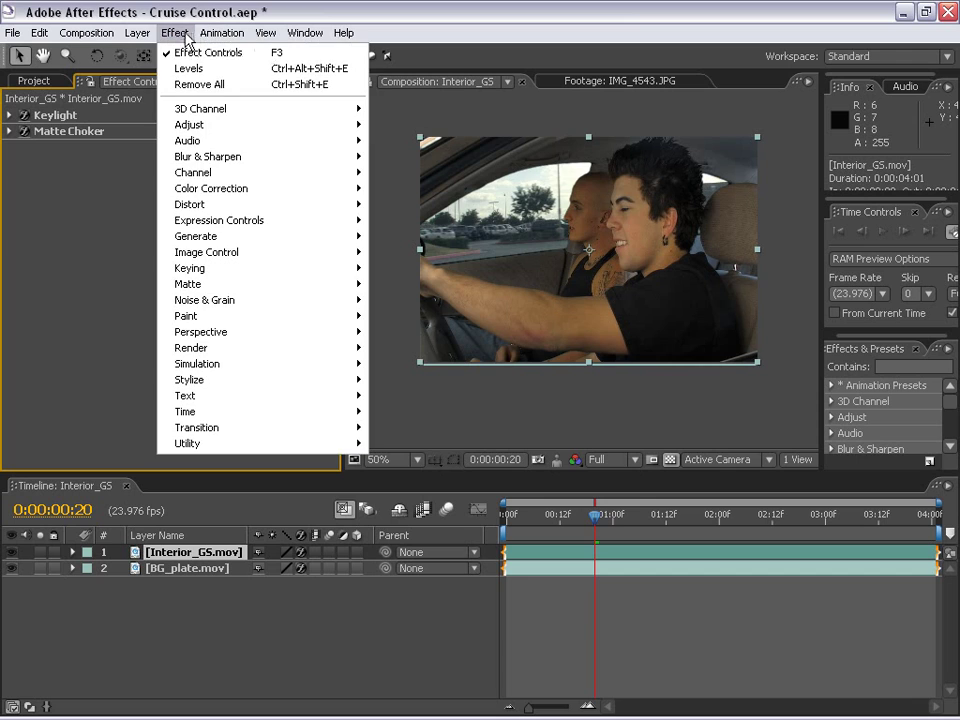
{"action": "mouse_move", "coordinate": [182, 189]}
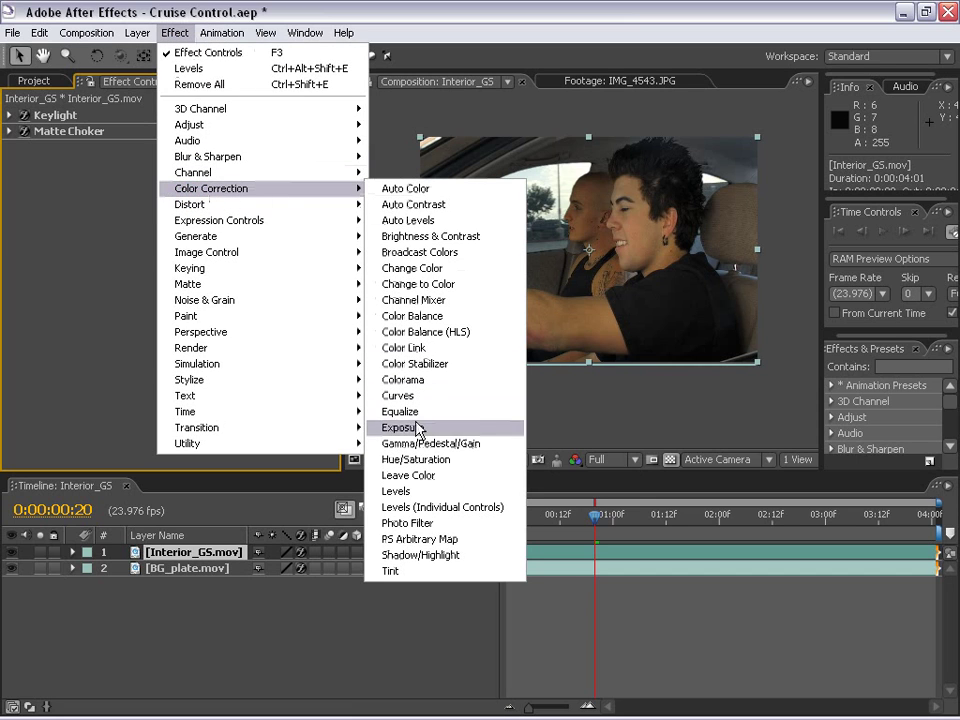
{"action": "left_click", "coordinate": [409, 493]}
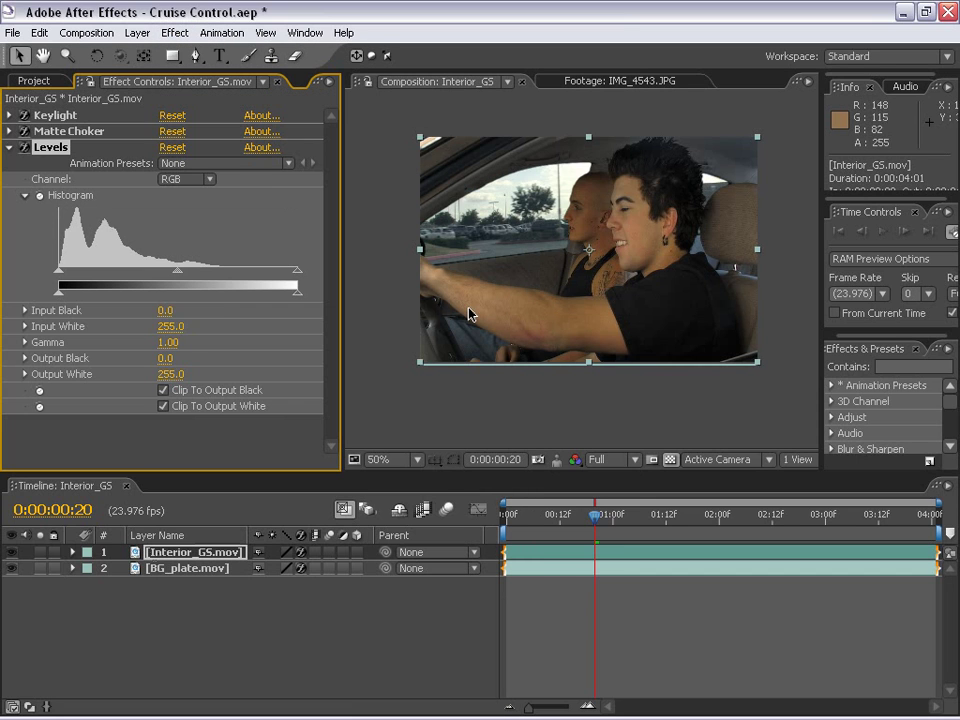
{"action": "left_click_drag", "start_coordinate": [297, 297], "coordinate": [291, 297]}
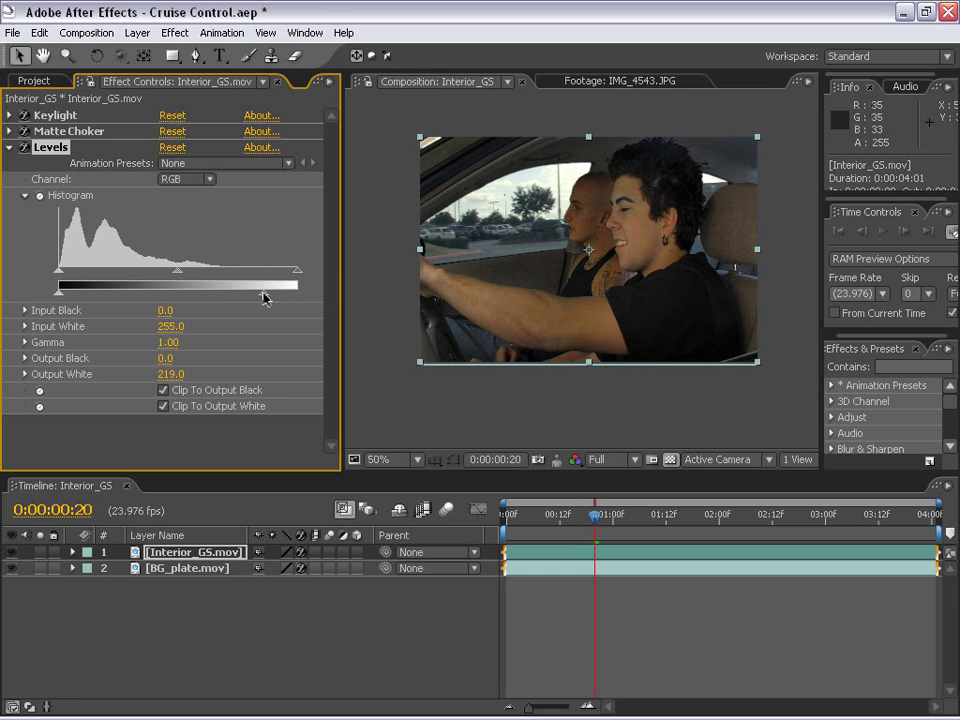
Step: Set the interior layer's Levels Red Gamma to 0.94 and Blue Gamma to 1.11
{"action": "left_click", "coordinate": [185, 179]}
{"action": "left_click", "coordinate": [190, 196]}
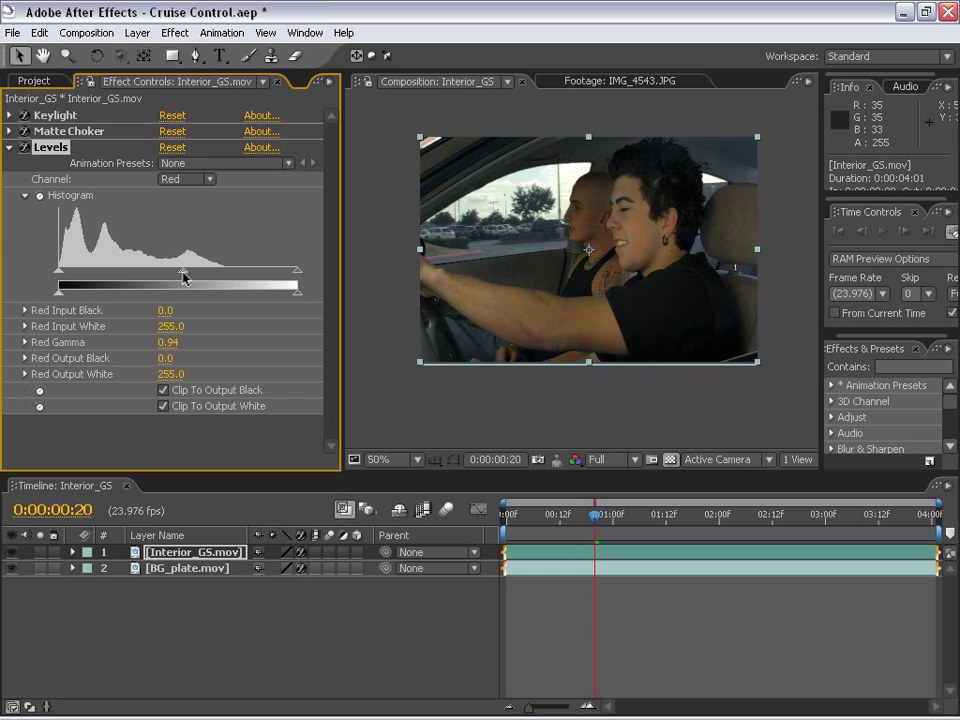
{"action": "left_click", "coordinate": [185, 179]}
{"action": "left_click", "coordinate": [187, 212]}
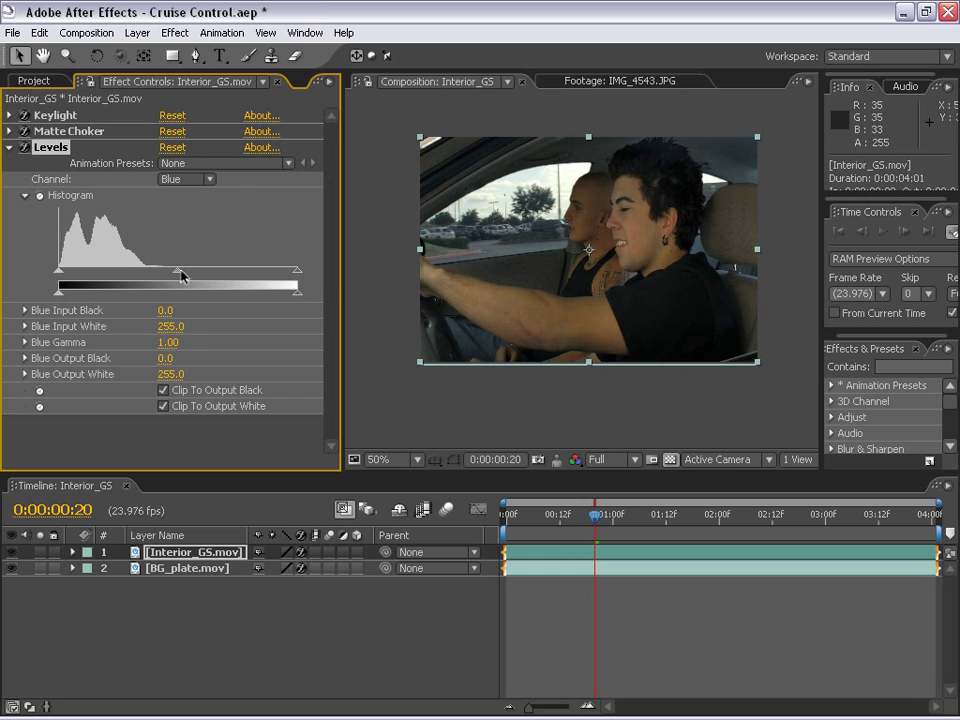
{"action": "left_click_drag", "start_coordinate": [181, 274], "coordinate": [167, 276]}
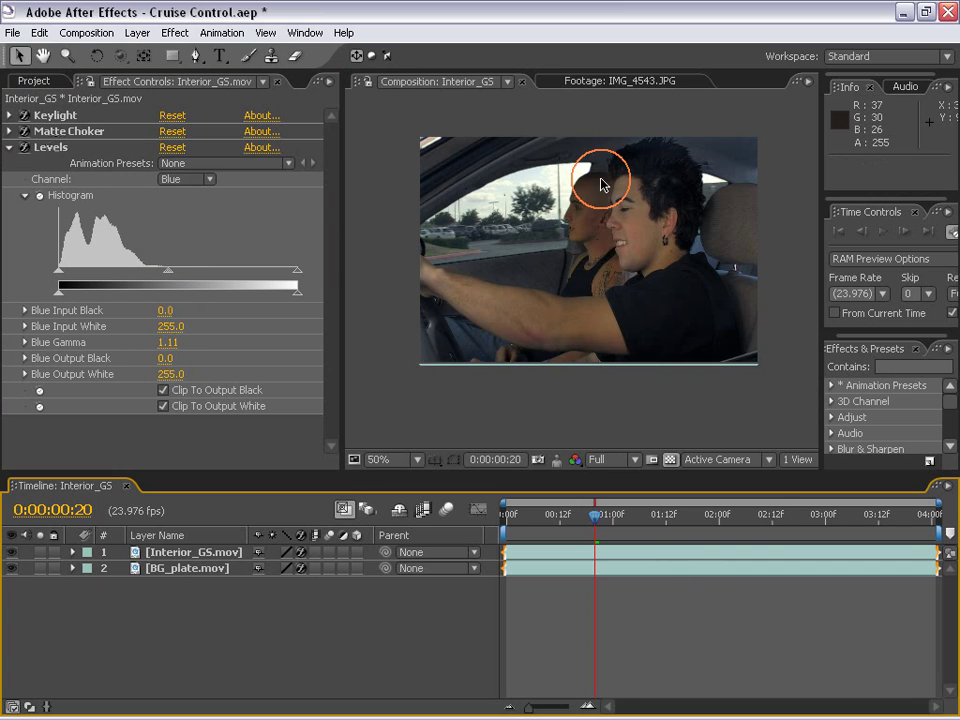
Step: Return to the first frame and apply a Fast Blur effect to the BG_plate.mov layer
{"action": "left_click", "coordinate": [528, 568]}
{"action": "key", "text": "Home"}
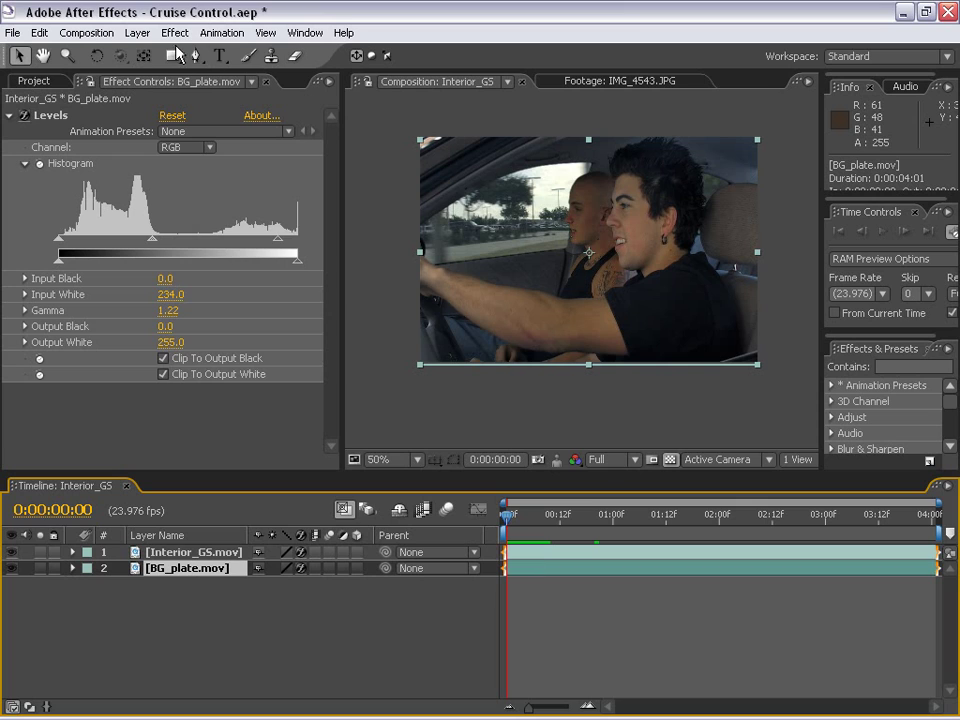
{"action": "left_click", "coordinate": [175, 33]}
{"action": "left_click", "coordinate": [551, 583]}
{"action": "left_click", "coordinate": [175, 33]}
{"action": "mouse_move", "coordinate": [203, 160]}
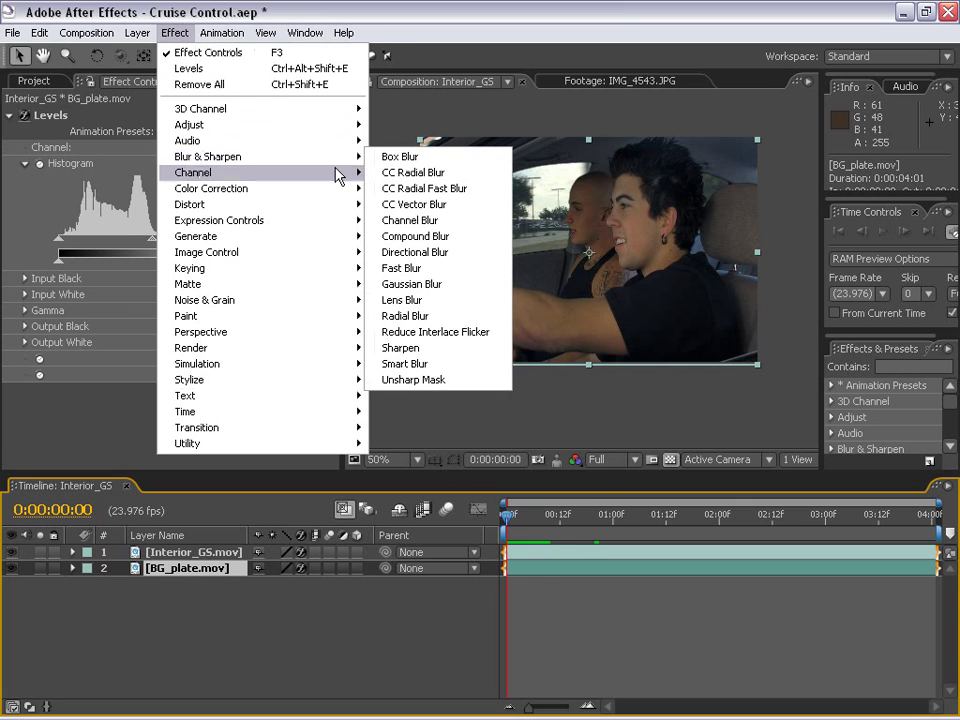
{"action": "left_click", "coordinate": [407, 270]}
Step: Try Fast Blur's Blurriness at 5 with Repeat Edge Pixels enabled, and reduce Blurriness to 3
{"action": "left_click", "coordinate": [8, 116]}
{"action": "left_click", "coordinate": [165, 163]}
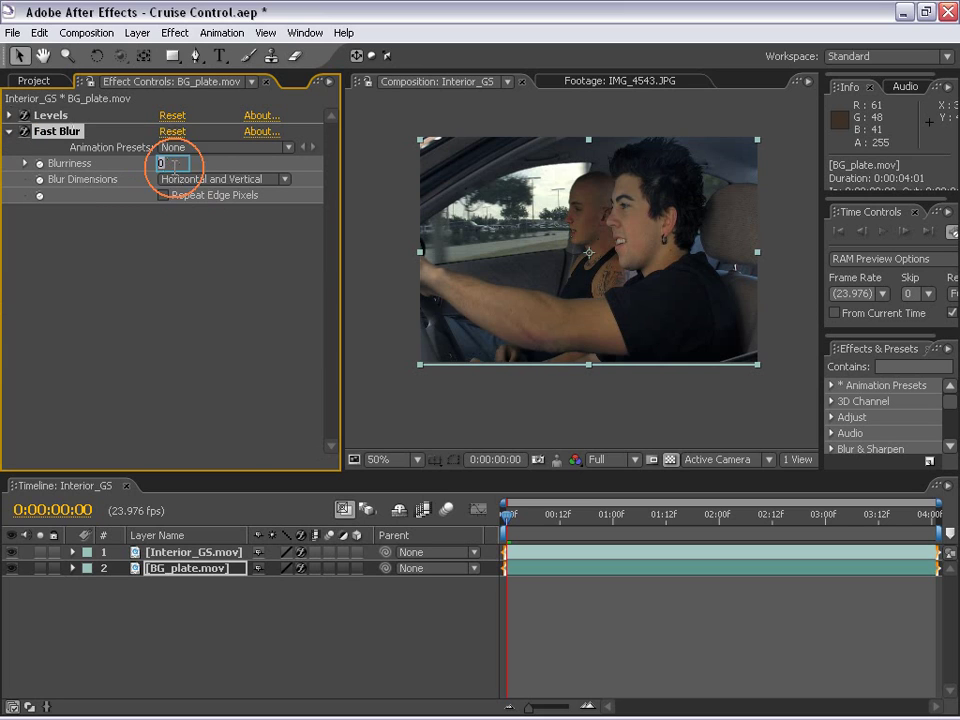
{"action": "type", "text": "5"}
{"action": "key", "text": "Return"}
{"action": "left_click", "coordinate": [165, 196]}
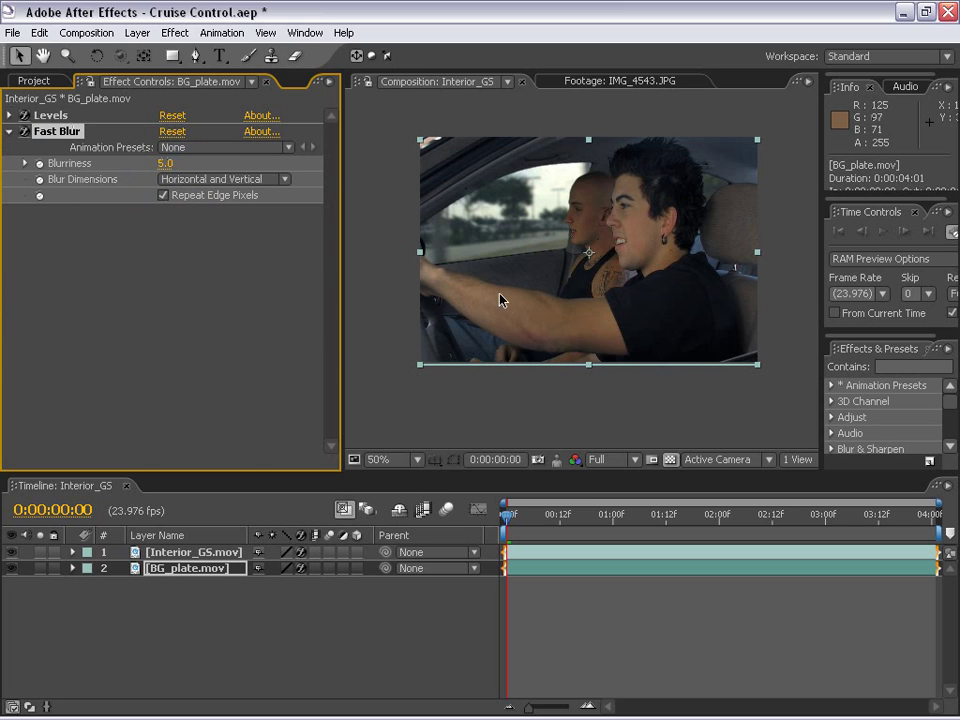
{"action": "left_click", "coordinate": [163, 163]}
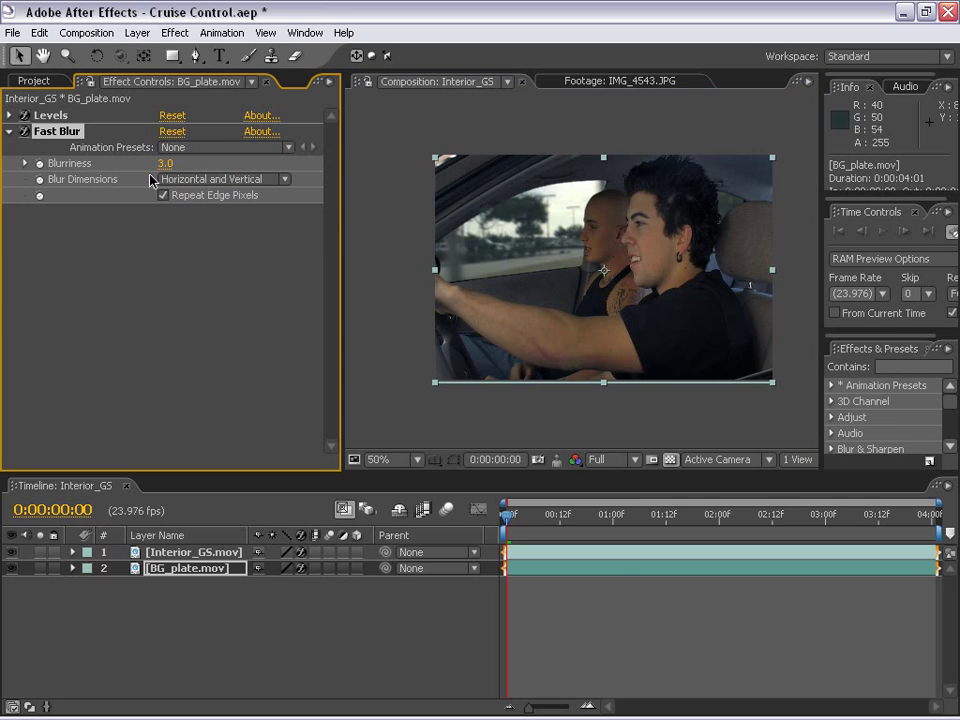
{"action": "left_click", "coordinate": [617, 621]}
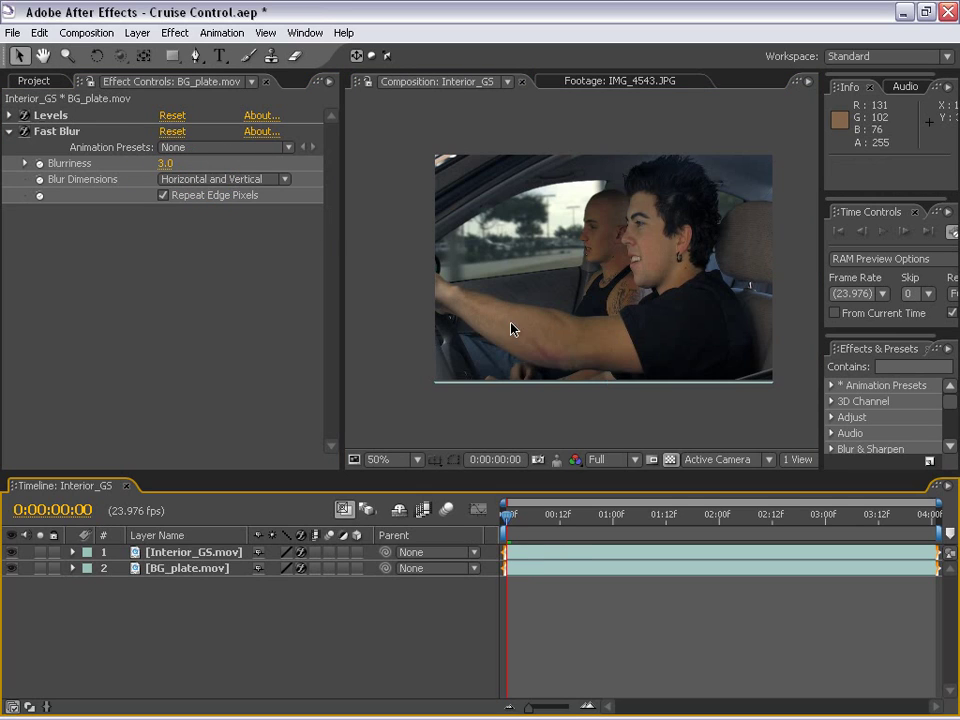
Step: Open the Reflection_plate.mov footage from the project in its own viewer to examine it
{"action": "left_click", "coordinate": [61, 86]}
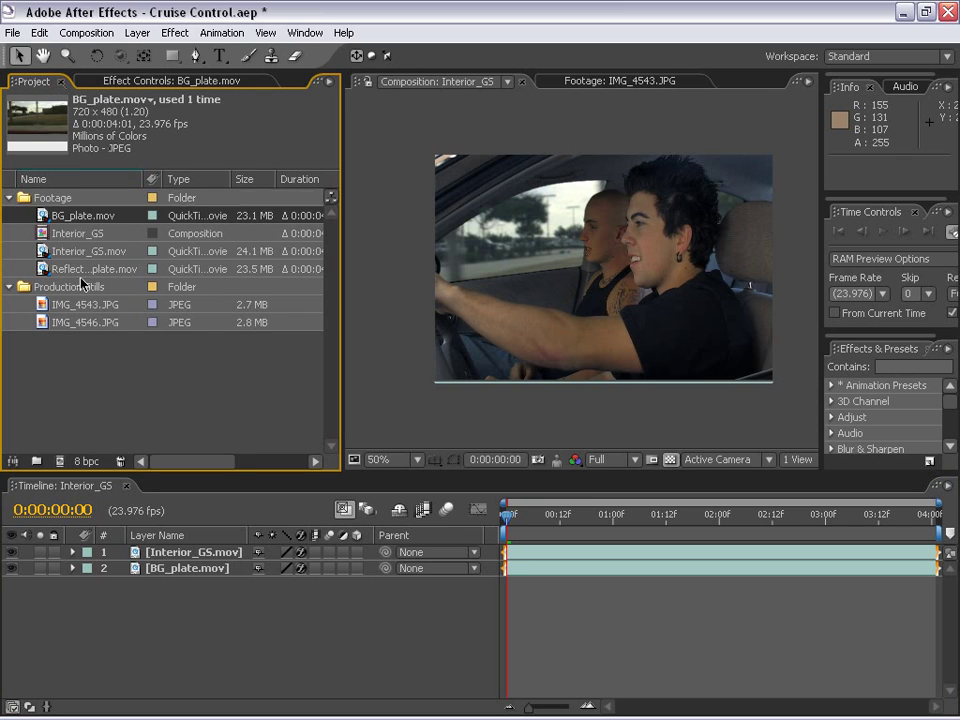
{"action": "left_click", "coordinate": [72, 254]}
{"action": "left_click", "coordinate": [70, 268]}
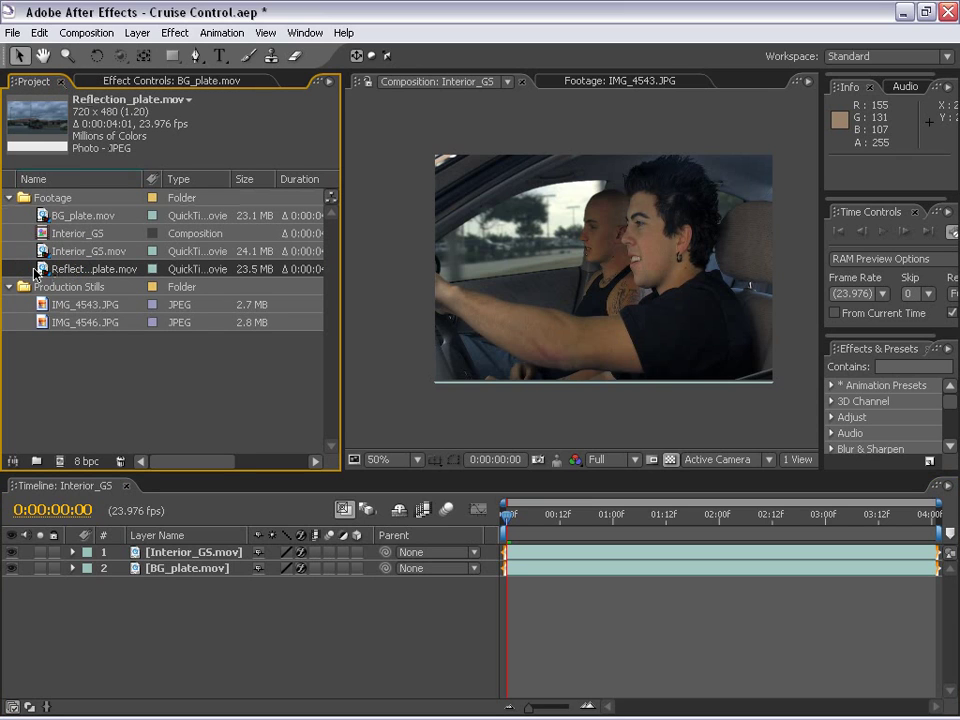
{"action": "double_click", "coordinate": [44, 270]}
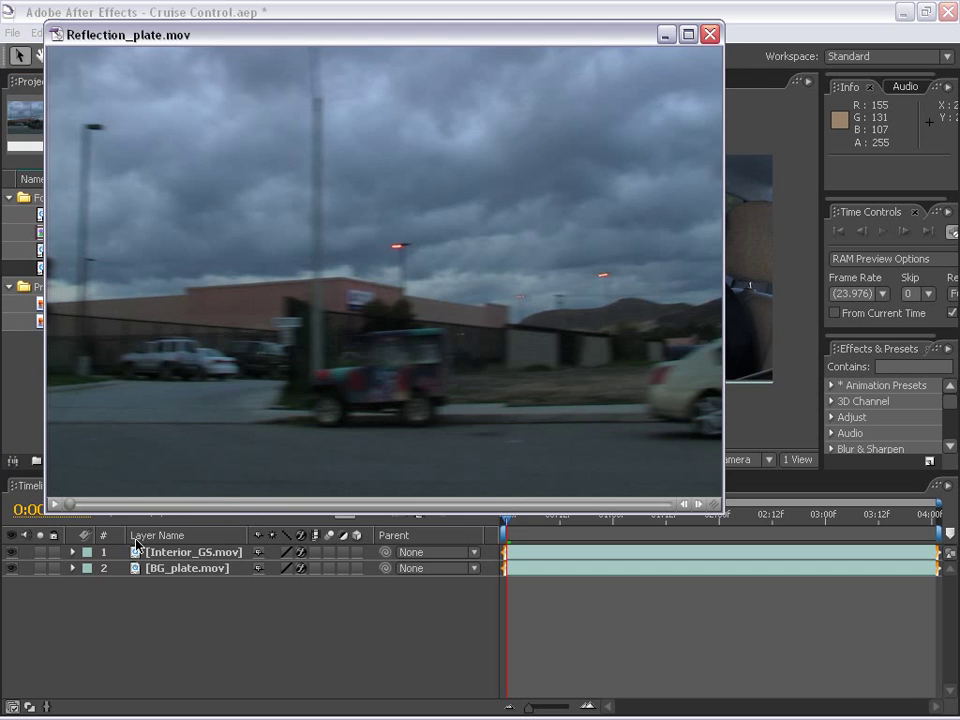
Step: Close the footage viewer and add Reflection_plate.mov as the top layer, starting at the composition's first frame
{"action": "mouse_move", "coordinate": [77, 503]}
{"action": "left_mouse_down"}
{"action": "mouse_move", "coordinate": [612, 505]}
{"action": "mouse_move", "coordinate": [72, 505]}
{"action": "left_mouse_up"}
{"action": "left_click", "coordinate": [711, 35]}
{"action": "left_click_drag", "start_coordinate": [90, 269], "coordinate": [517, 549]}
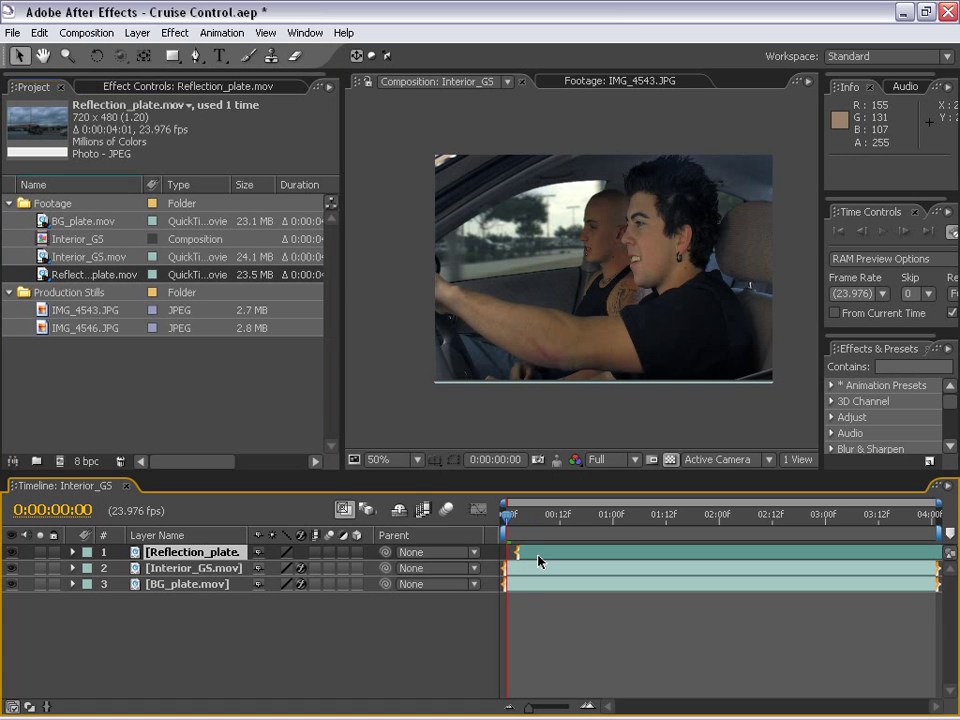
{"action": "key", "text": "bracketleft"}
{"action": "left_click_drag", "start_coordinate": [620, 519], "coordinate": [634, 519]}
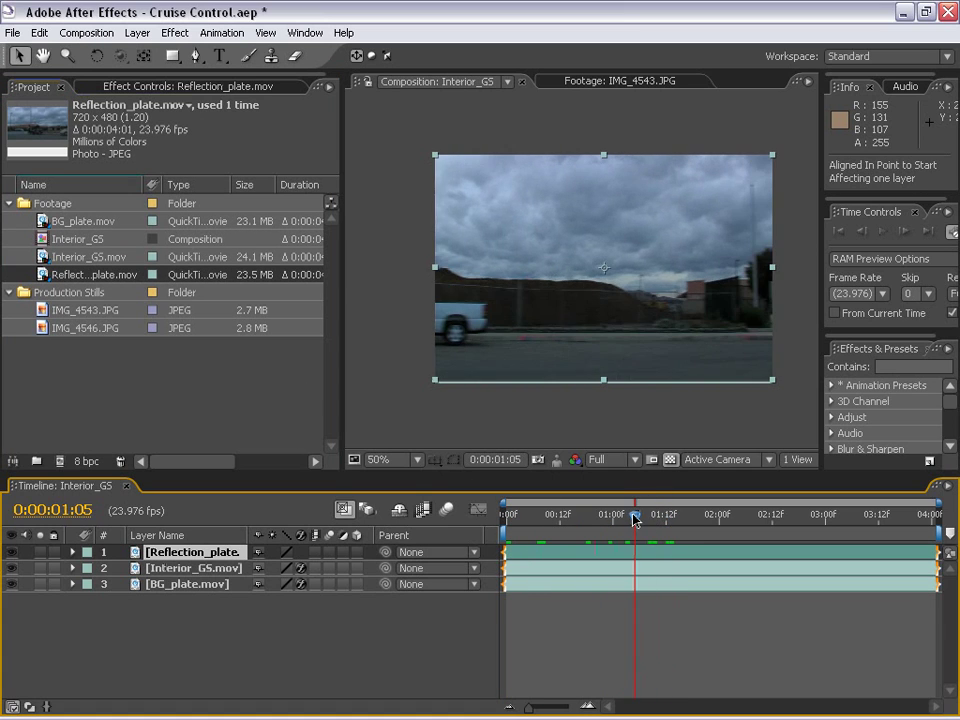
Step: Set the Reflection_plate.mov layer's blending mode to Screen and check the blend at an earlier frame
{"action": "key", "text": "F4"}
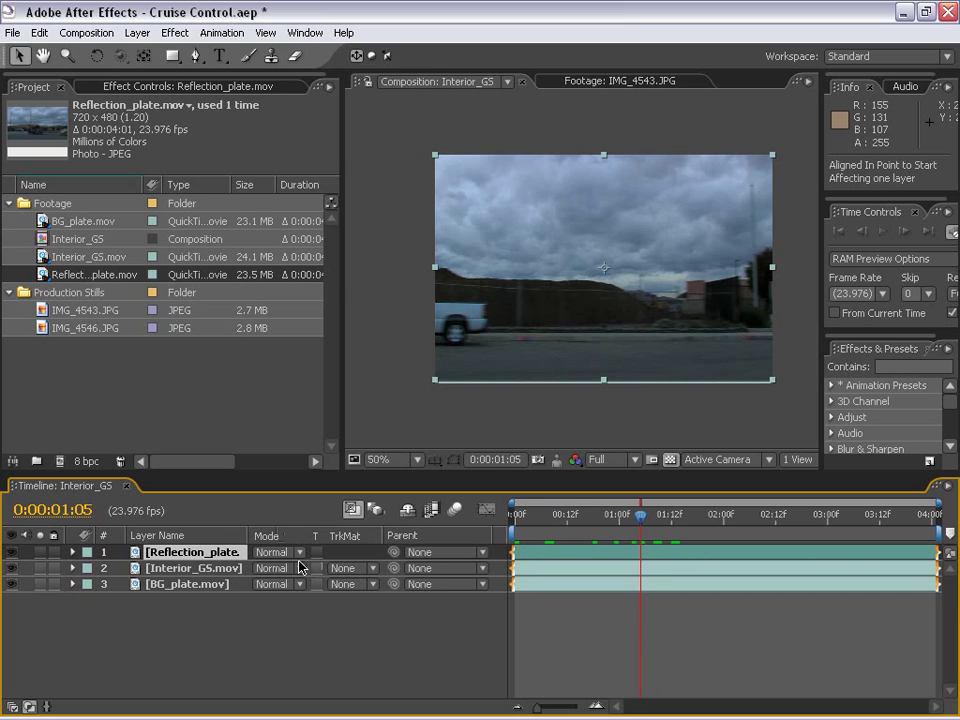
{"action": "left_click", "coordinate": [270, 551]}
{"action": "left_click", "coordinate": [279, 350]}
{"action": "left_click", "coordinate": [289, 553]}
{"action": "left_click", "coordinate": [289, 371]}
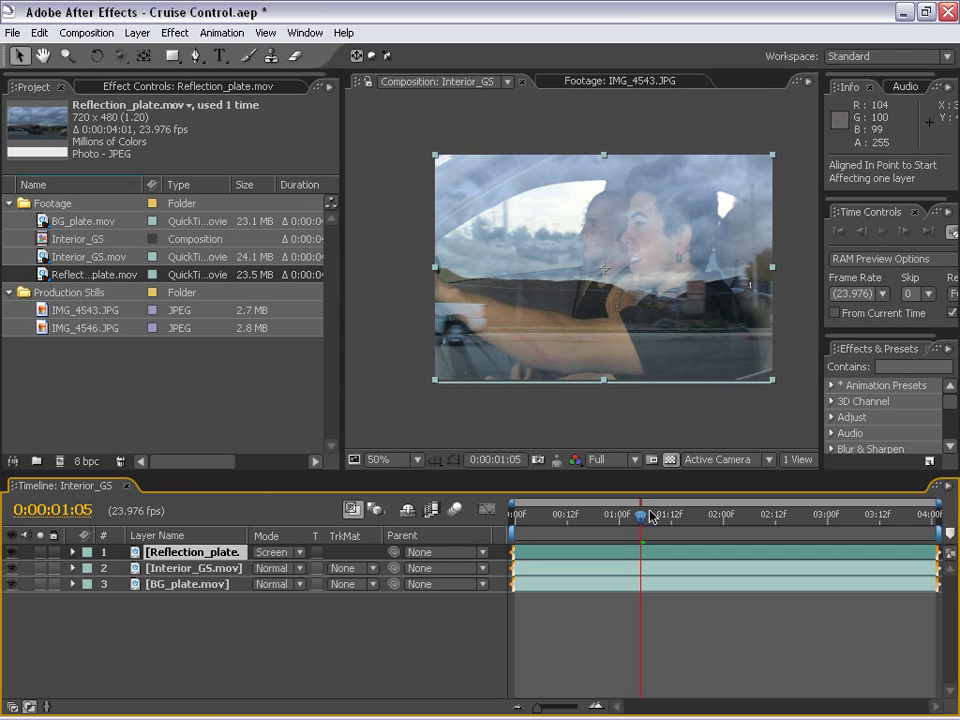
{"action": "left_click_drag", "start_coordinate": [641, 515], "coordinate": [567, 515]}
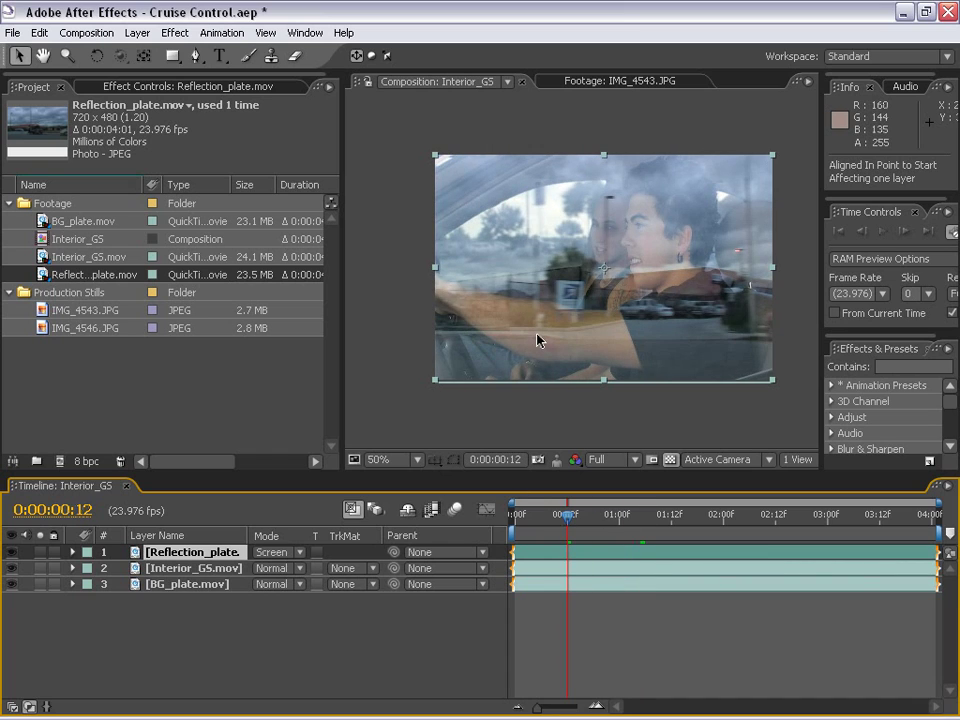
Step: Try shifting the reflection layer straight down over the shot to compare, and undo the move
{"action": "scroll", "coordinate": [538, 341], "scroll_direction": "down", "scroll_amount": 1}
{"action": "key", "text": "h"}
{"action": "scroll", "coordinate": [599, 295], "scroll_direction": "up", "scroll_amount": 1}
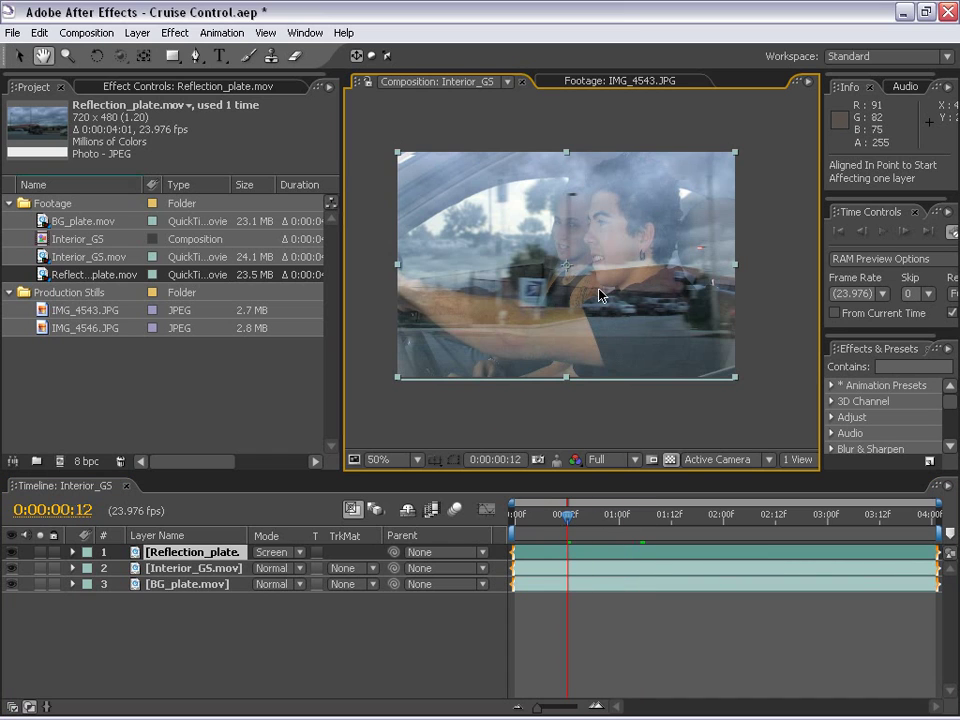
{"action": "left_click_drag", "start_coordinate": [627, 240], "coordinate": [627, 368]}
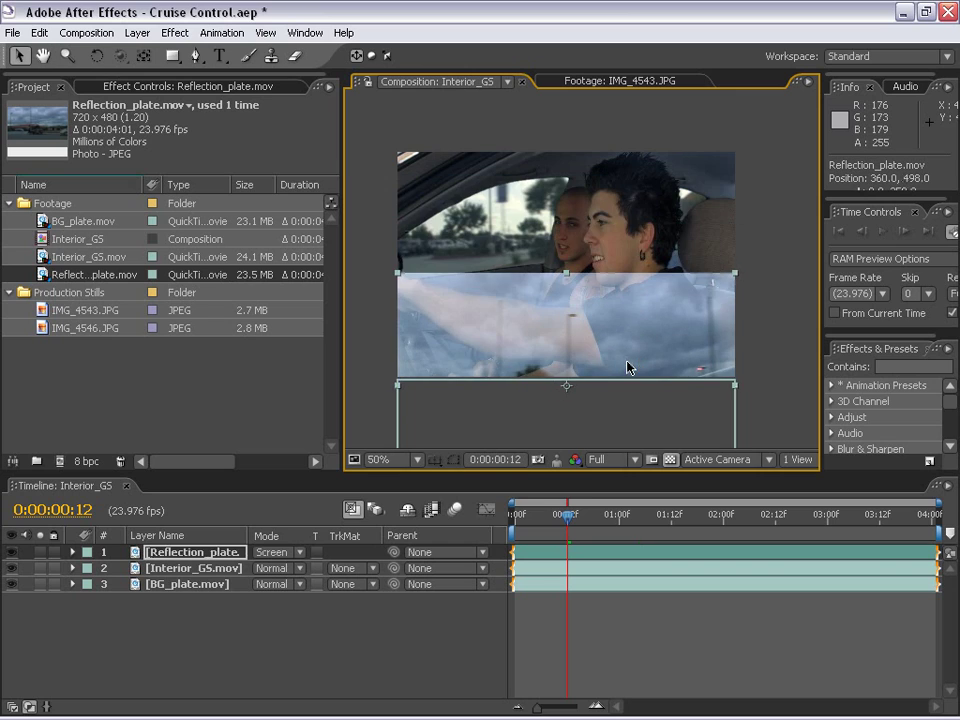
{"action": "key", "text": "ctrl+z"}
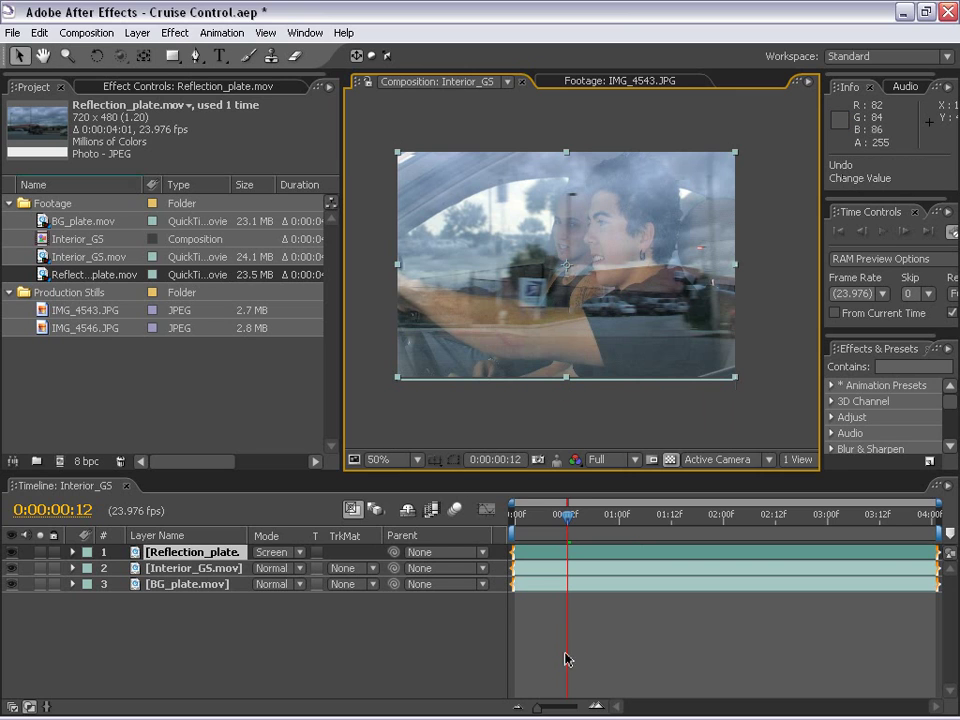
Step: Apply a Levels effect to the Reflection_plate.mov layer and raise its Input Black to 66
{"action": "left_click", "coordinate": [175, 32]}
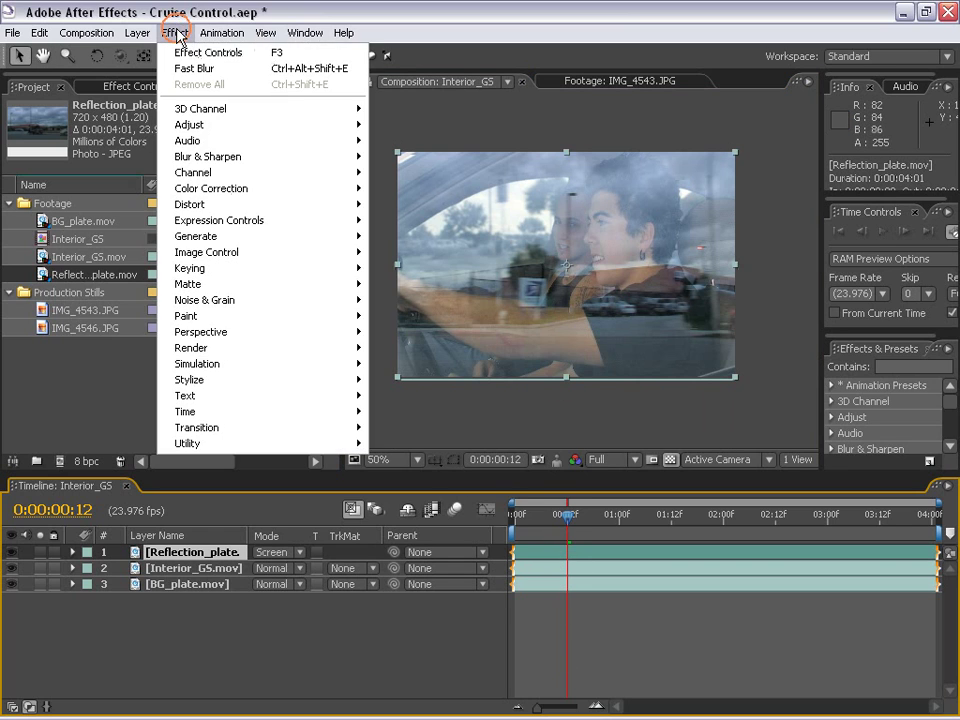
{"action": "mouse_move", "coordinate": [193, 188]}
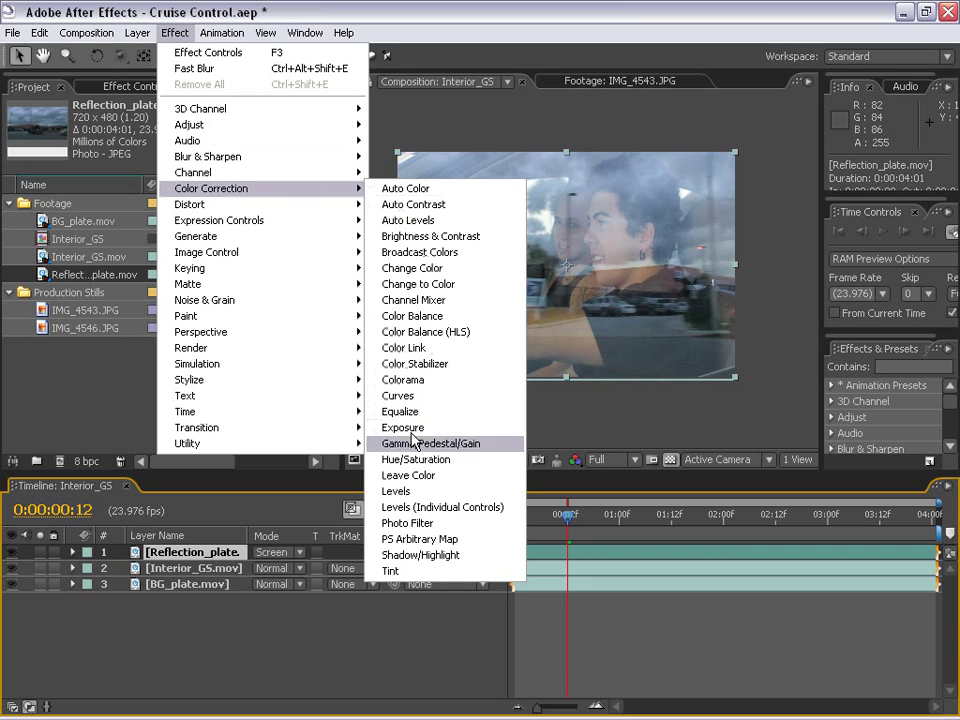
{"action": "left_click", "coordinate": [400, 491]}
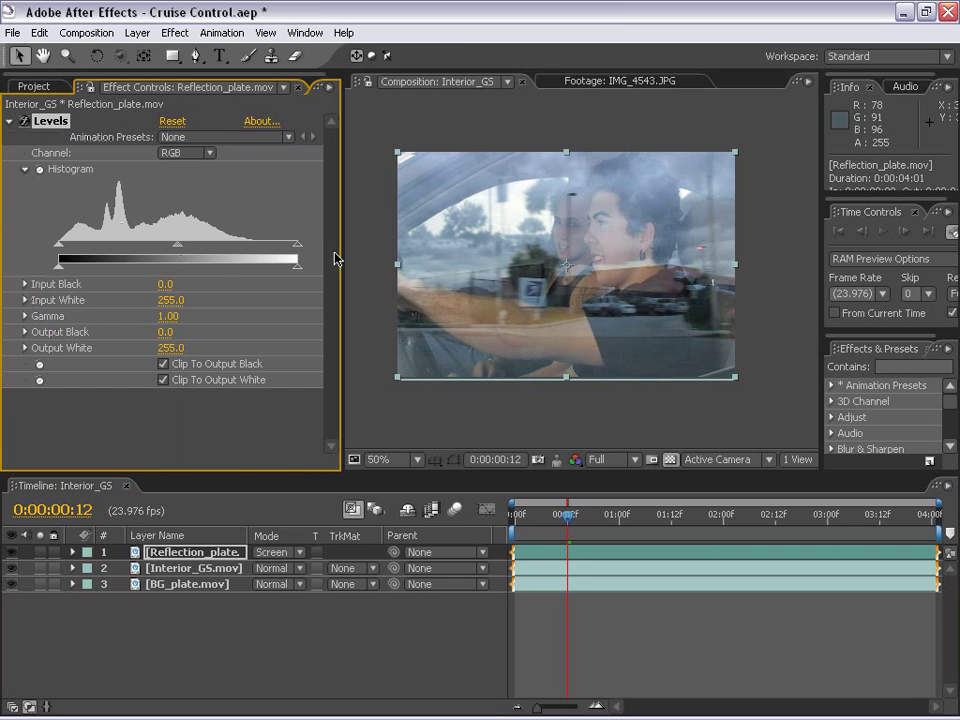
{"action": "left_click_drag", "start_coordinate": [603, 517], "coordinate": [580, 517]}
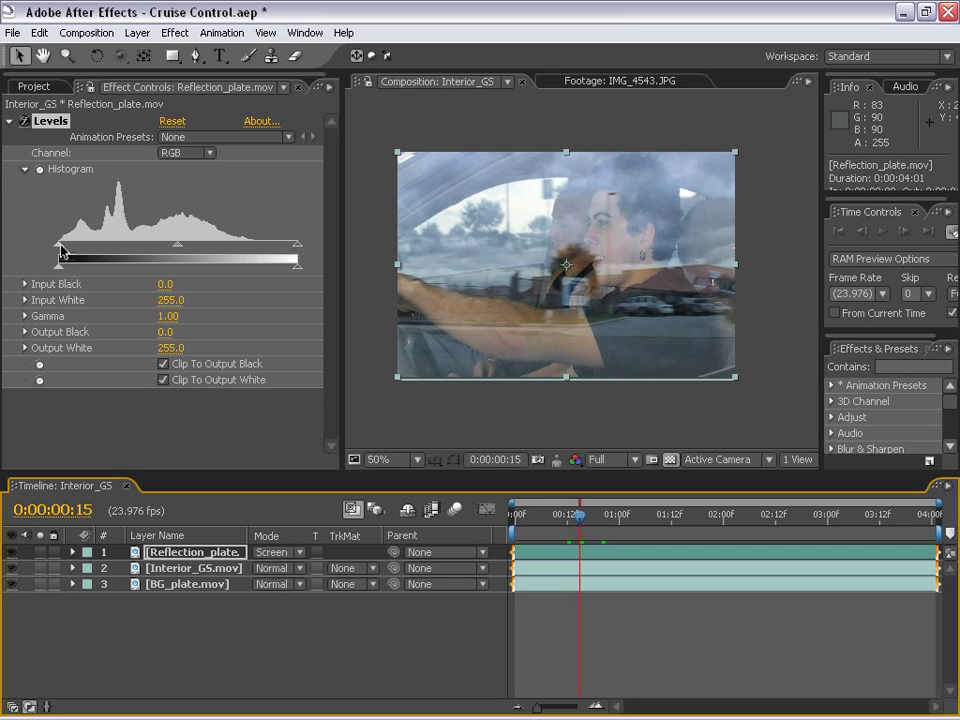
{"action": "left_click_drag", "start_coordinate": [57, 243], "coordinate": [121, 251]}
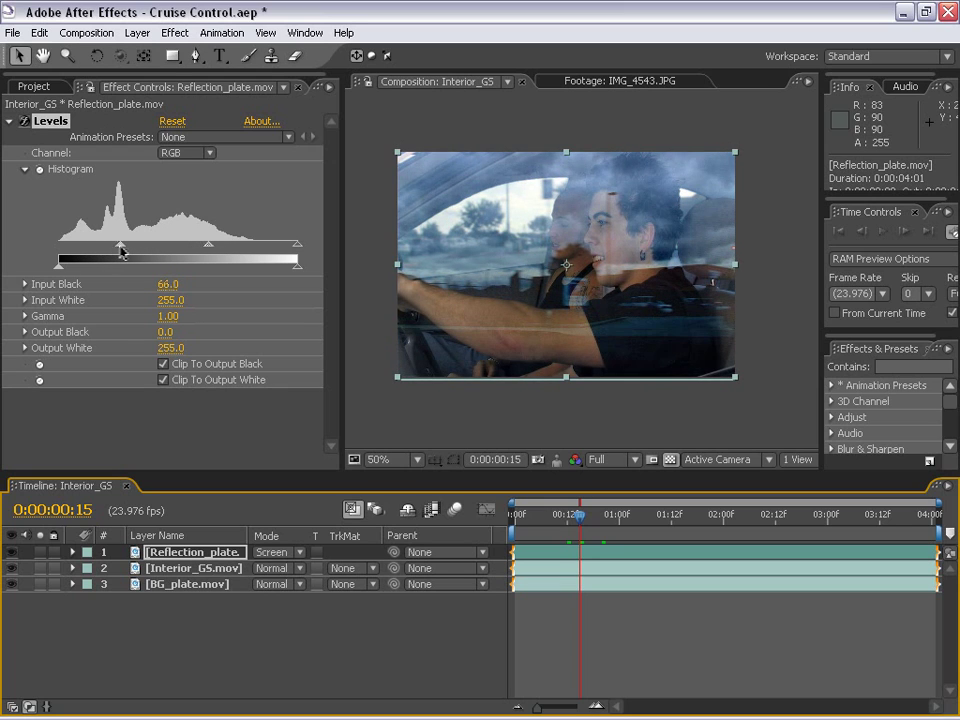
Step: Set the reflection layer's Levels Output White to 198 and Input Black to 40, checking other frames
{"action": "left_click", "coordinate": [297, 257]}
{"action": "left_click_drag", "start_coordinate": [299, 268], "coordinate": [244, 268]}
{"action": "left_click_drag", "start_coordinate": [579, 514], "coordinate": [614, 516]}
{"action": "mouse_move", "coordinate": [112, 250]}
{"action": "left_mouse_down"}
{"action": "mouse_move", "coordinate": [83, 248]}
{"action": "mouse_move", "coordinate": [98, 248]}
{"action": "left_mouse_up"}
{"action": "left_click_drag", "start_coordinate": [614, 514], "coordinate": [555, 515]}
Step: Set the Reflection_plate.mov layer's Opacity to 50% and review the composite at several frames
{"action": "left_click", "coordinate": [549, 557]}
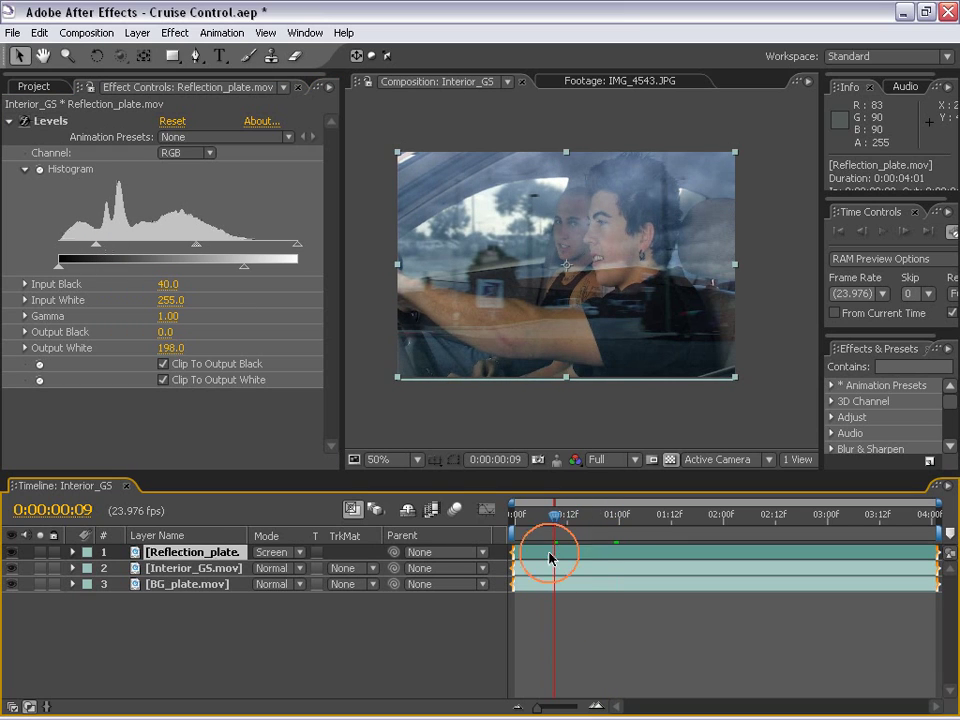
{"action": "key", "text": "t"}
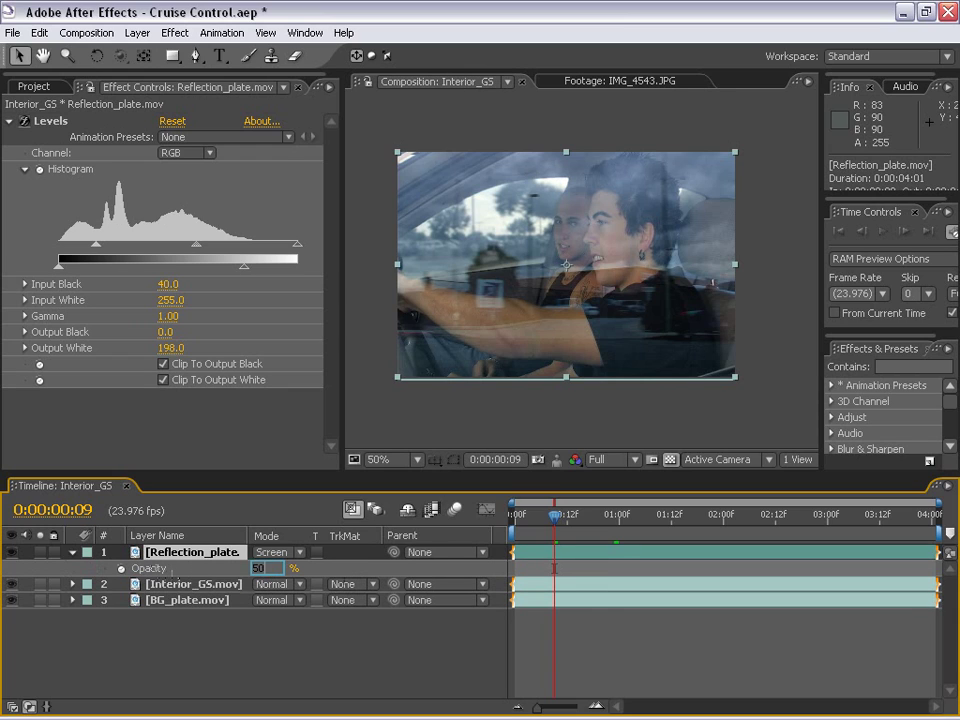
{"action": "key", "text": "Return"}
{"action": "left_click", "coordinate": [602, 633]}
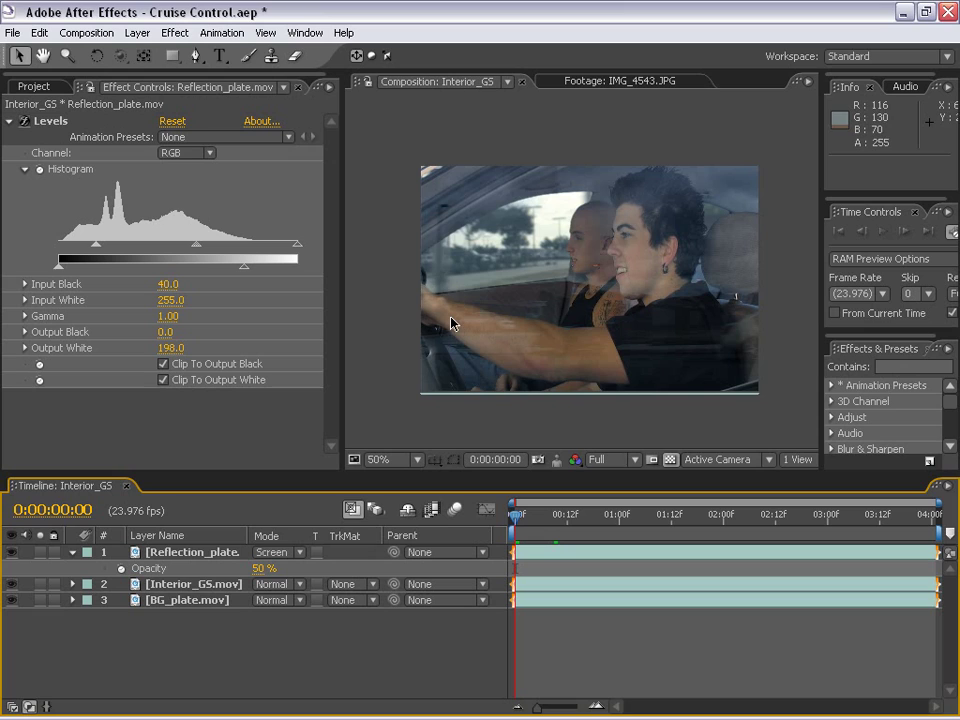
{"action": "left_click_drag", "start_coordinate": [539, 262], "coordinate": [579, 292]}
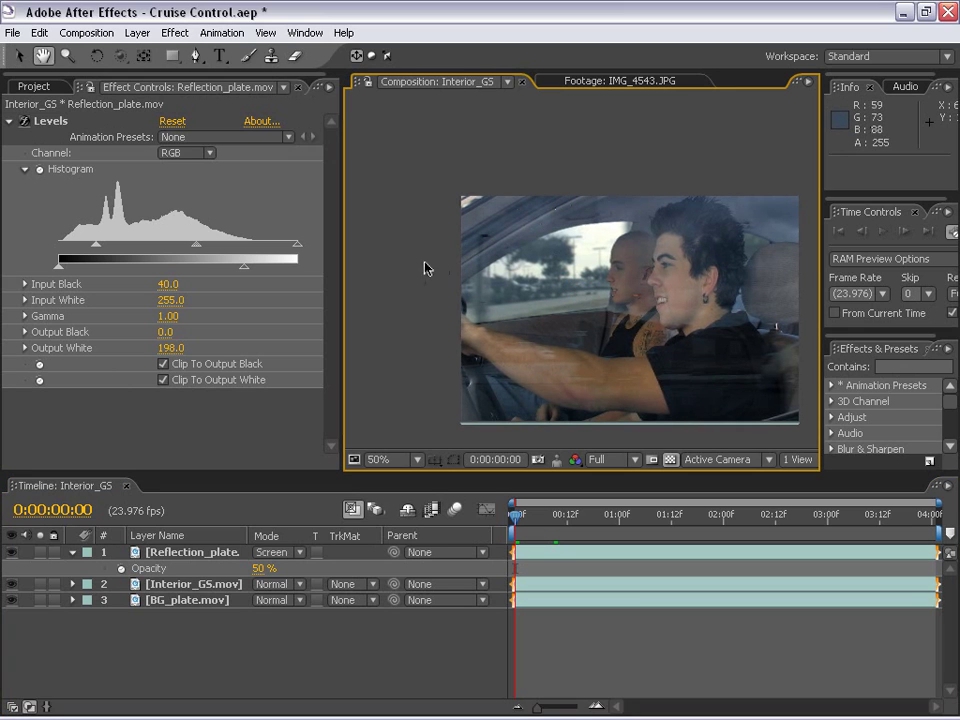
{"action": "left_click_drag", "start_coordinate": [575, 514], "coordinate": [725, 519]}
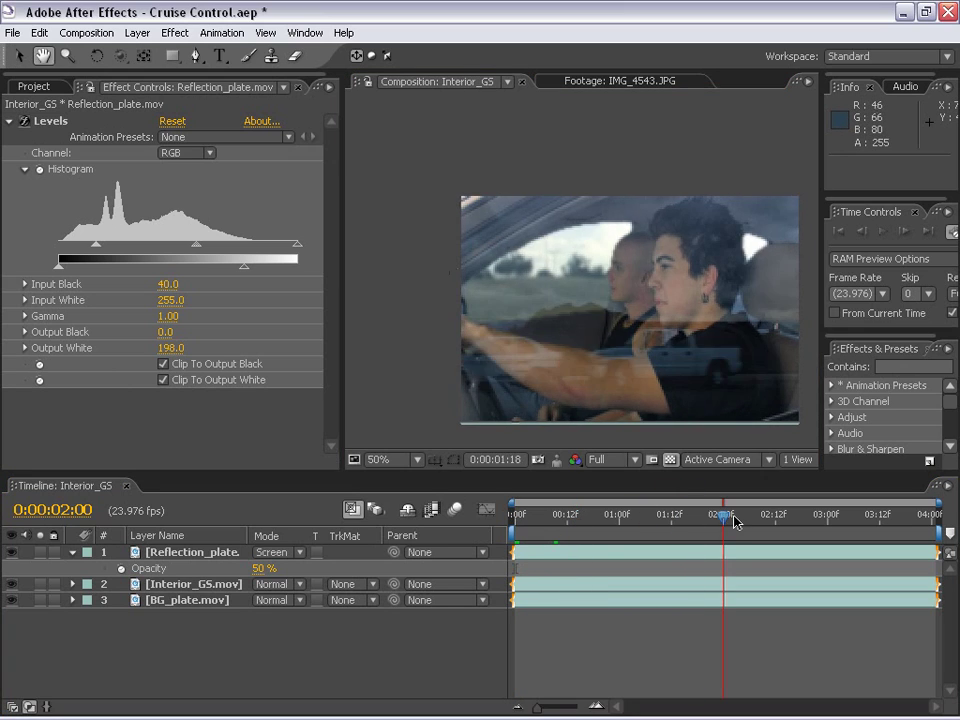
{"action": "left_click_drag", "start_coordinate": [651, 321], "coordinate": [609, 285]}
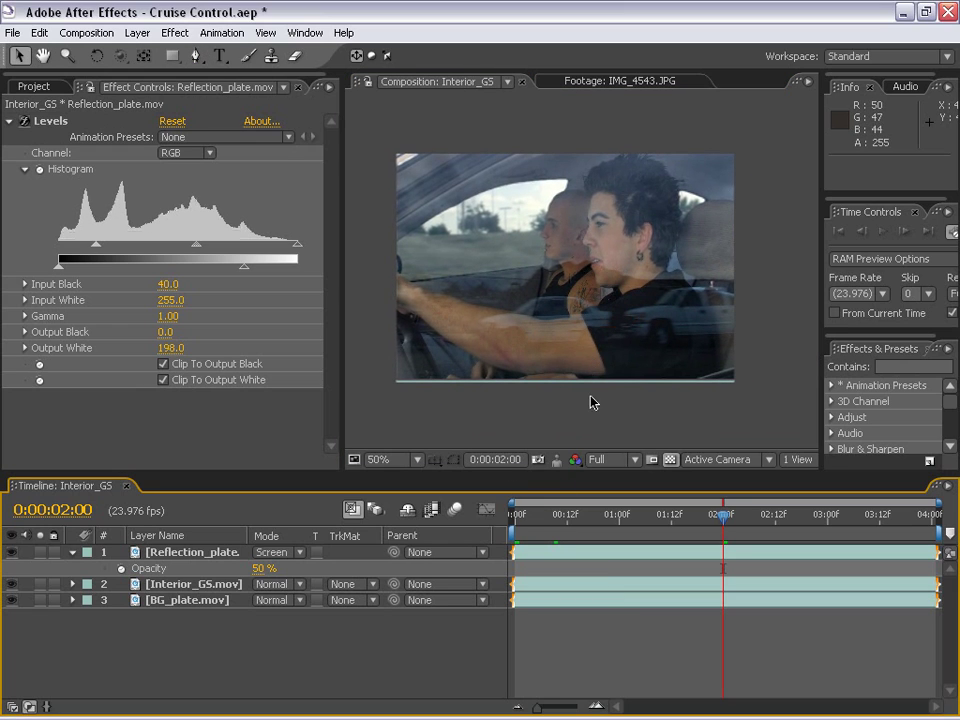
Step: Stretch the reflection layer to about 203% width, make it slightly taller, and move it to about 398, 238
{"action": "key", "text": "comma"}
{"action": "left_click", "coordinate": [591, 292]}
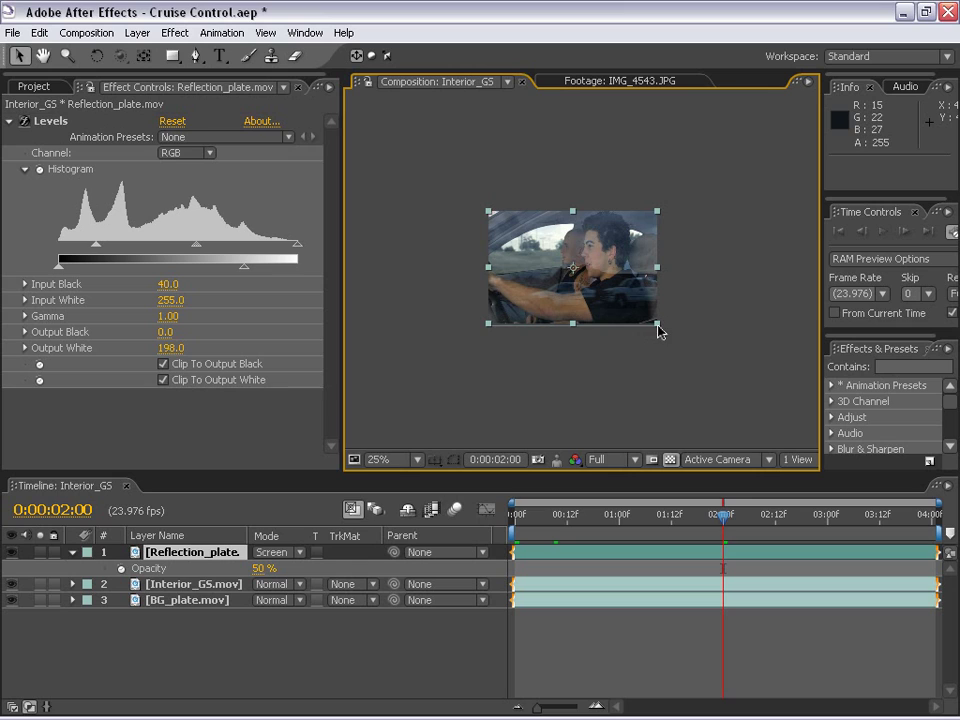
{"action": "left_click_drag", "start_coordinate": [658, 271], "coordinate": [746, 270]}
{"action": "key", "text": "period"}
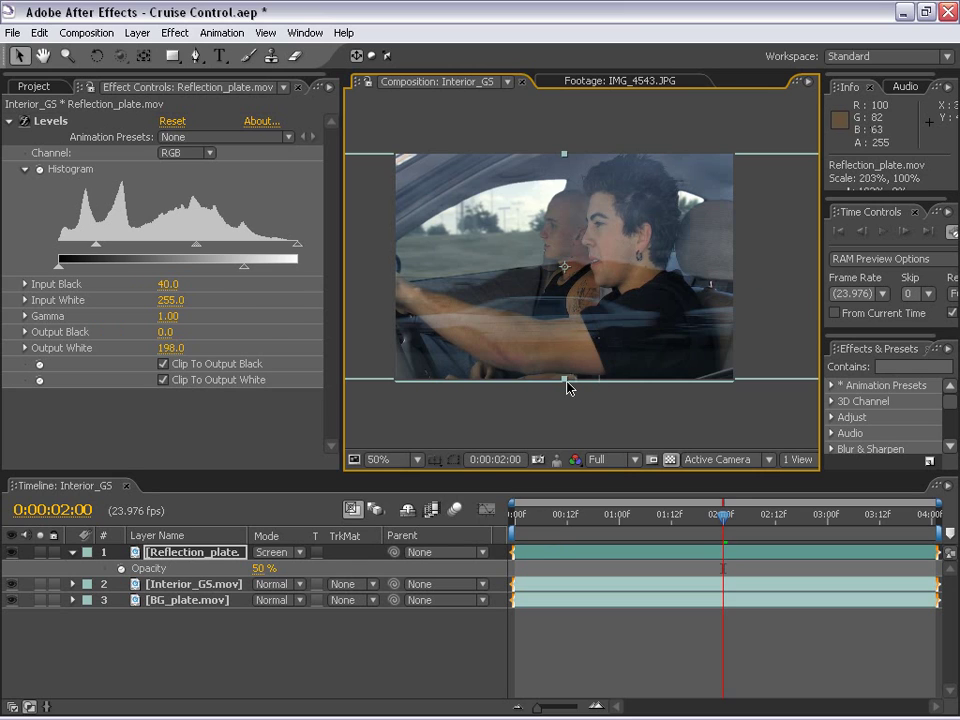
{"action": "left_click_drag", "start_coordinate": [568, 384], "coordinate": [572, 357]}
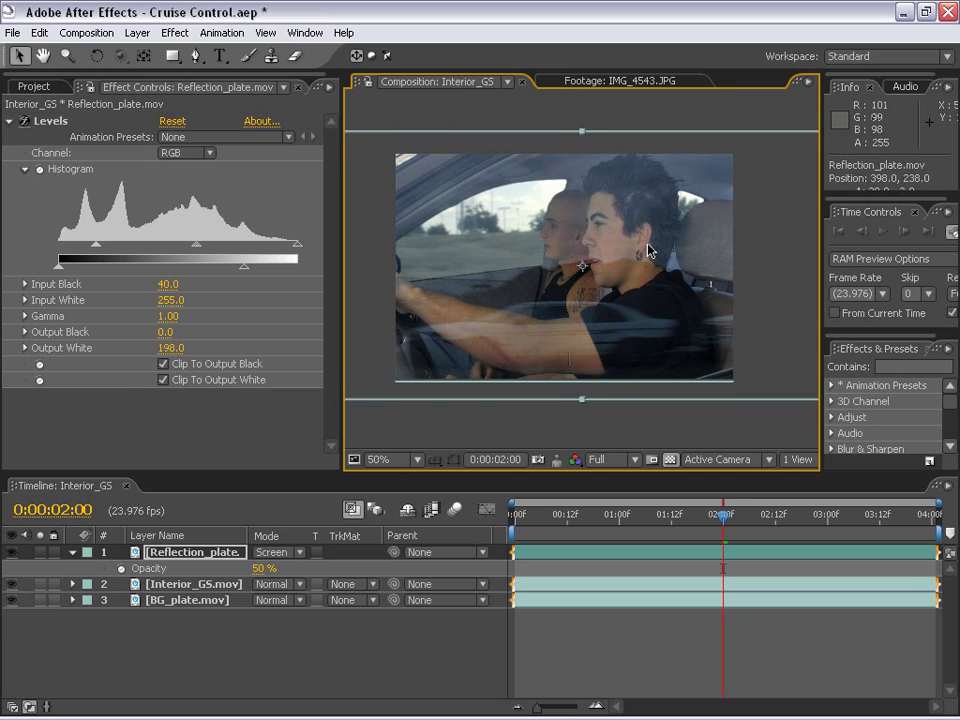
Step: Rotate the reflection layer slightly counterclockwise to follow the car's angle and check it across frames
{"action": "key", "text": "comma"}
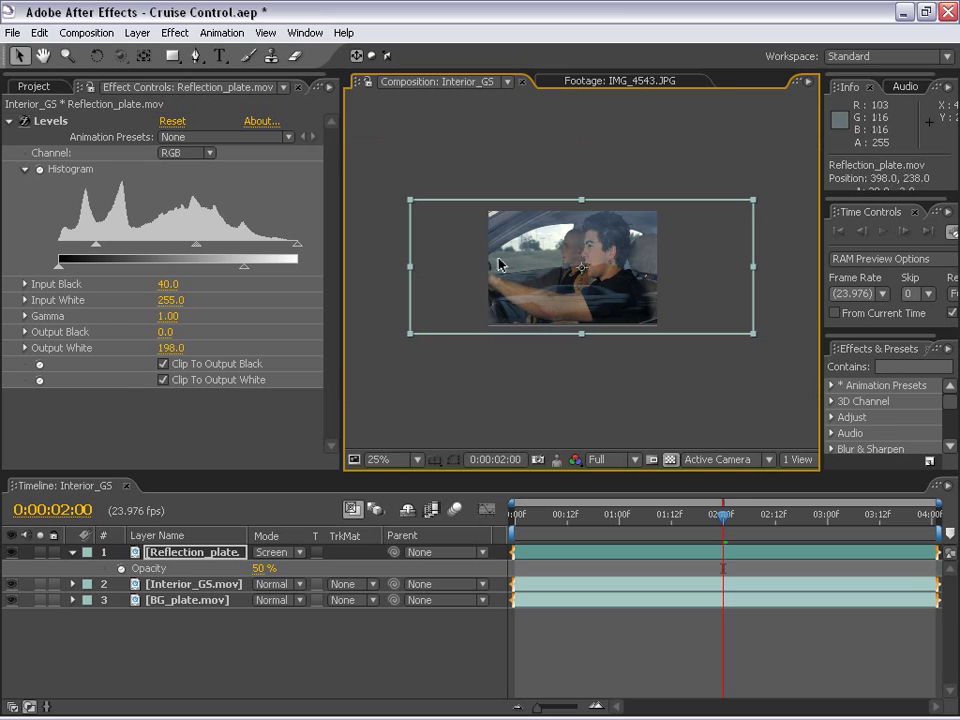
{"action": "key", "text": "w"}
{"action": "left_click_drag", "start_coordinate": [694, 233], "coordinate": [684, 229]}
{"action": "key", "text": "v"}
{"action": "key", "text": "period"}
{"action": "left_click_drag", "start_coordinate": [605, 518], "coordinate": [689, 527]}
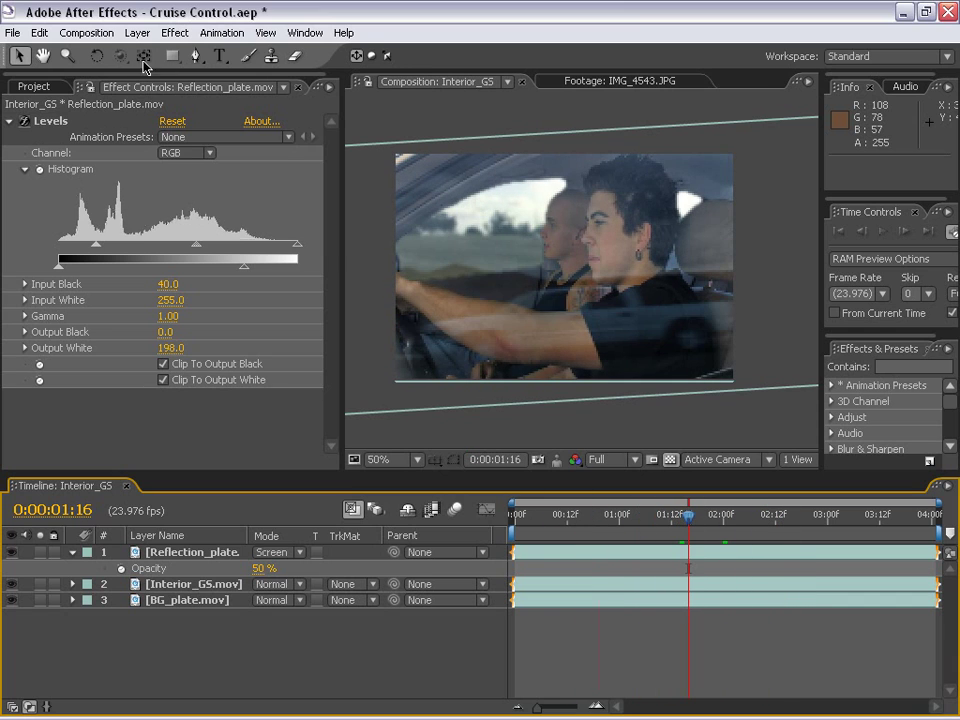
Step: Apply a Fast Blur effect to the Reflection_plate.mov layer
{"action": "left_click", "coordinate": [175, 32]}
{"action": "left_click", "coordinate": [186, 18]}
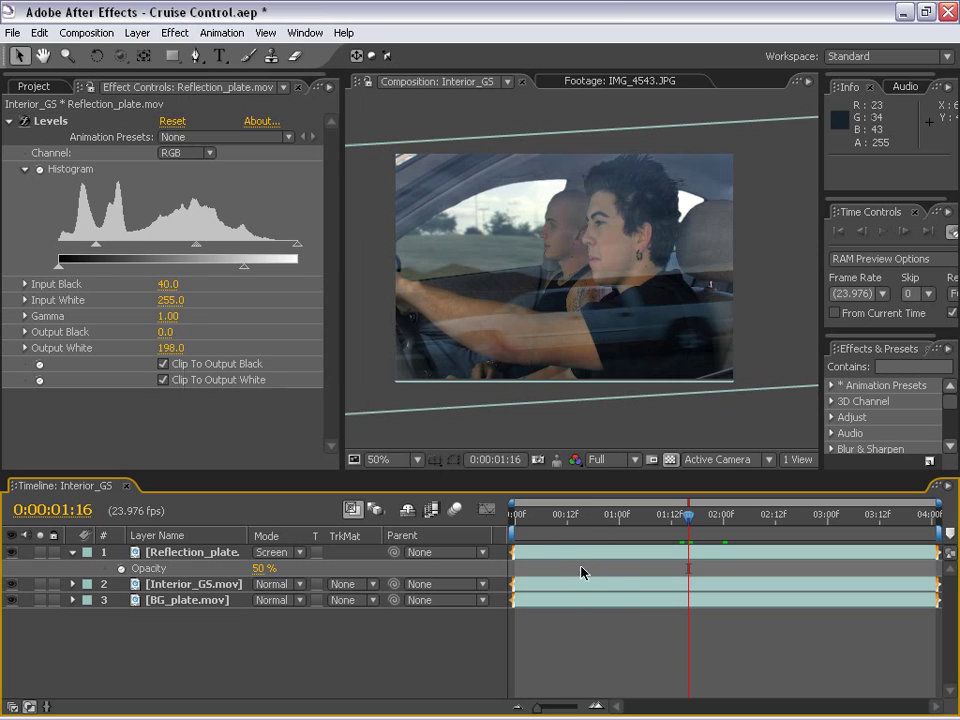
{"action": "left_click", "coordinate": [546, 552]}
{"action": "left_click", "coordinate": [175, 32]}
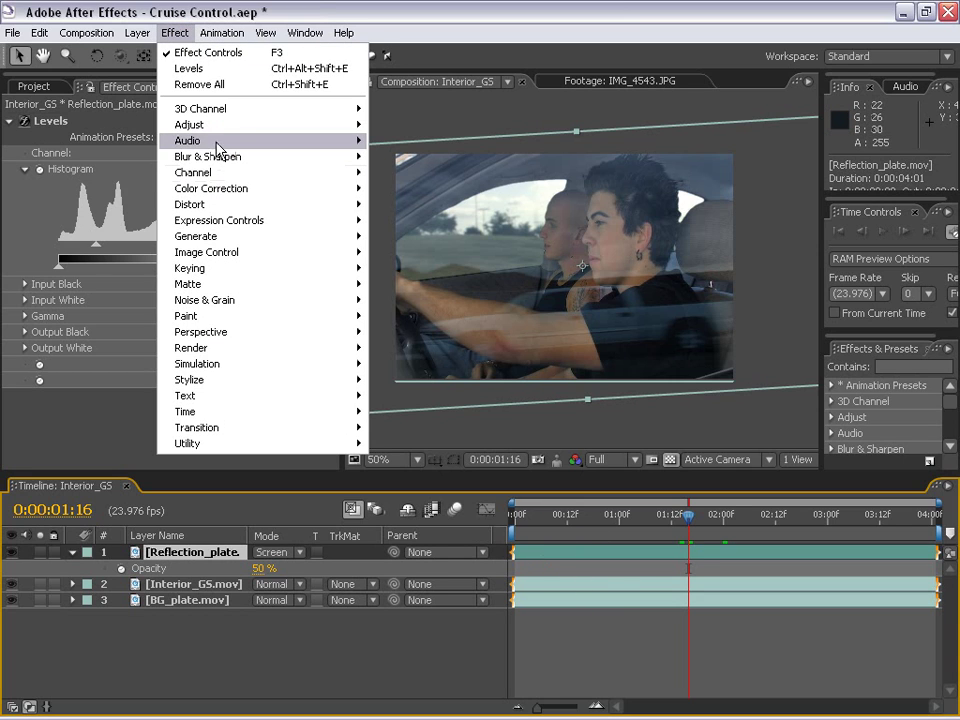
{"action": "mouse_move", "coordinate": [362, 160]}
{"action": "left_click", "coordinate": [420, 297]}
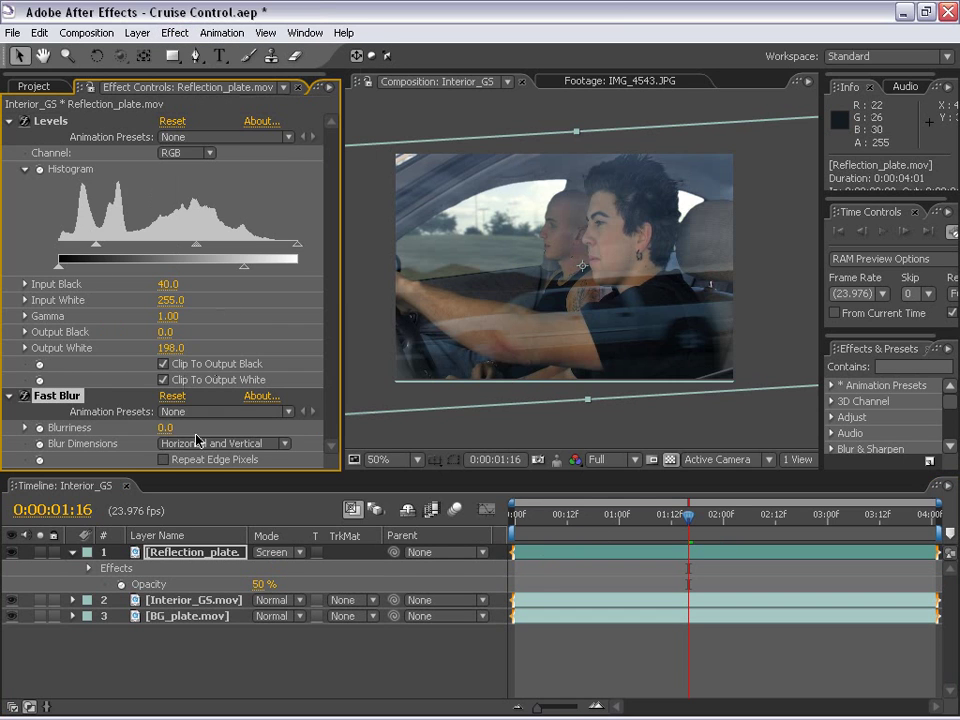
Step: Set the reflection layer's Fast Blur Blurriness to 2.5 after testing a stronger blur
{"action": "left_click_drag", "start_coordinate": [165, 427], "coordinate": [178, 427]}
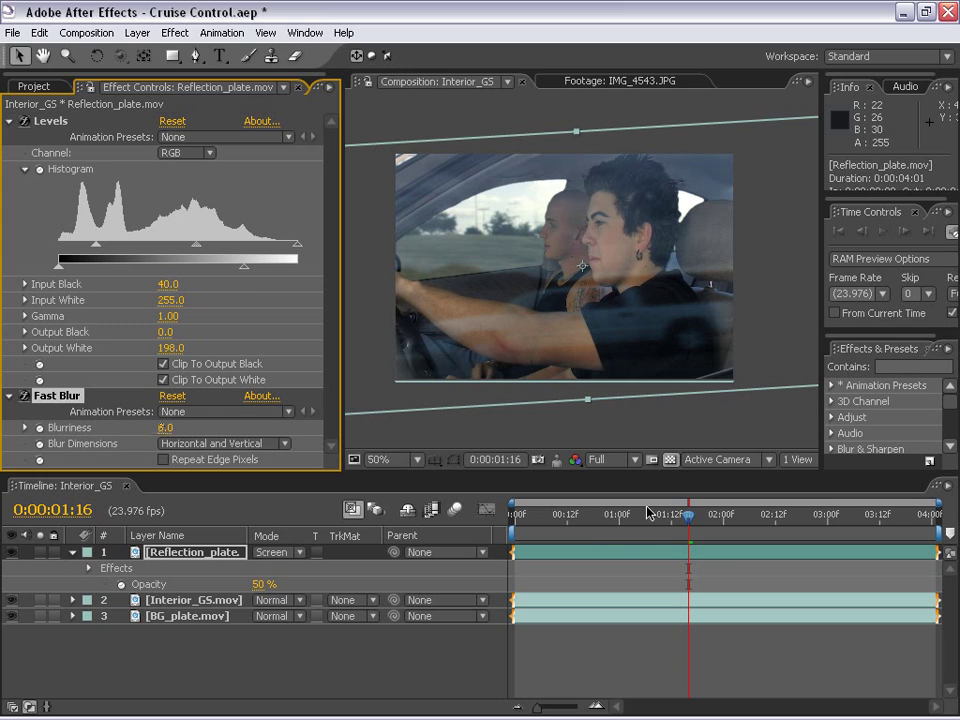
{"action": "left_click_drag", "start_coordinate": [648, 513], "coordinate": [676, 515]}
{"action": "left_click", "coordinate": [165, 427]}
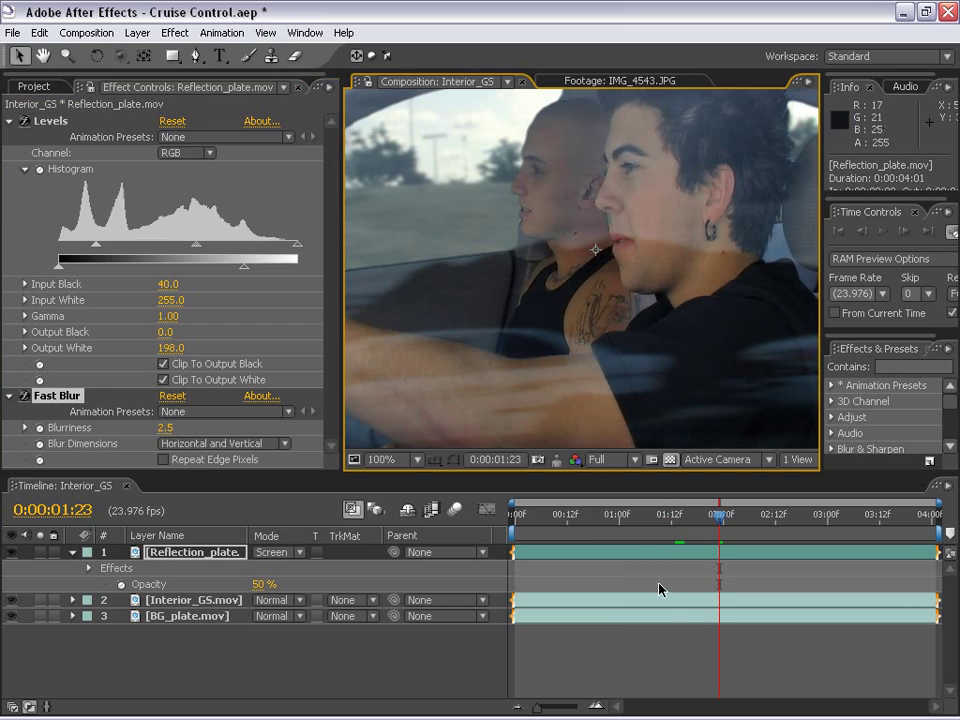
{"action": "left_click", "coordinate": [657, 639]}
Step: Stretch the reflection layer wider, shift it slightly, and toggle its visibility to compare the shot with and without reflections
{"action": "scroll", "coordinate": [548, 264], "scroll_direction": "down", "scroll_amount": 2}
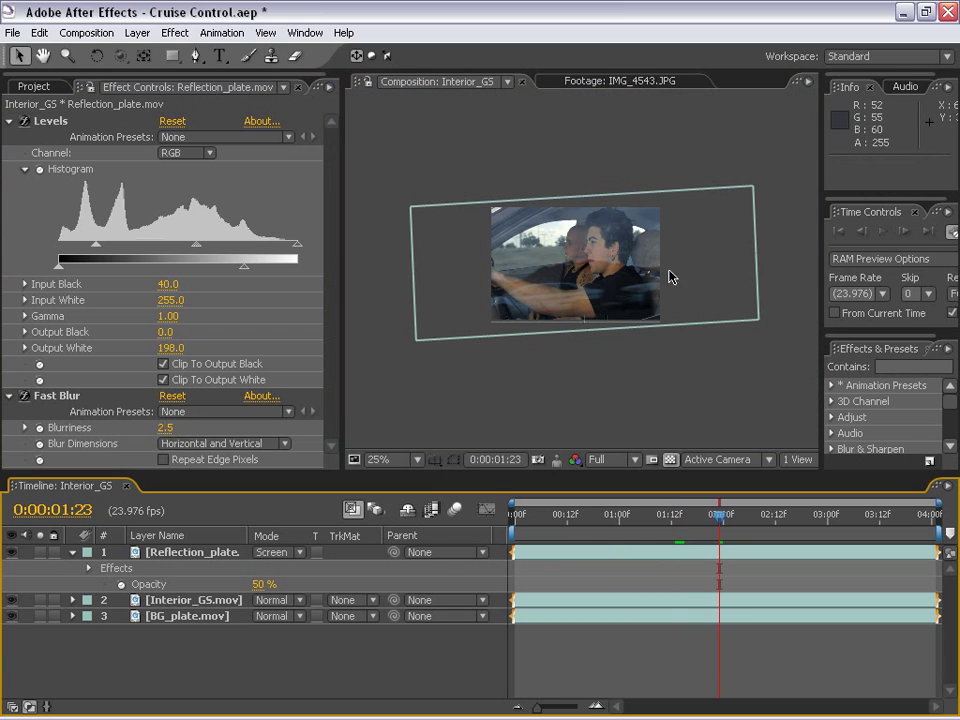
{"action": "left_click", "coordinate": [750, 255]}
{"action": "left_click_drag", "start_coordinate": [755, 255], "coordinate": [795, 252]}
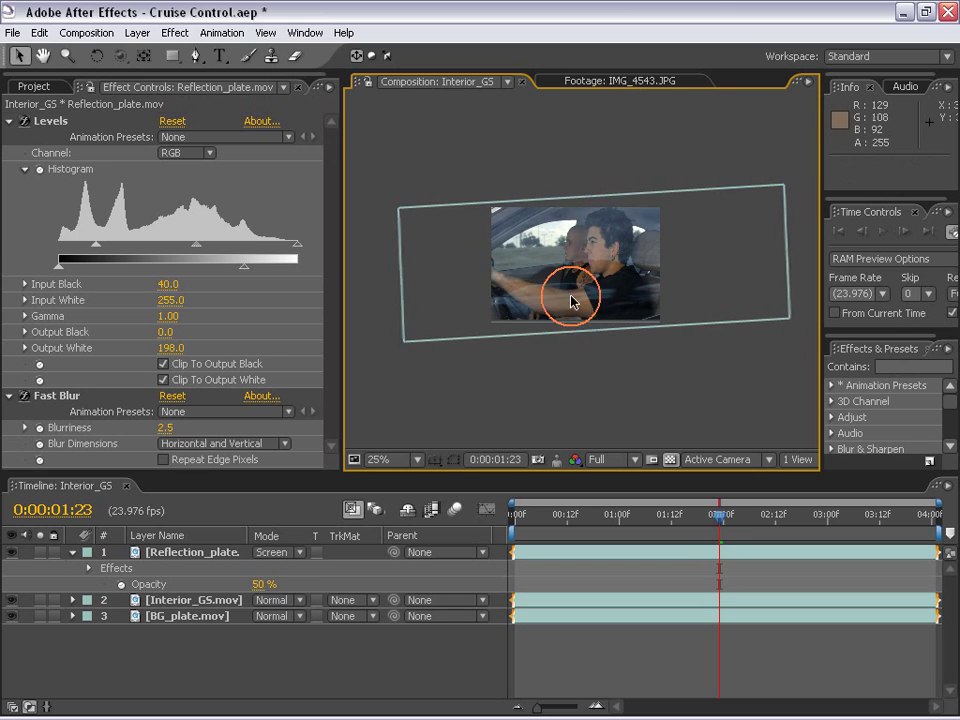
{"action": "scroll", "coordinate": [570, 296], "scroll_direction": "up", "scroll_amount": 1}
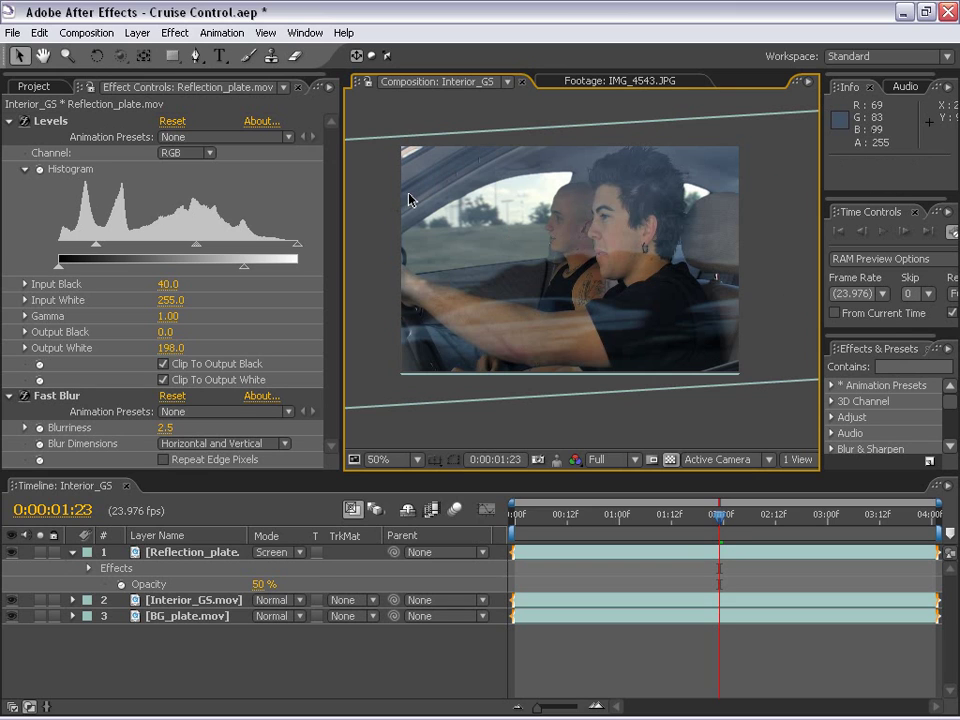
{"action": "left_click", "coordinate": [10, 553]}
{"action": "left_click", "coordinate": [10, 553]}
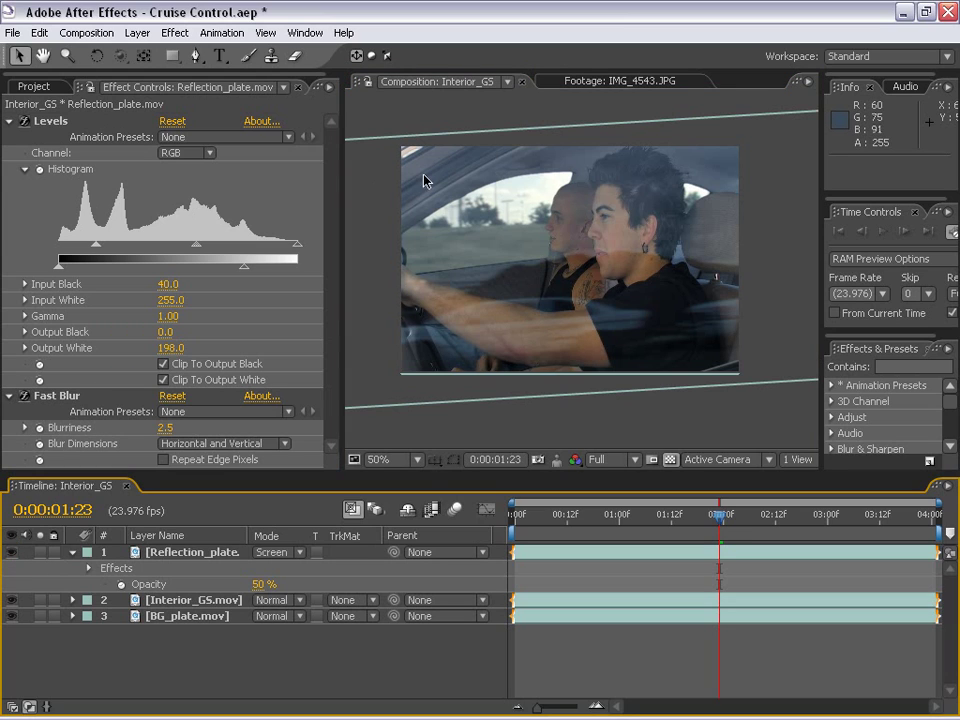
Step: Activate the Pen tool and select the Reflection_plate.mov layer for masking
{"action": "left_click", "coordinate": [198, 56]}
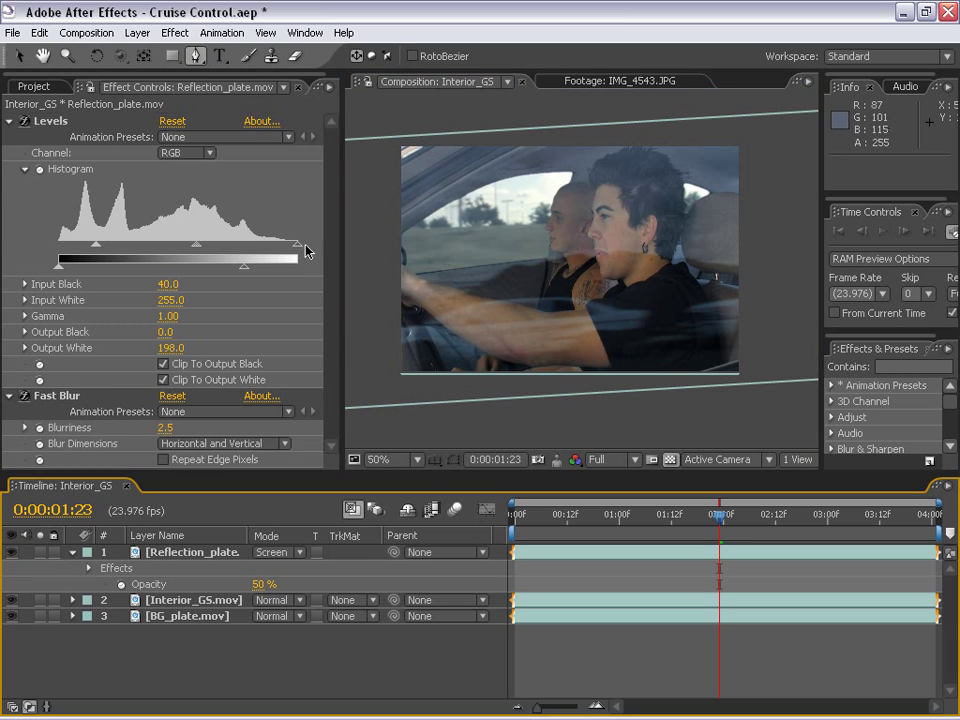
{"action": "left_click", "coordinate": [547, 556]}
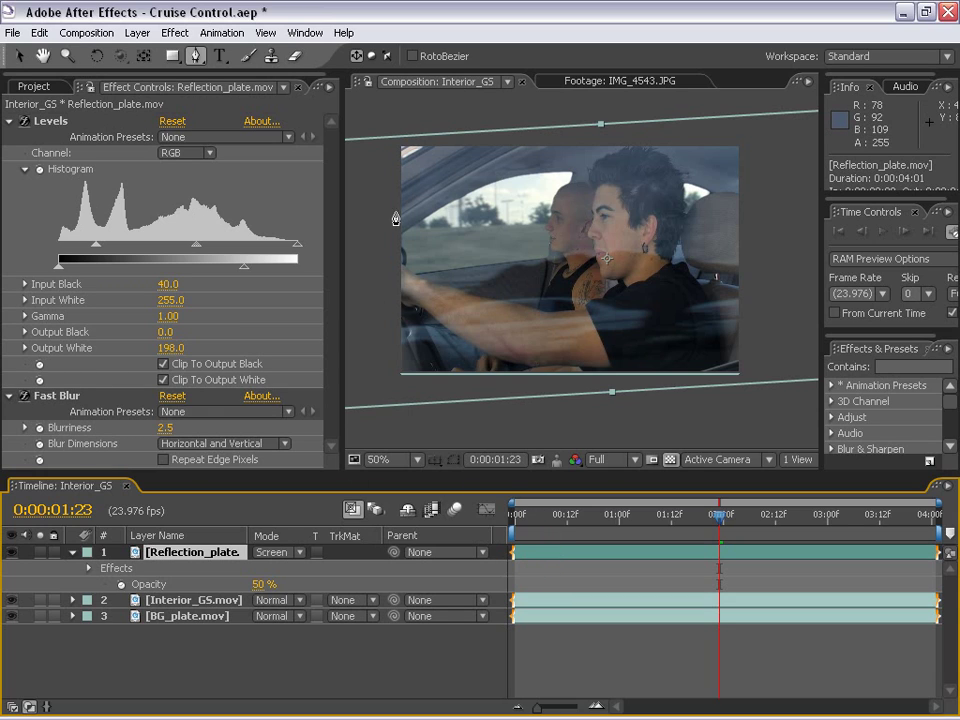
{"action": "left_click", "coordinate": [574, 112]}
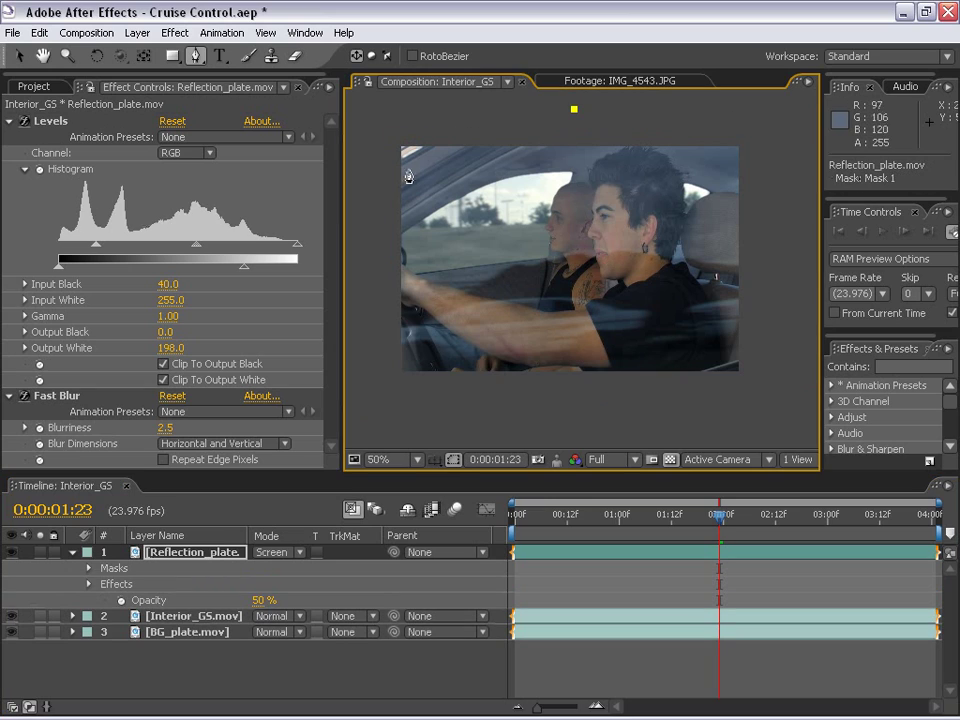
{"action": "left_click_drag", "start_coordinate": [380, 205], "coordinate": [336, 246]}
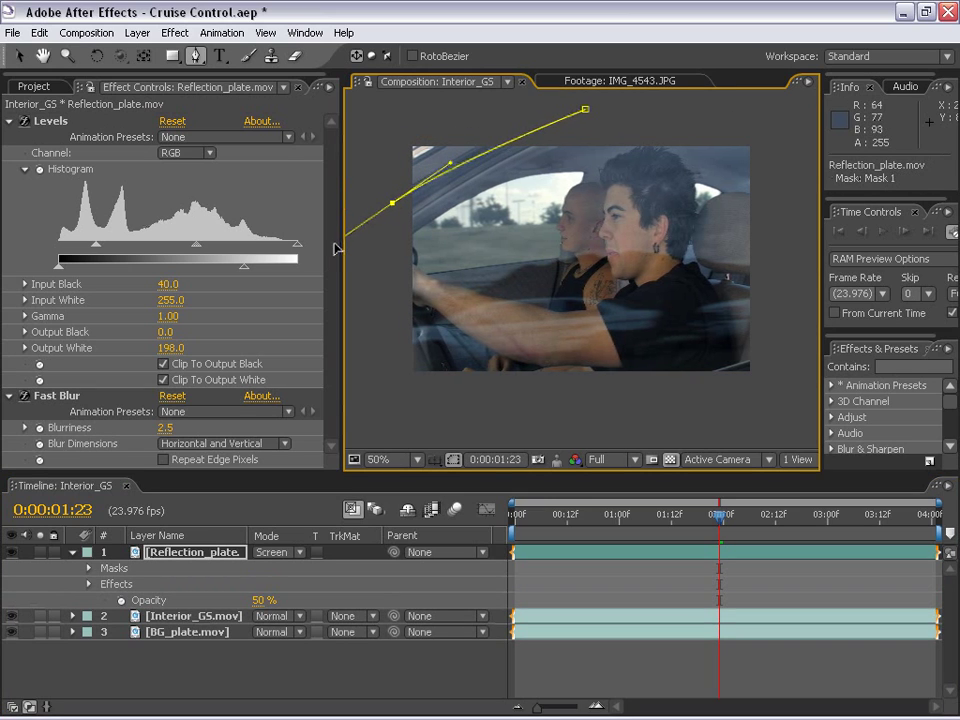
{"action": "key", "text": "ctrl+z"}
{"action": "key", "text": "ctrl+z"}
Step: Draw a closed mask on the reflection layer that follows the windshield pillar and loops outside the rest of the frame
{"action": "left_click", "coordinate": [551, 109]}
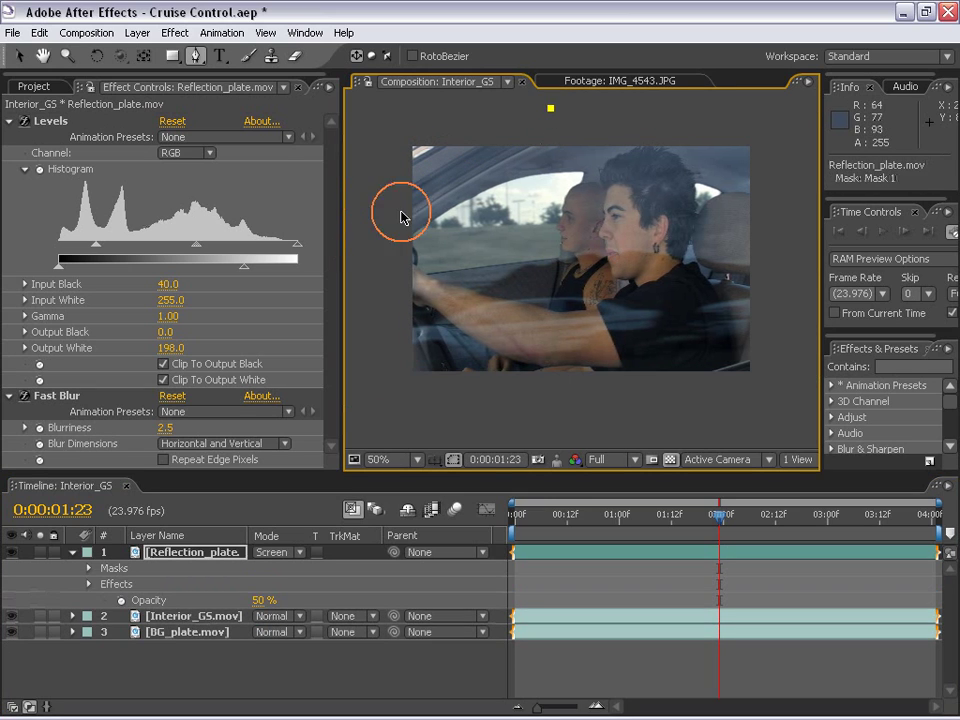
{"action": "left_click_drag", "start_coordinate": [386, 207], "coordinate": [361, 230]}
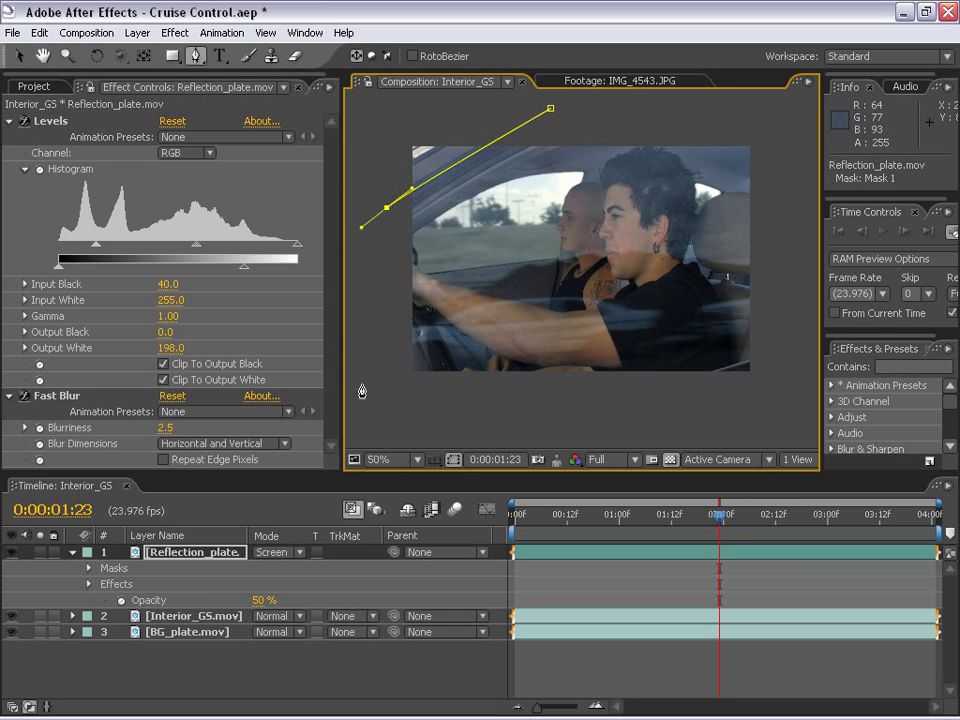
{"action": "left_click", "coordinate": [486, 411]}
{"action": "left_click", "coordinate": [638, 418]}
{"action": "left_click_drag", "start_coordinate": [677, 354], "coordinate": [550, 341]}
{"action": "left_click", "coordinate": [695, 389]}
{"action": "left_click", "coordinate": [695, 200]}
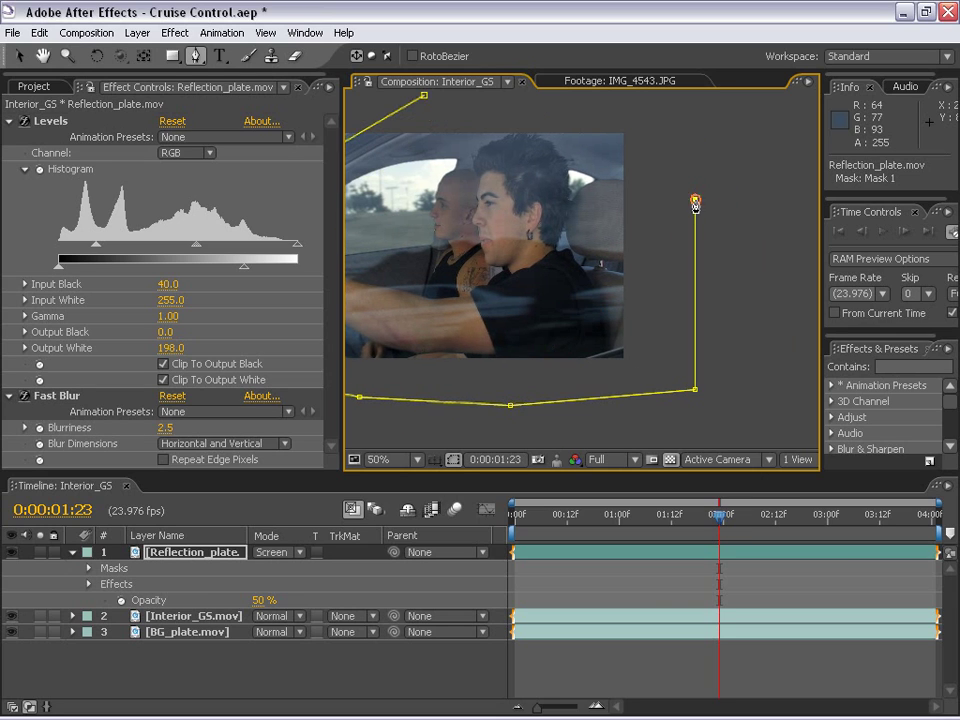
{"action": "left_click", "coordinate": [682, 127]}
{"action": "left_click", "coordinate": [424, 98]}
{"action": "key", "text": "v"}
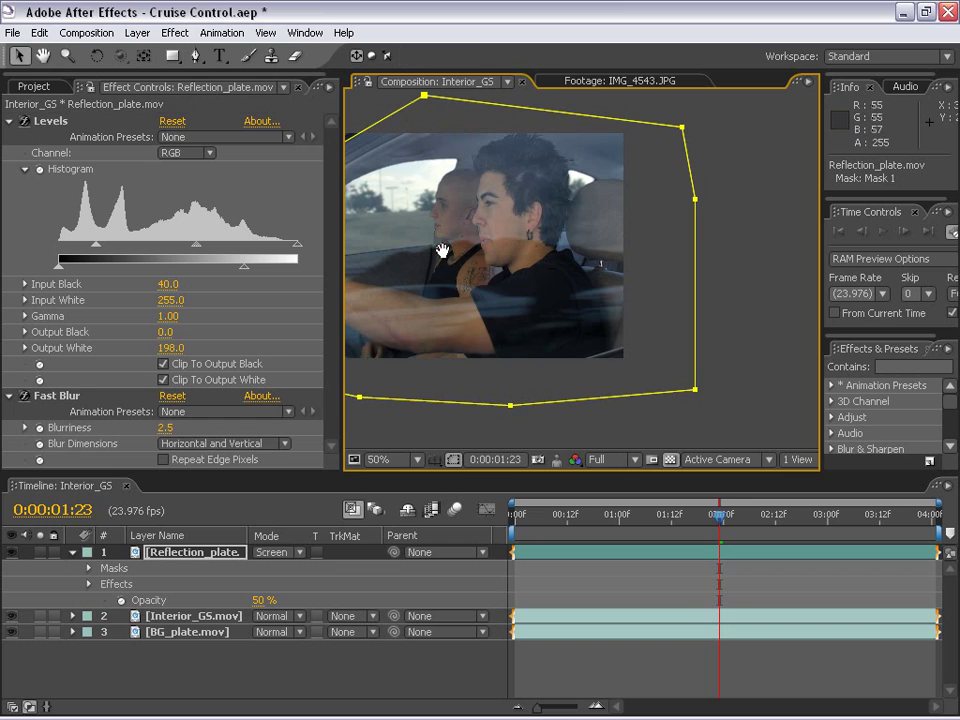
Step: Set the reflection mask's feather to 2 pixels and inspect its edge near the windshield pillar
{"action": "left_click", "coordinate": [548, 566]}
{"action": "left_click", "coordinate": [245, 552]}
{"action": "key", "text": "f"}
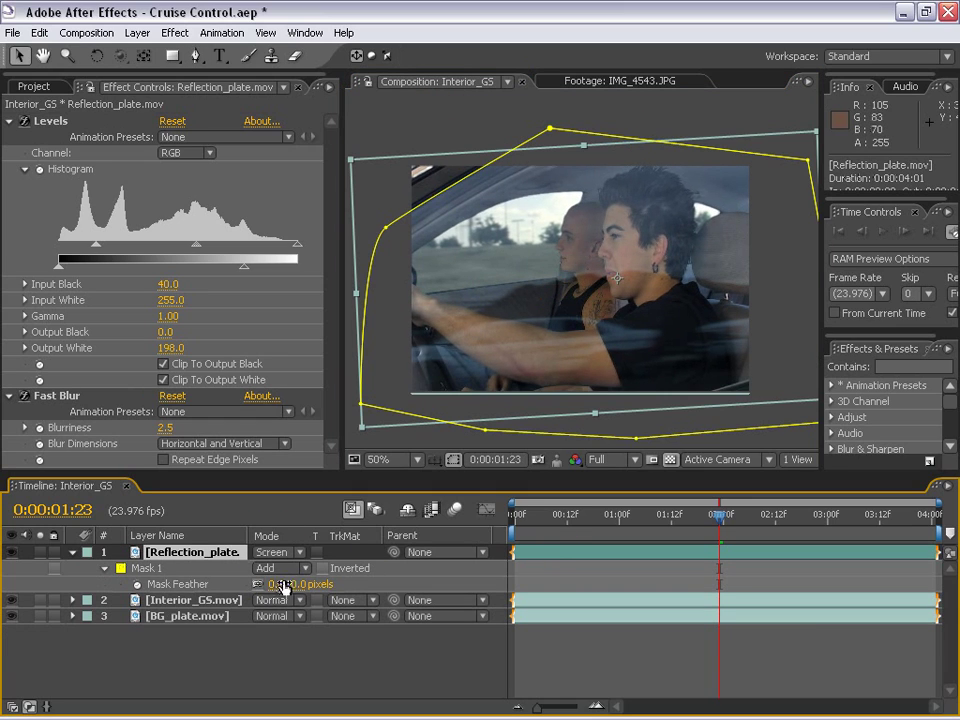
{"action": "key", "text": "Return"}
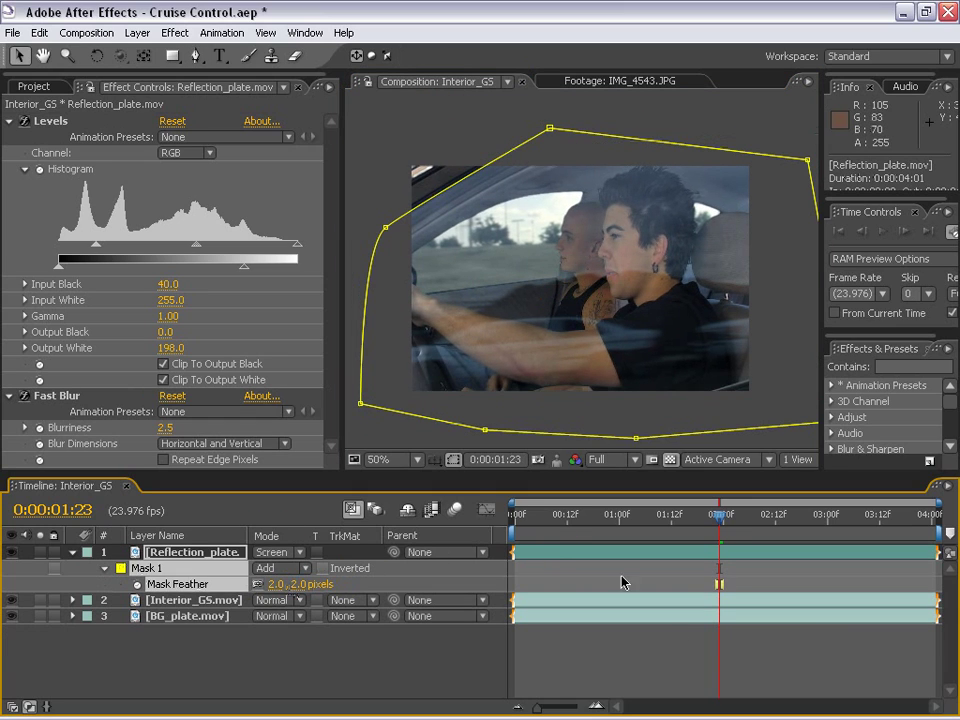
{"action": "left_click", "coordinate": [559, 433]}
{"action": "scroll", "coordinate": [463, 291], "scroll_direction": "up", "scroll_amount": 1}
{"action": "left_click_drag", "start_coordinate": [463, 291], "coordinate": [538, 378]}
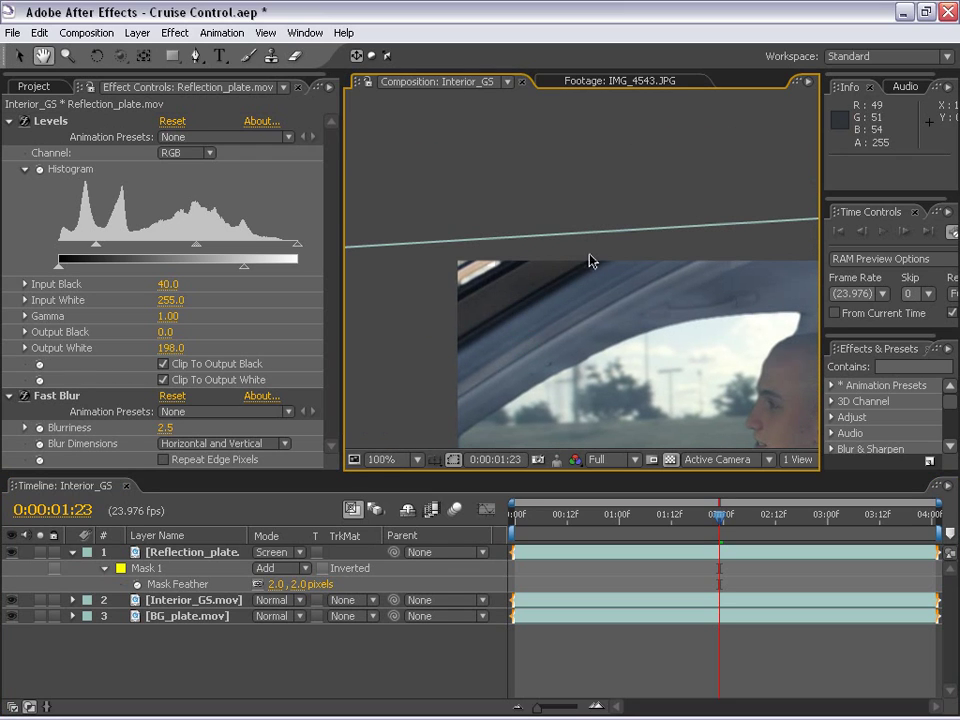
Step: Set the reflection mask's feather to 1 pixel and check the shot from its first frame
{"action": "left_click", "coordinate": [302, 591]}
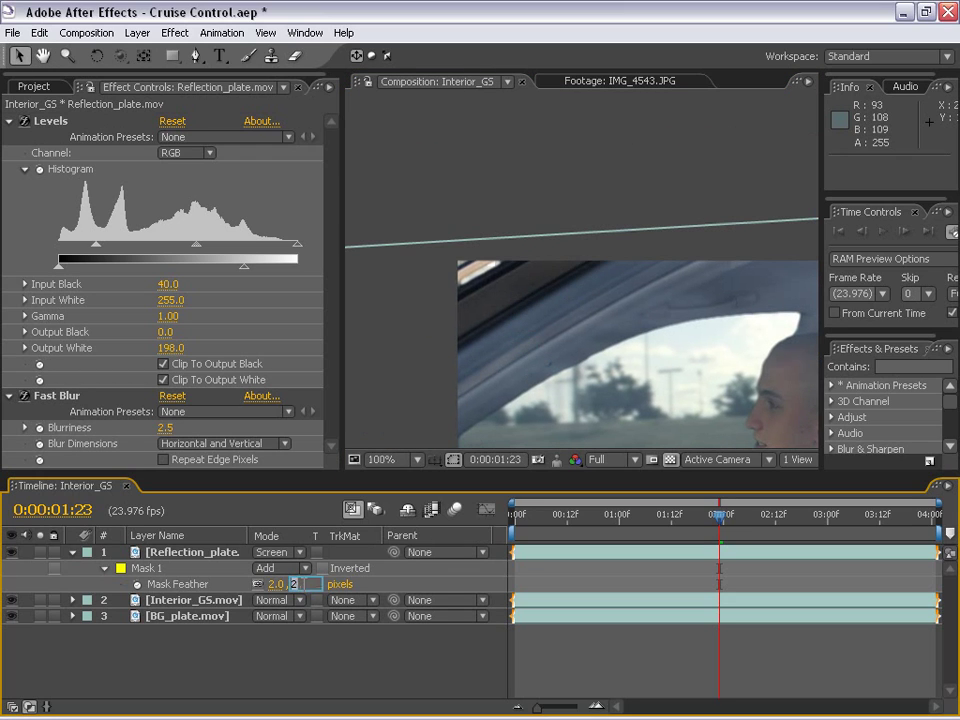
{"action": "type", "text": "1"}
{"action": "key", "text": "Return"}
{"action": "left_click", "coordinate": [654, 686]}
{"action": "key", "text": "v"}
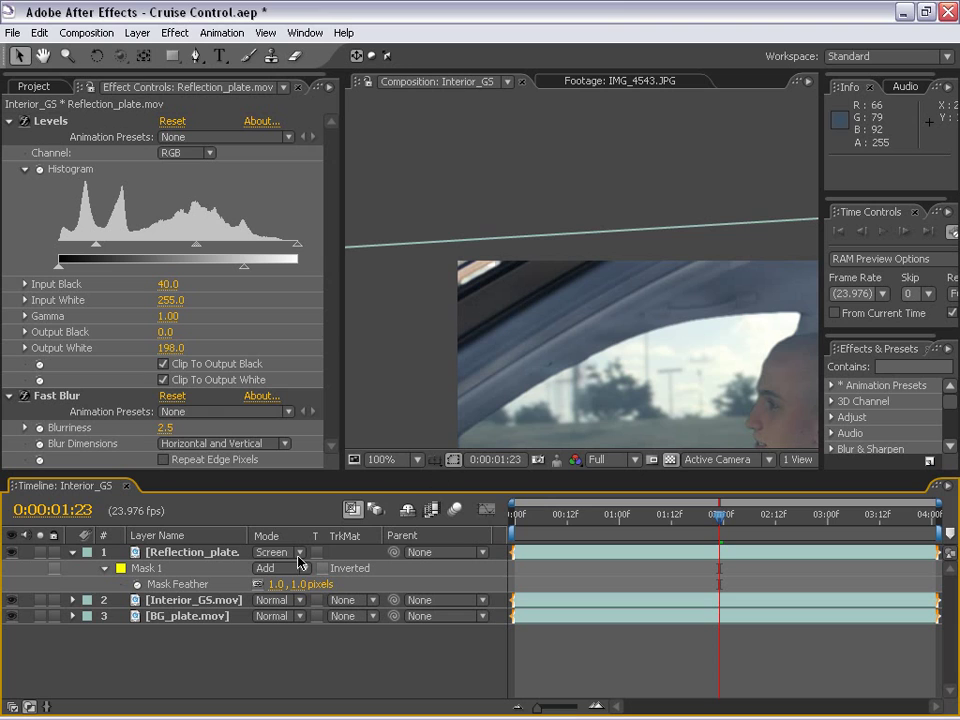
{"action": "scroll", "coordinate": [658, 364], "scroll_direction": "down", "scroll_amount": 2}
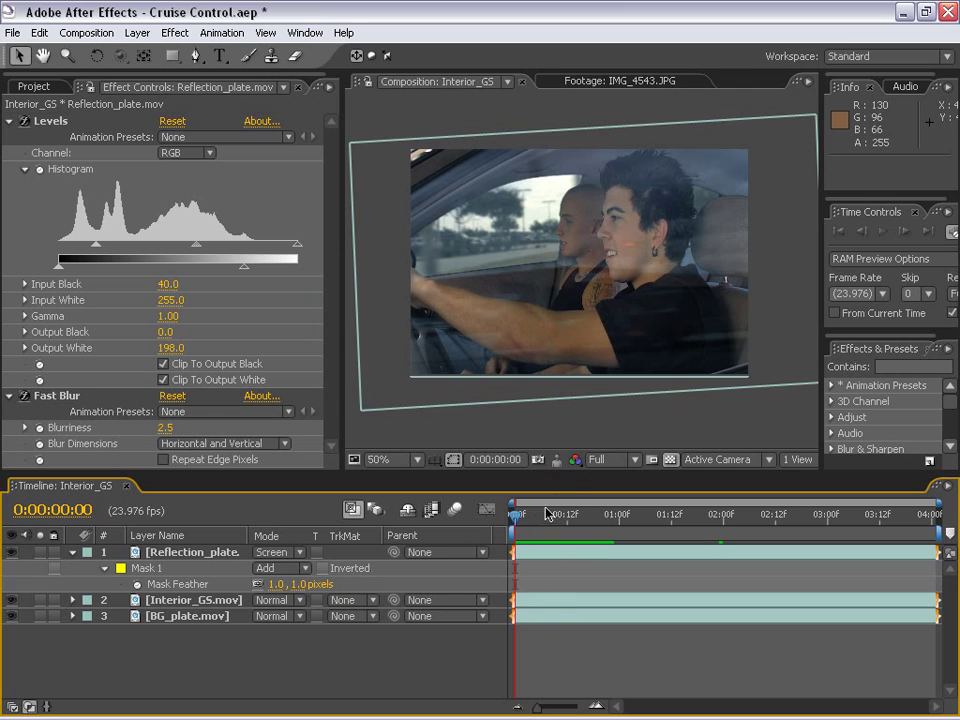
{"action": "left_click_drag", "start_coordinate": [547, 513], "coordinate": [505, 531]}
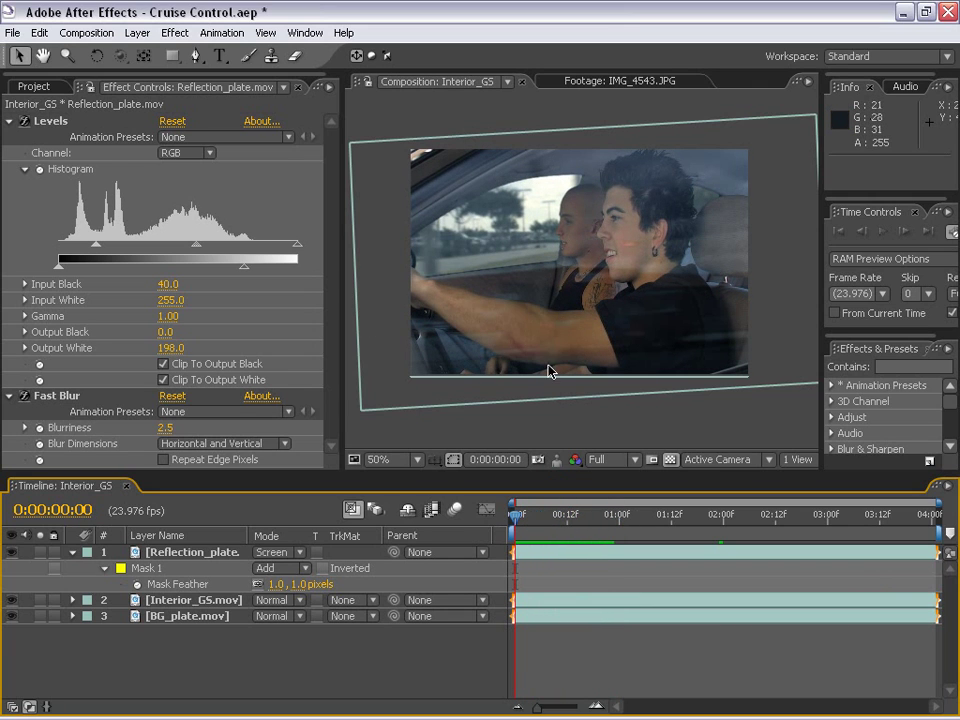
Step: Create a new solid layer in a dark, desaturated blue of about RGB 44, 50, 59
{"action": "left_click", "coordinate": [134, 32]}
{"action": "mouse_move", "coordinate": [268, 56]}
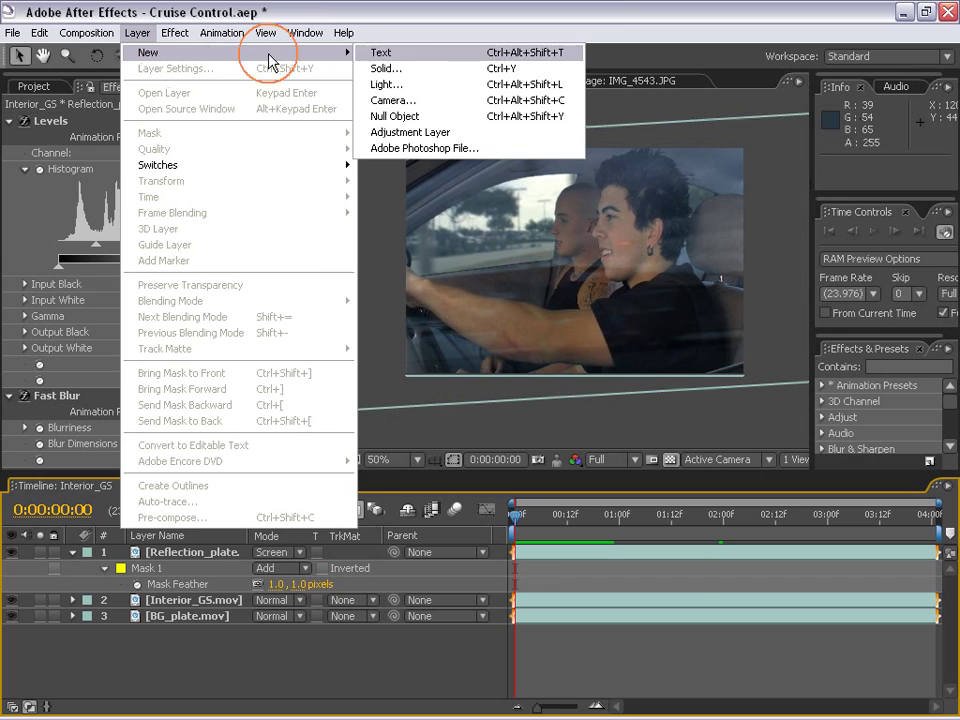
{"action": "left_click", "coordinate": [446, 68]}
{"action": "left_click", "coordinate": [427, 655]}
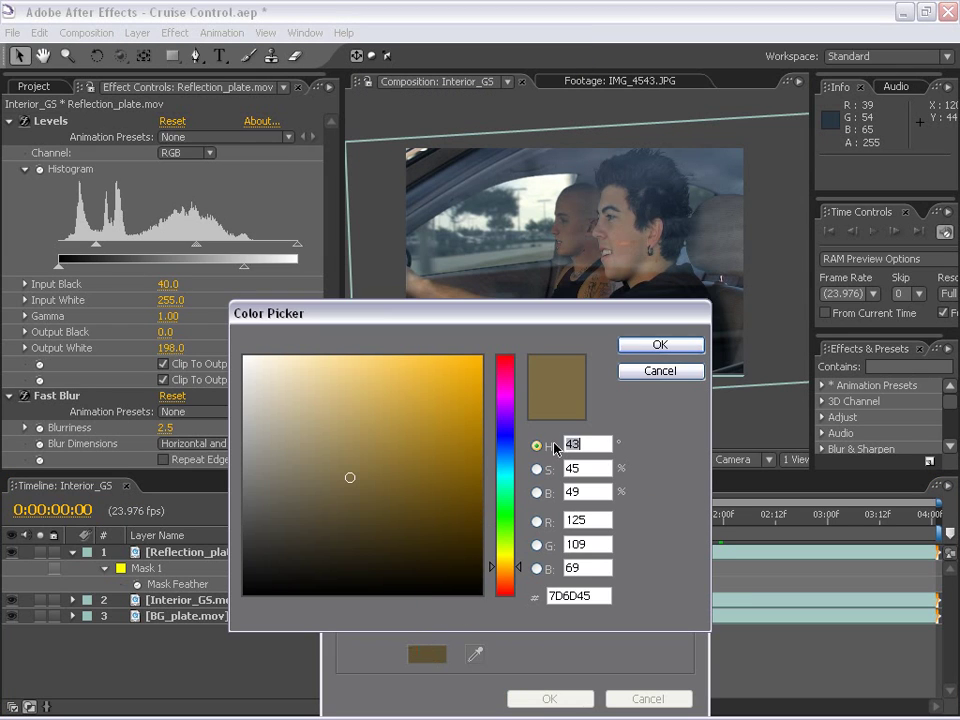
{"action": "left_click", "coordinate": [505, 444]}
{"action": "left_click", "coordinate": [505, 450]}
{"action": "left_click", "coordinate": [375, 499]}
{"action": "left_click", "coordinate": [310, 528]}
{"action": "left_click", "coordinate": [306, 540]}
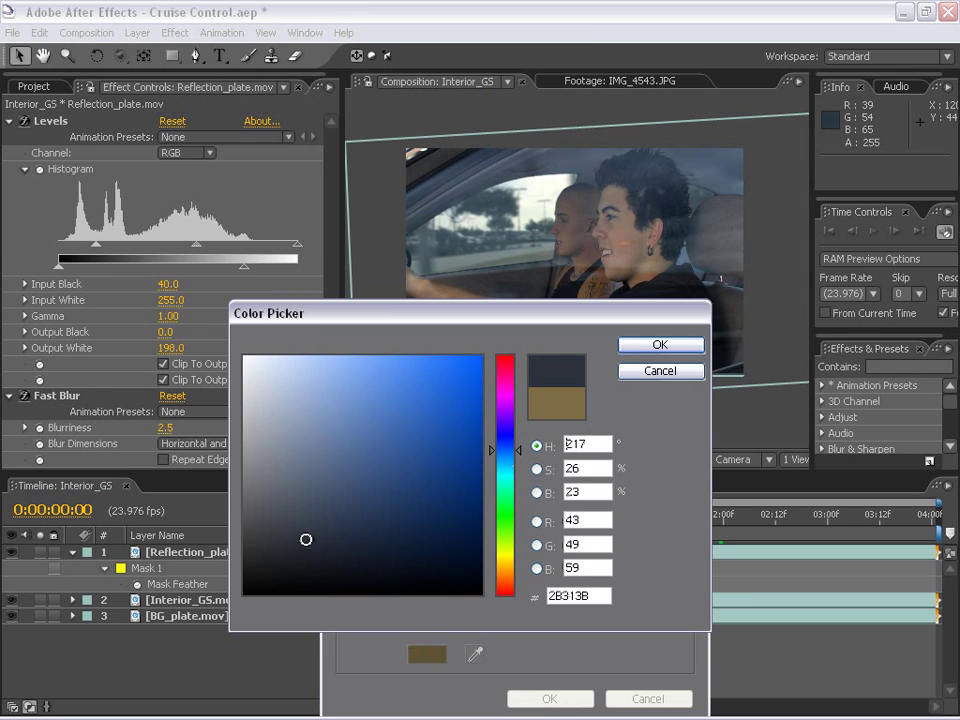
{"action": "left_click", "coordinate": [302, 538]}
{"action": "left_click", "coordinate": [660, 344]}
{"action": "left_click", "coordinate": [538, 697]}
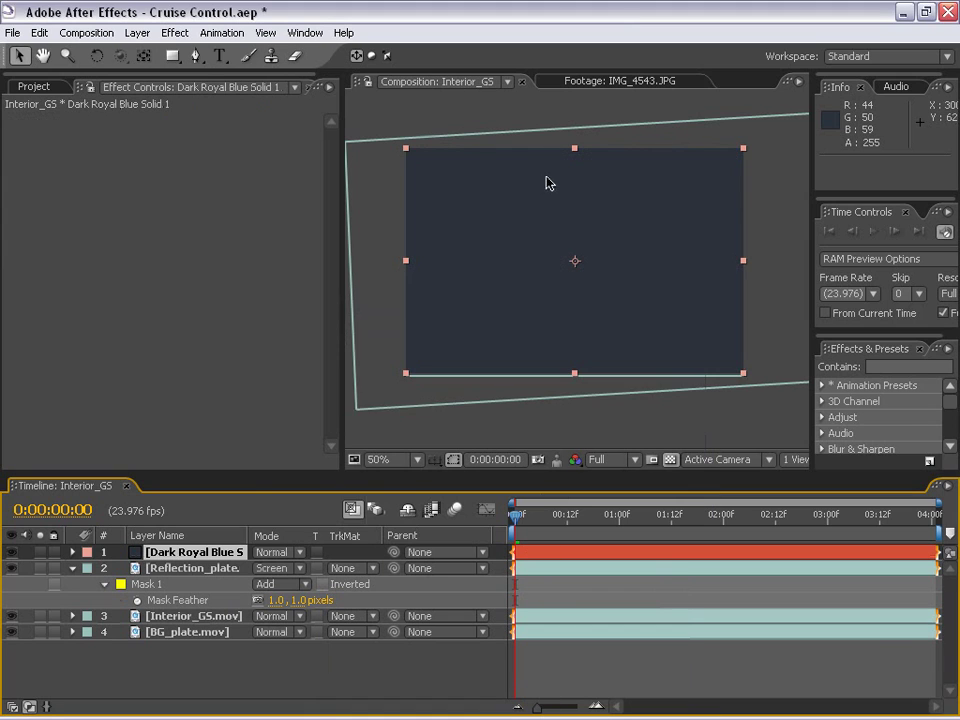
Step: Draw a tall rectangular mask on the blue solid covering the steering-wheel side of the frame past the driver's face
{"action": "key", "text": "comma"}
{"action": "left_click", "coordinate": [172, 57]}
{"action": "left_click_drag", "start_coordinate": [412, 145], "coordinate": [597, 427]}
Step: Feather the solid's mask by 438 pixels and set its mode to Subtract
{"action": "key", "text": "f"}
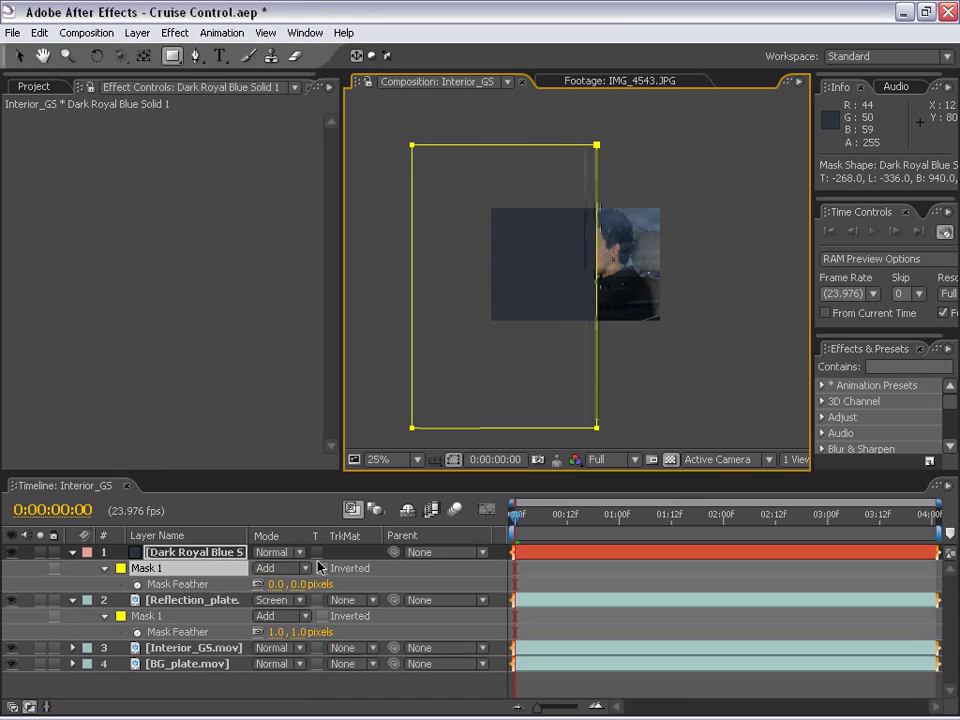
{"action": "left_click_drag", "start_coordinate": [299, 591], "coordinate": [696, 553]}
{"action": "left_click", "coordinate": [290, 568]}
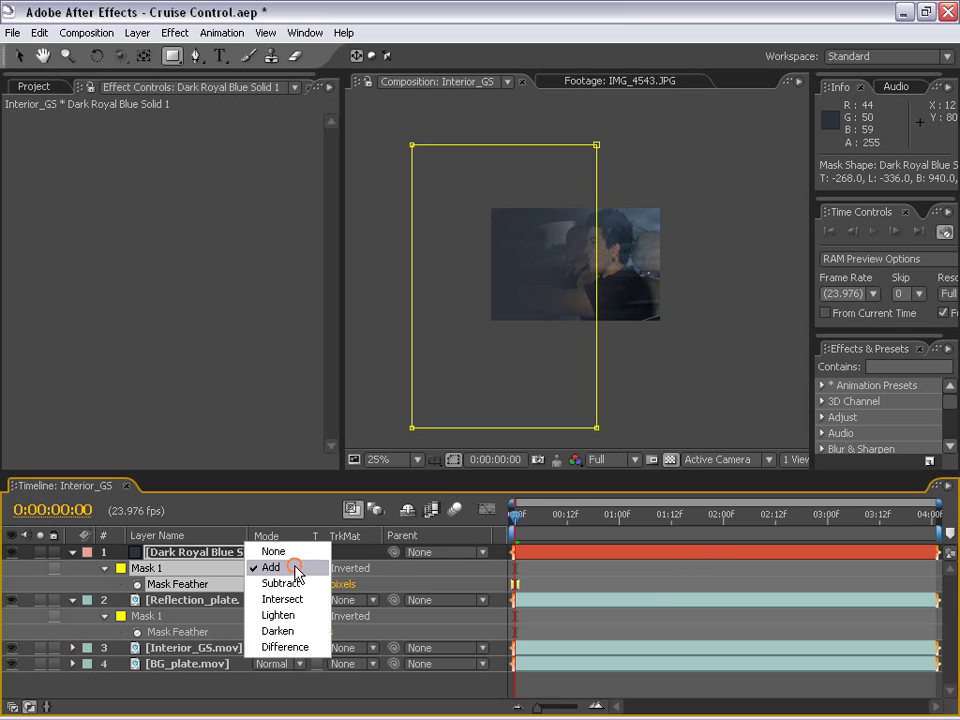
{"action": "left_click", "coordinate": [285, 584]}
{"action": "left_click", "coordinate": [558, 569]}
{"action": "key", "text": "v"}
{"action": "scroll", "coordinate": [626, 315], "scroll_direction": "up", "scroll_amount": 1}
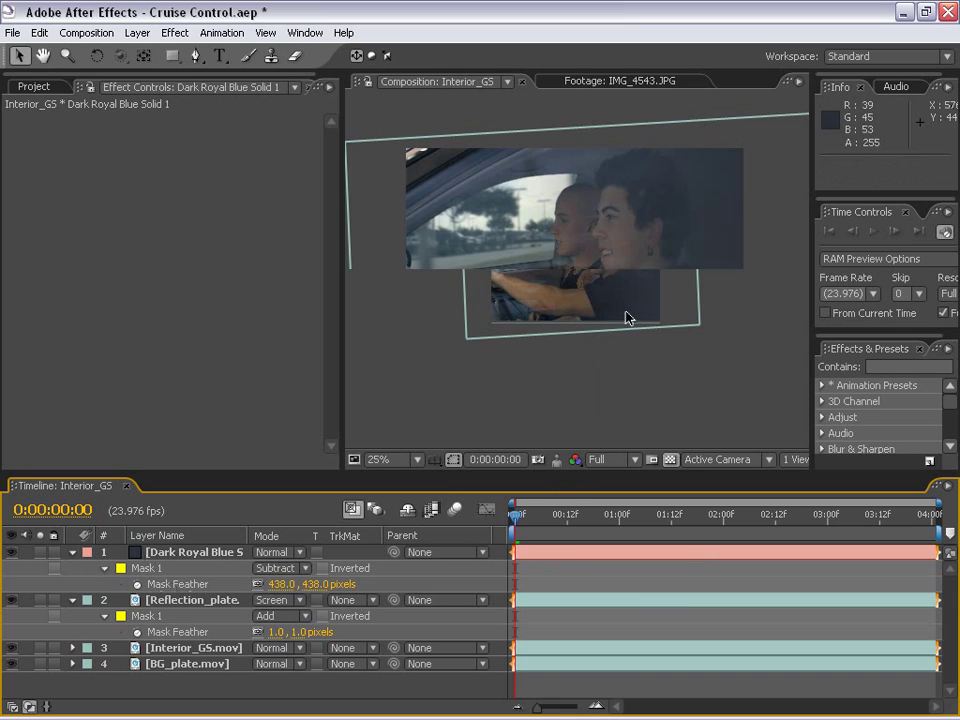
Step: Enlarge the blue solid to about 127% and place it at about 424, 178 to shade the headrest side
{"action": "scroll", "coordinate": [528, 369], "scroll_direction": "down", "scroll_amount": 1}
{"action": "left_click_drag", "start_coordinate": [556, 306], "coordinate": [590, 294]}
{"action": "scroll", "coordinate": [617, 297], "scroll_direction": "up", "scroll_amount": 1}
{"action": "left_click_drag", "start_coordinate": [784, 359], "coordinate": [696, 319]}
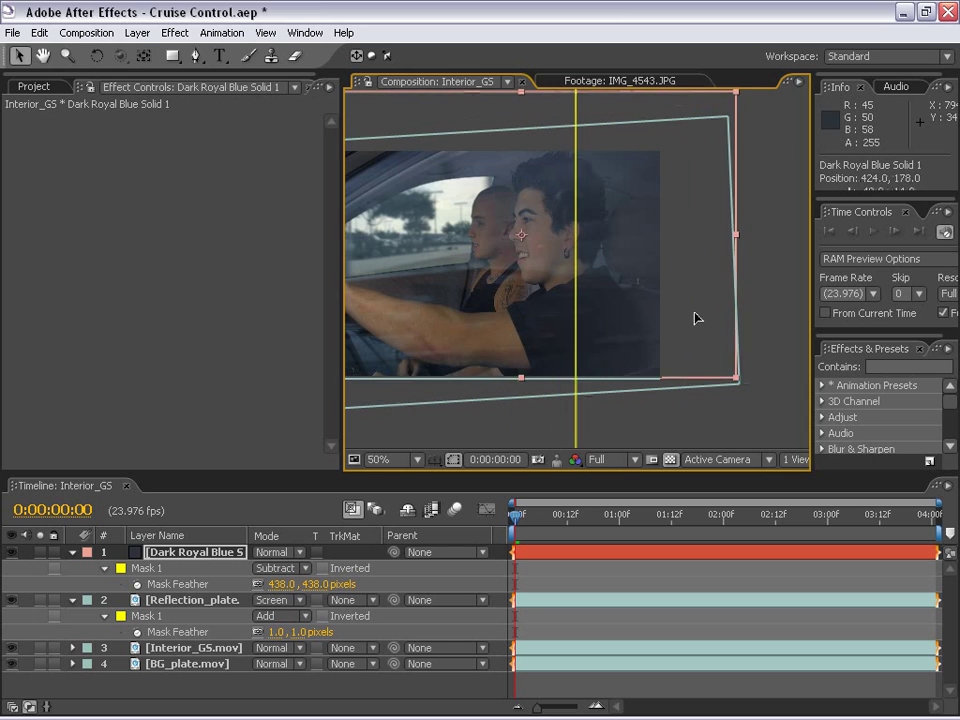
Step: Rotate the solid to about -17.6° and stretch its height to about 173%, repositioning it at 444, 252
{"action": "key", "text": "w"}
{"action": "left_click_drag", "start_coordinate": [696, 268], "coordinate": [641, 148]}
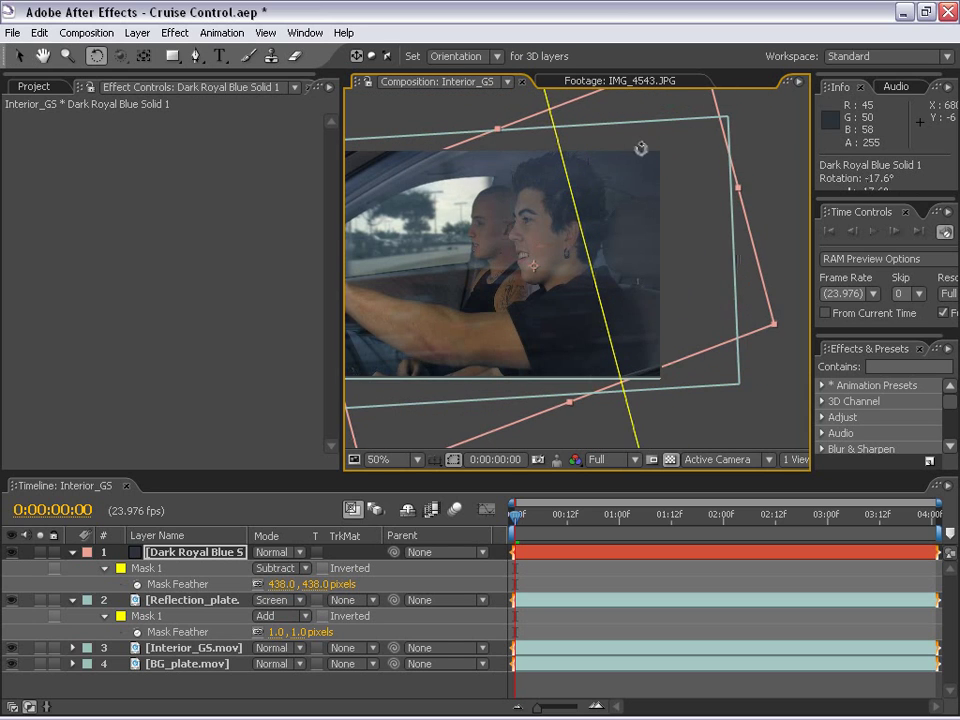
{"action": "key", "text": "v"}
{"action": "left_click_drag", "start_coordinate": [571, 406], "coordinate": [580, 440]}
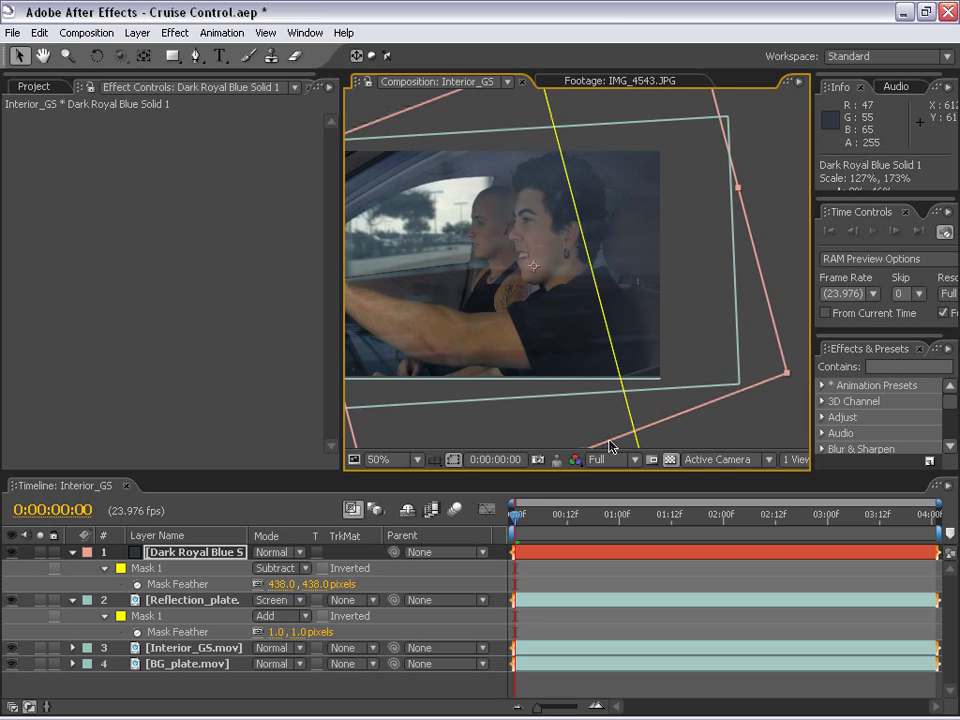
{"action": "mouse_move", "coordinate": [557, 293]}
{"action": "left_mouse_down"}
{"action": "mouse_move", "coordinate": [482, 199]}
{"action": "mouse_move", "coordinate": [500, 193]}
{"action": "mouse_move", "coordinate": [564, 296]}
{"action": "left_mouse_up"}
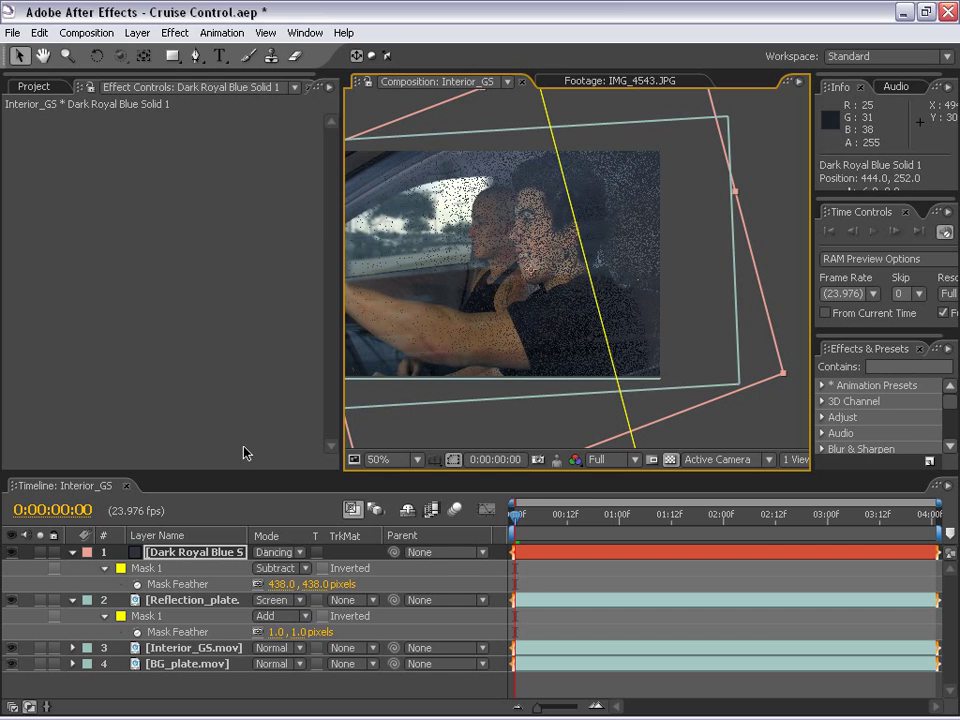
Step: Set the blue solid's blending mode to Multiply
{"action": "key", "text": "shift+equal"}
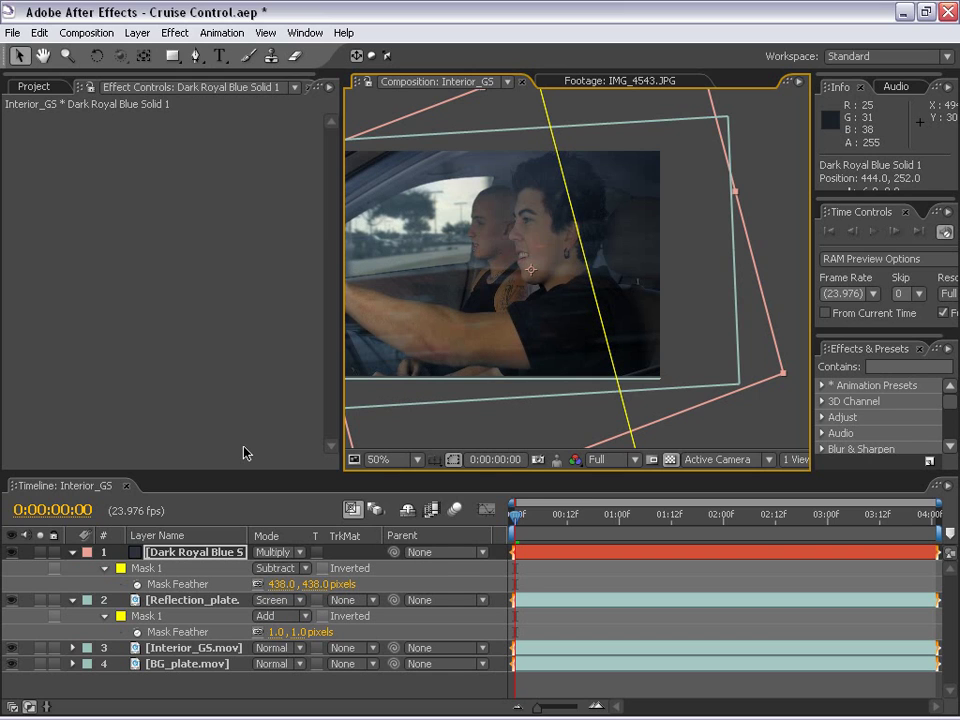
{"action": "left_click_drag", "start_coordinate": [538, 289], "coordinate": [485, 374]}
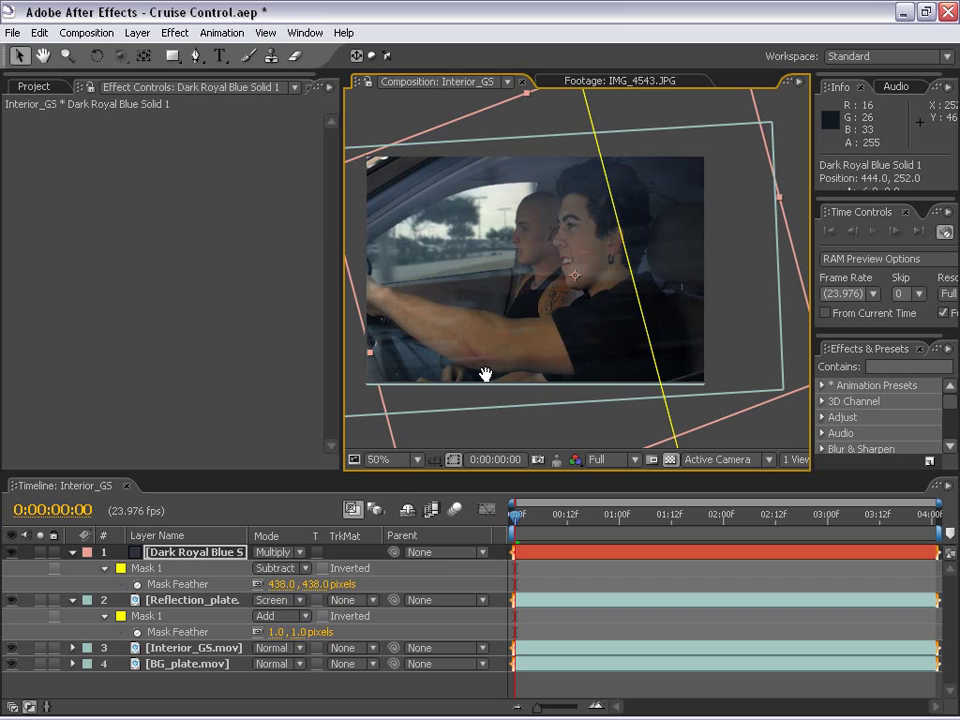
{"action": "left_click", "coordinate": [276, 552]}
{"action": "left_click", "coordinate": [281, 265]}
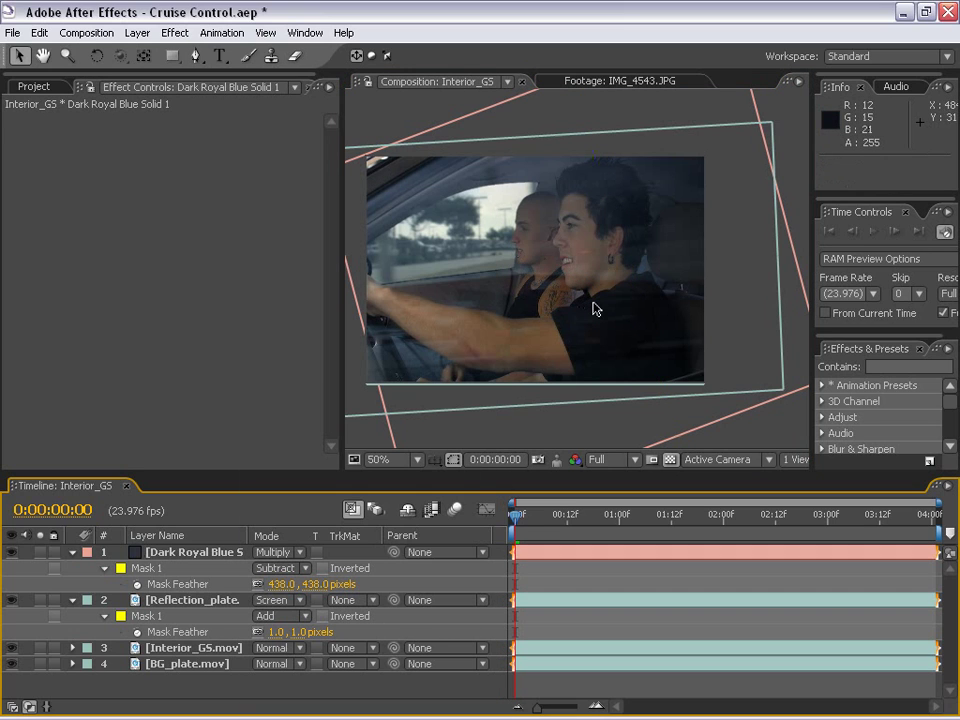
Step: Advance two frames and examine the shaded composite at 100% in an enlarged view
{"action": "key", "text": "comma"}
{"action": "key", "text": "period"}
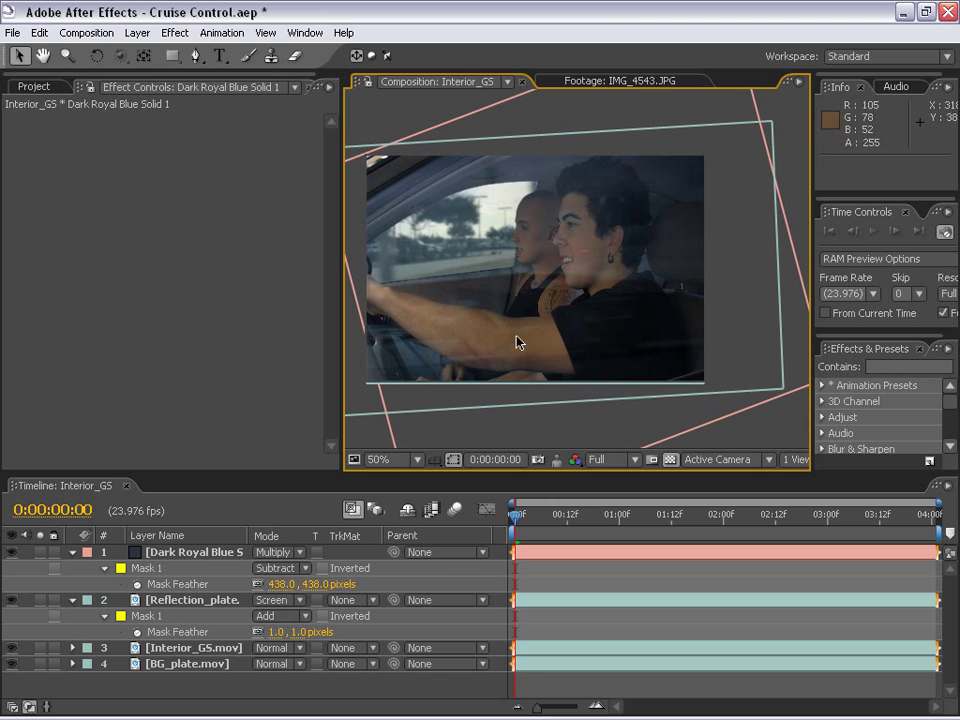
{"action": "key", "text": "period"}
{"action": "key", "text": "Page_Down"}
{"action": "key", "text": "Page_Down"}
{"action": "left_click", "coordinate": [545, 322]}
{"action": "key", "text": "grave"}
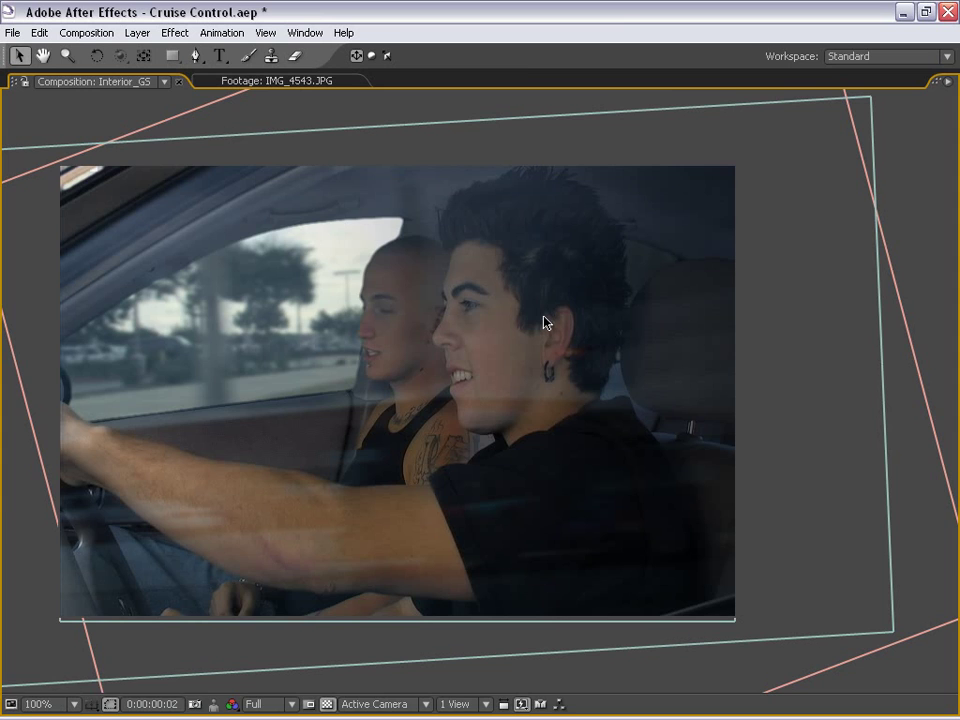
{"action": "key", "text": "grave"}
Step: Set the blue solid's opacity to 75%
{"action": "key", "text": "comma"}
{"action": "key", "text": "t"}
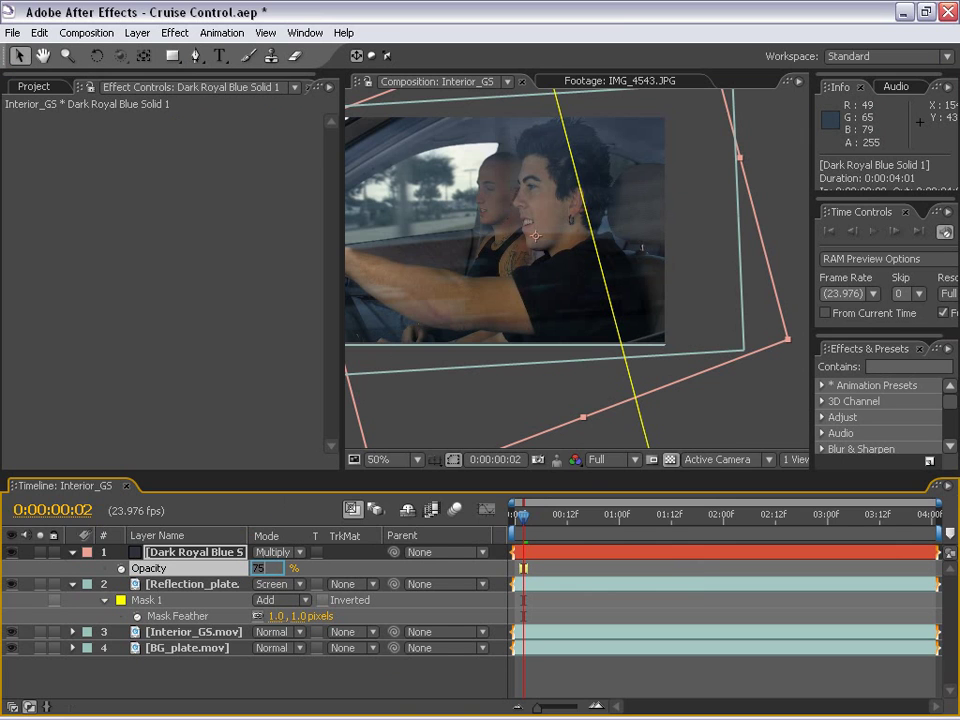
{"action": "key", "text": "Return"}
{"action": "key", "text": "comma"}
{"action": "key", "text": "space"}
{"action": "left_click_drag", "start_coordinate": [530, 289], "coordinate": [574, 321]}
{"action": "left_click", "coordinate": [740, 398]}
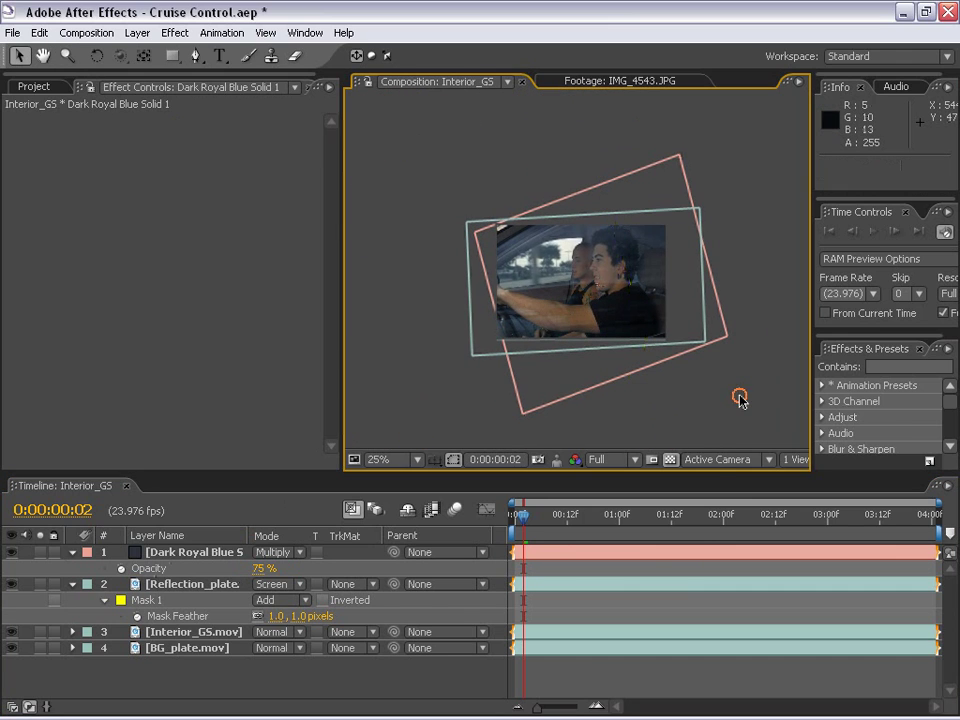
Step: Duplicate the blue solid and set the copy to 61% opacity, rotated to about -217° and shifted over the frame
{"action": "key", "text": "ctrl+d"}
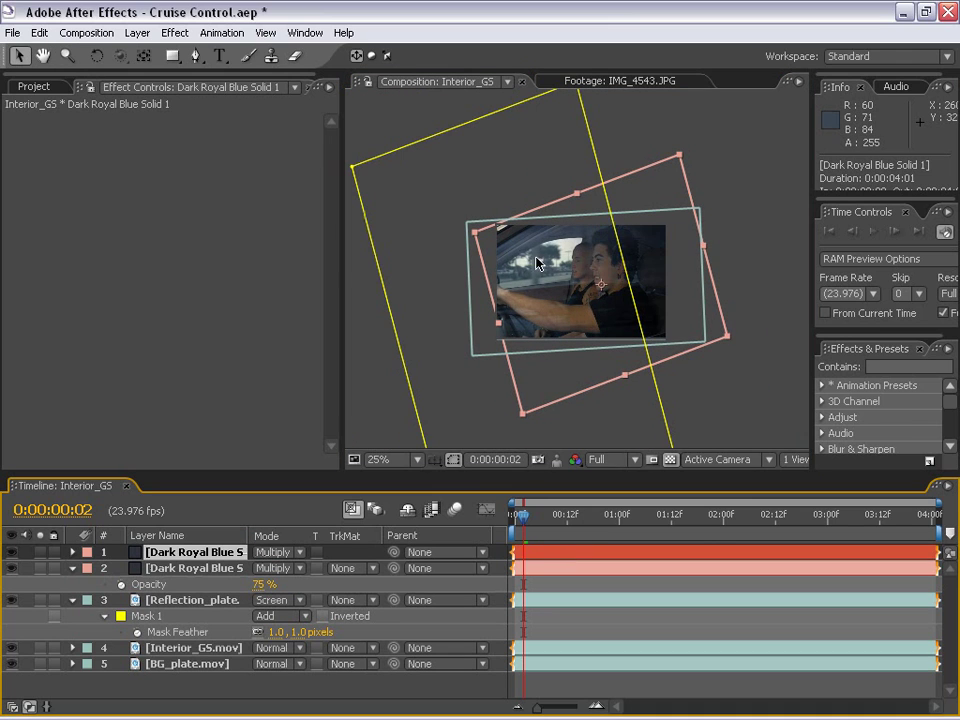
{"action": "key", "text": "w"}
{"action": "left_click_drag", "start_coordinate": [641, 189], "coordinate": [583, 409]}
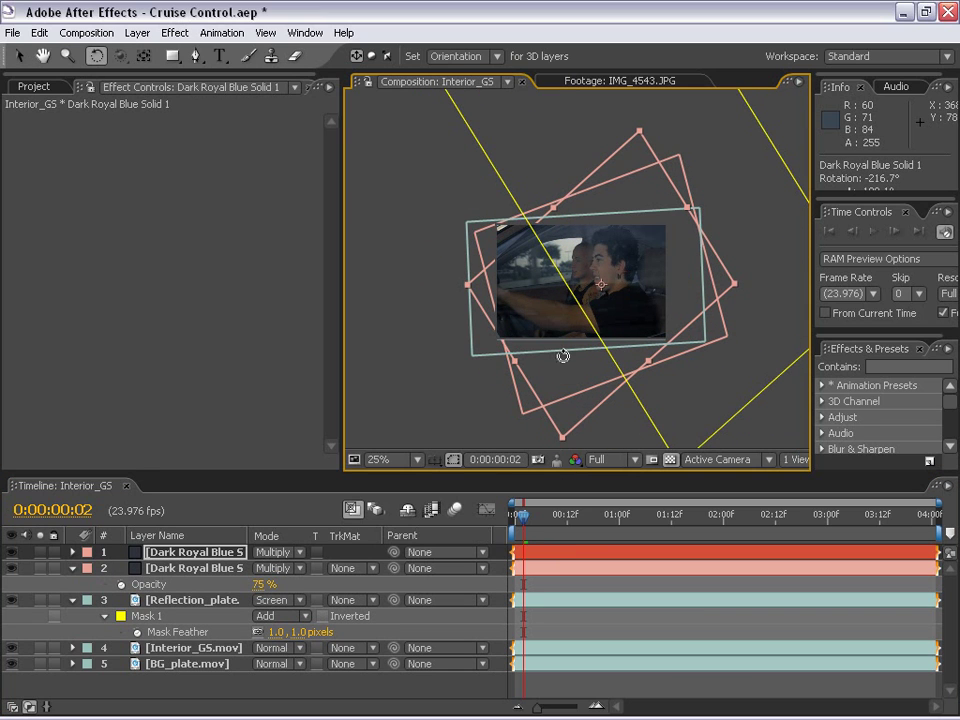
{"action": "key", "text": "v"}
{"action": "left_click_drag", "start_coordinate": [643, 302], "coordinate": [615, 294]}
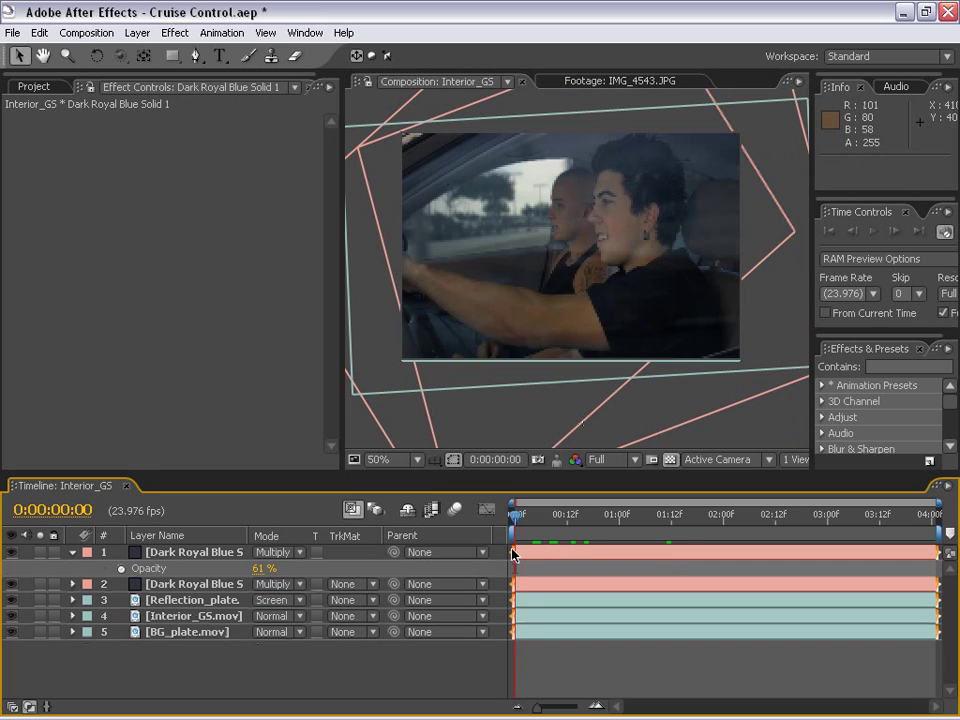
Step: Go to frame 1 and briefly hide the Interior_GS layer to examine the background behind it
{"action": "mouse_move", "coordinate": [515, 516]}
{"action": "left_mouse_down"}
{"action": "mouse_move", "coordinate": [782, 522]}
{"action": "mouse_move", "coordinate": [518, 520]}
{"action": "left_mouse_up"}
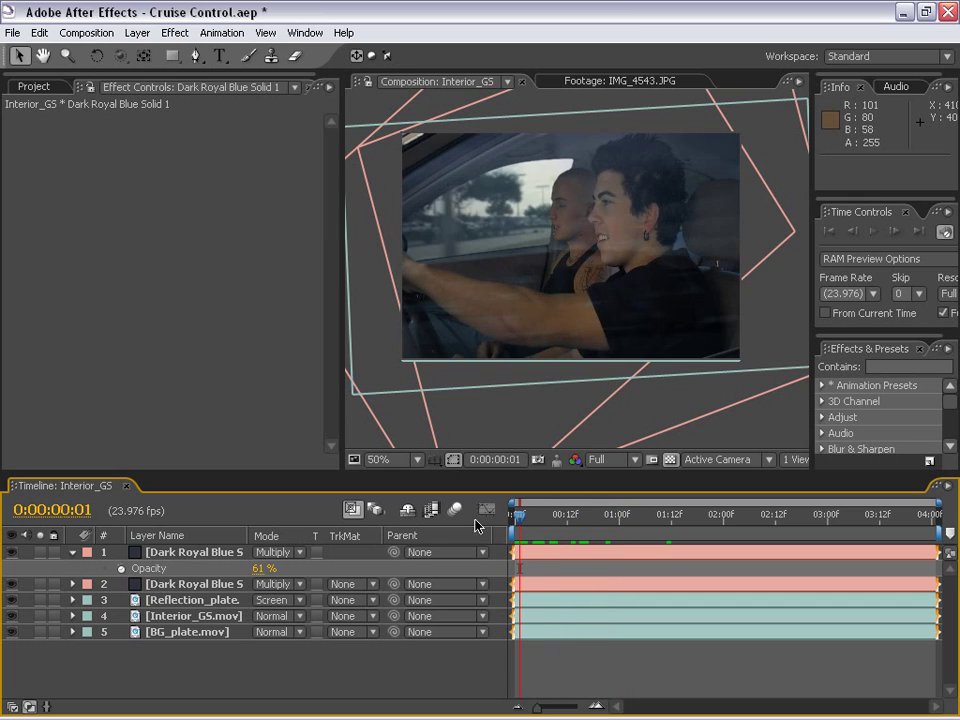
{"action": "left_click", "coordinate": [176, 620]}
{"action": "left_click", "coordinate": [11, 617]}
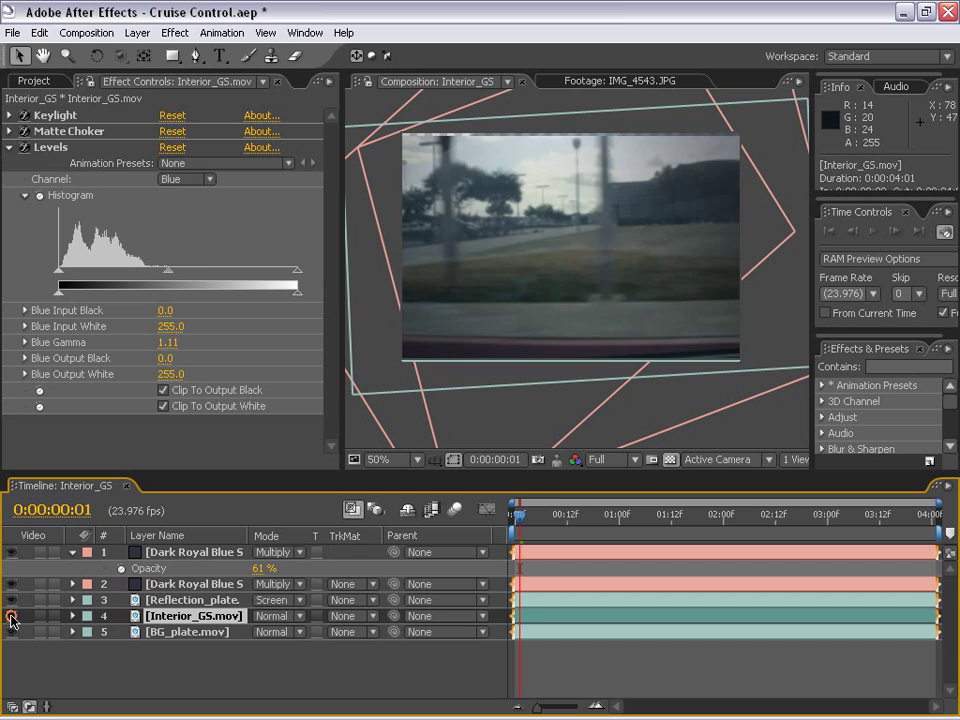
{"action": "left_click", "coordinate": [11, 617]}
Step: Duplicate the Reflection_plate layer and place the copy between Interior_GS and BG_plate
{"action": "left_click", "coordinate": [172, 603]}
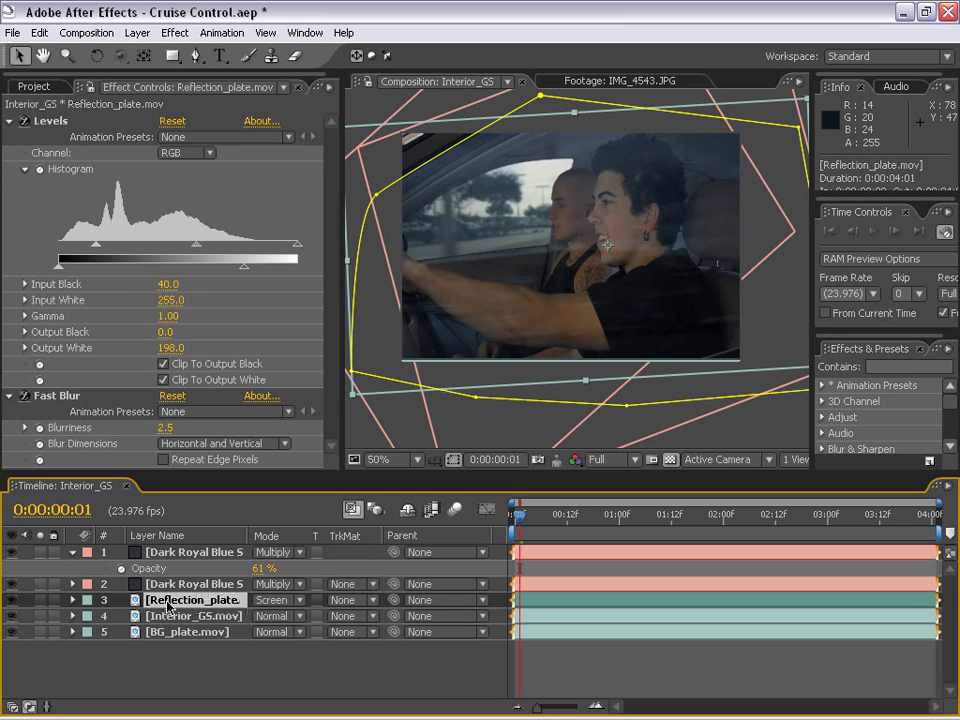
{"action": "key", "text": "ctrl+d"}
{"action": "left_click_drag", "start_coordinate": [168, 616], "coordinate": [172, 648]}
Step: Briefly solo the Interior_GS layer to inspect the keyed interior by itself
{"action": "left_click", "coordinate": [190, 616]}
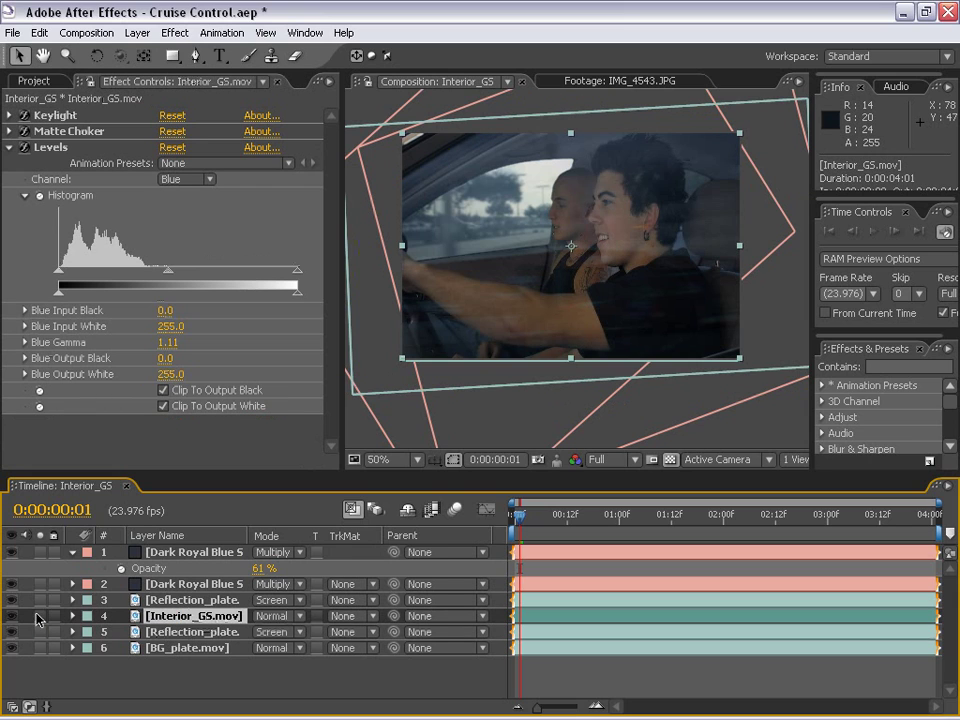
{"action": "left_click", "coordinate": [35, 617]}
{"action": "left_click", "coordinate": [37, 617]}
Step: Shrink the lower Reflection_plate copy to cover the far side window, positioning it at about 266, 206
{"action": "left_click", "coordinate": [185, 636]}
{"action": "key", "text": "comma"}
{"action": "key", "text": "comma"}
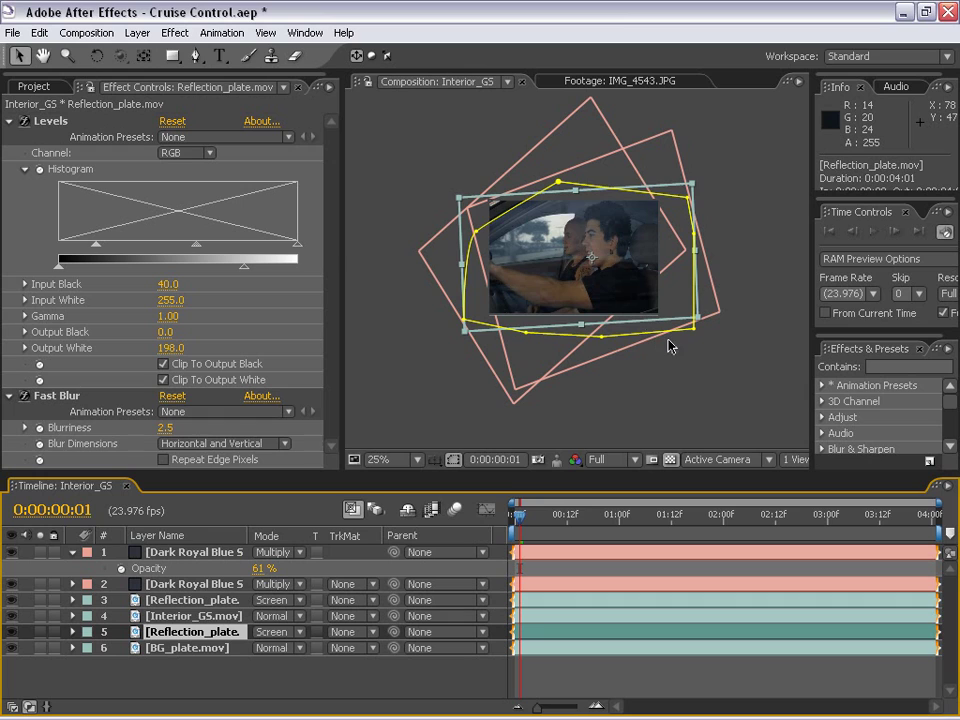
{"action": "left_click", "coordinate": [450, 456]}
{"action": "key", "text": "period"}
{"action": "key", "text": "period"}
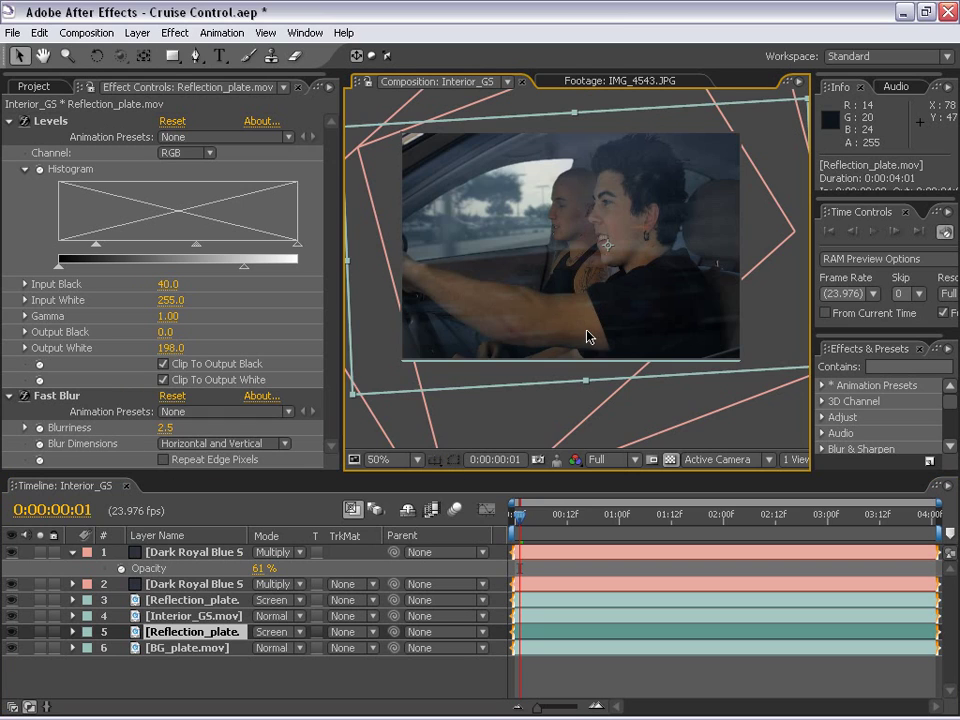
{"action": "key", "text": "comma"}
{"action": "key", "text": "comma"}
{"action": "left_click_drag", "start_coordinate": [697, 318], "coordinate": [570, 276]}
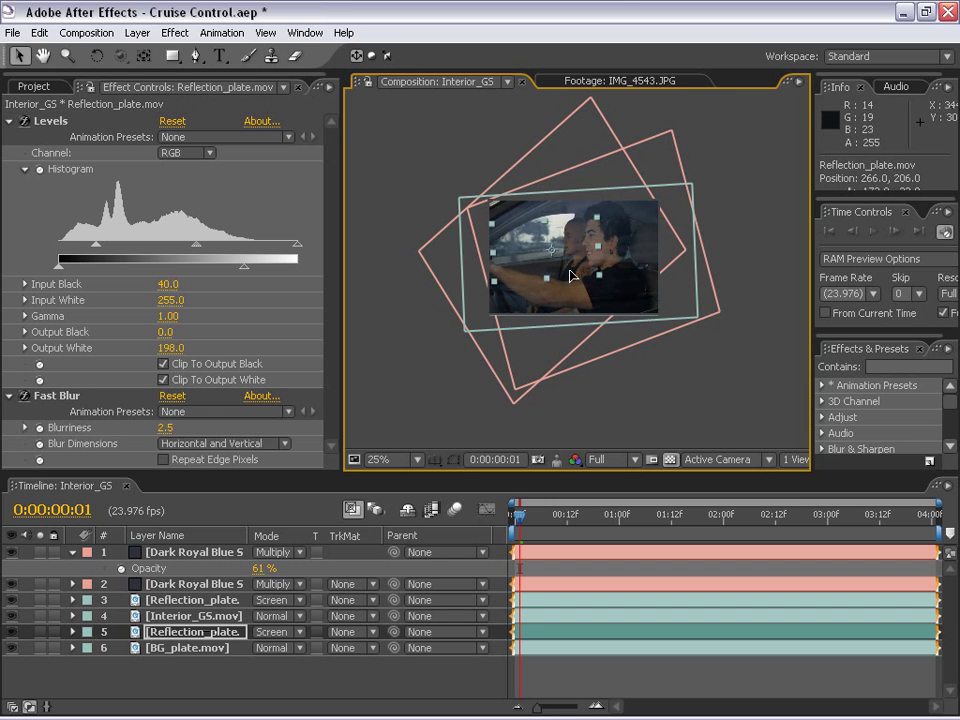
Step: Rotate the lower reflection copy to about -2.6° and enlarge it slightly, repositioning it at about 234, 164
{"action": "key", "text": "period"}
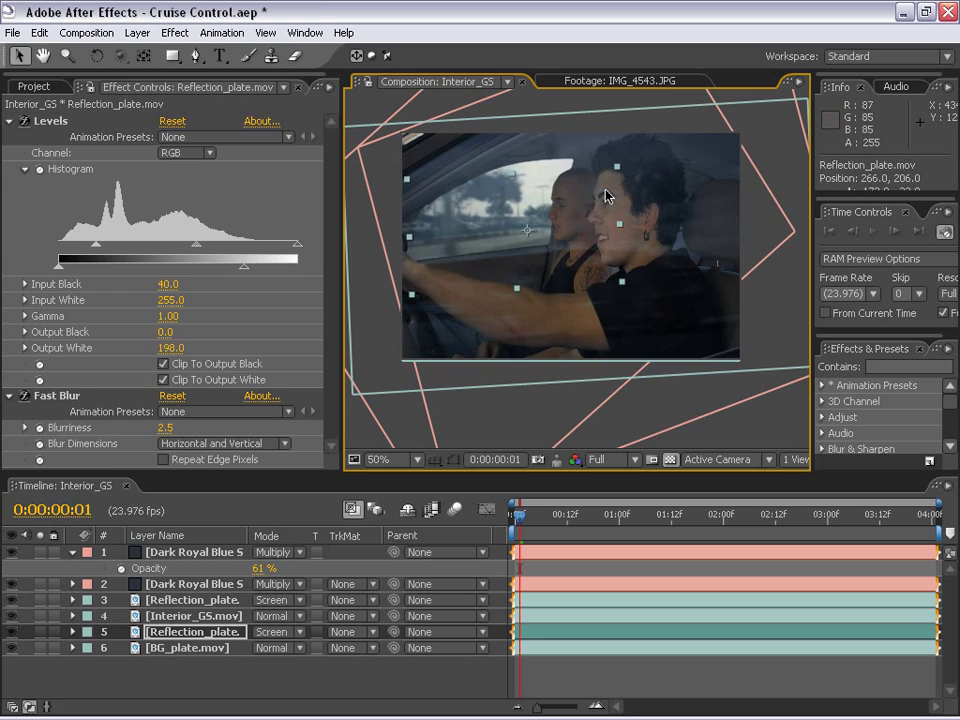
{"action": "key", "text": "w"}
{"action": "left_click_drag", "start_coordinate": [589, 180], "coordinate": [565, 188]}
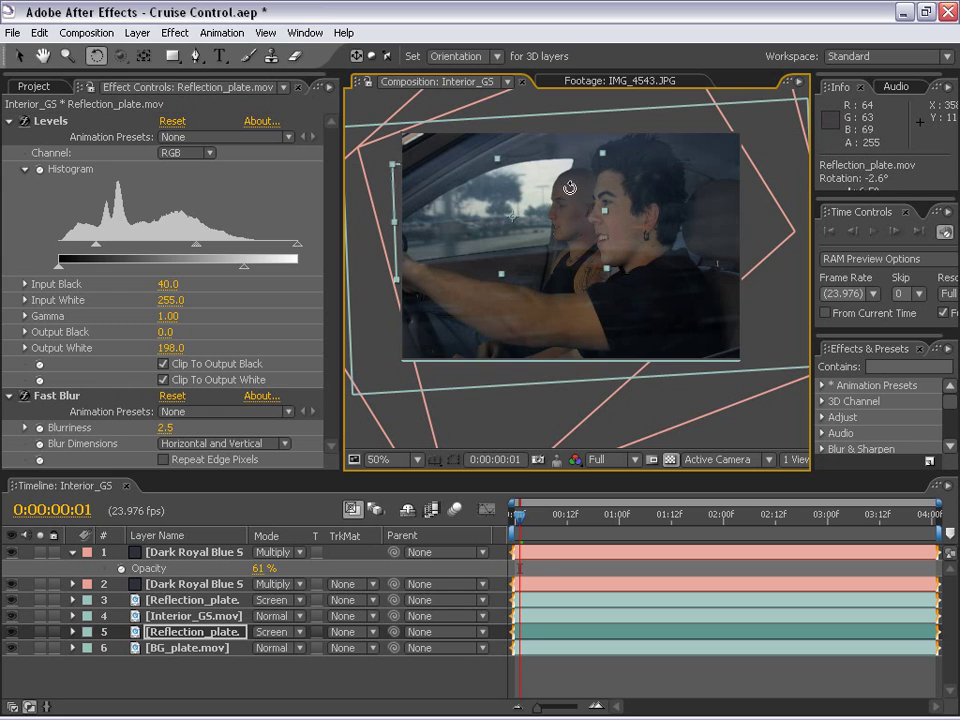
{"action": "key", "text": "v"}
{"action": "left_click_drag", "start_coordinate": [607, 272], "coordinate": [577, 248]}
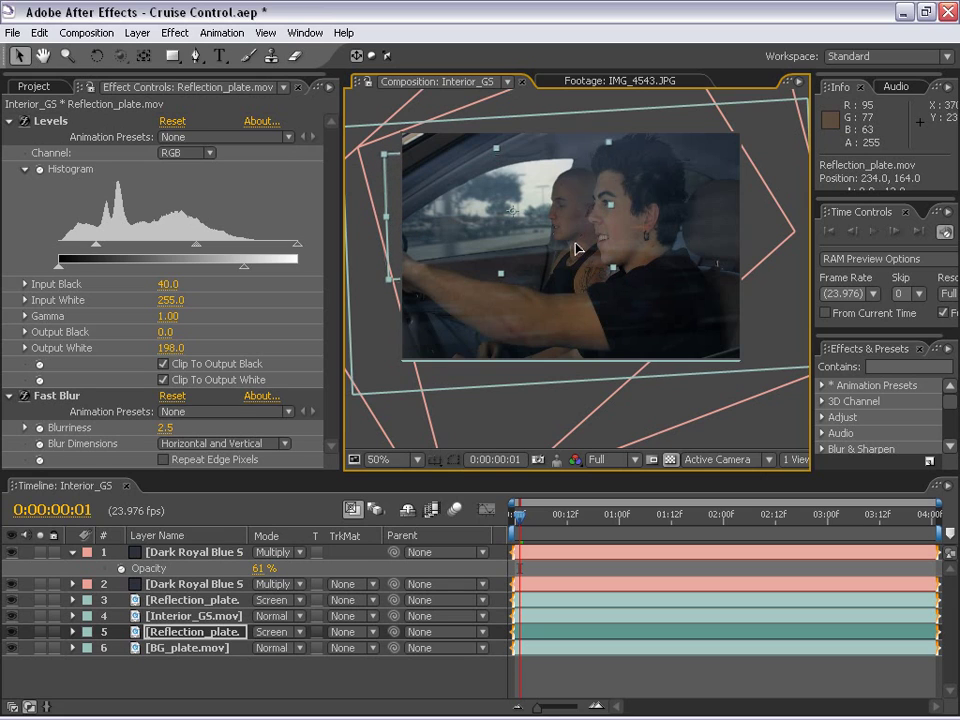
Step: Set the lower reflection copy's opacity to 79%
{"action": "key", "text": "t"}
{"action": "left_click_drag", "start_coordinate": [256, 648], "coordinate": [273, 647]}
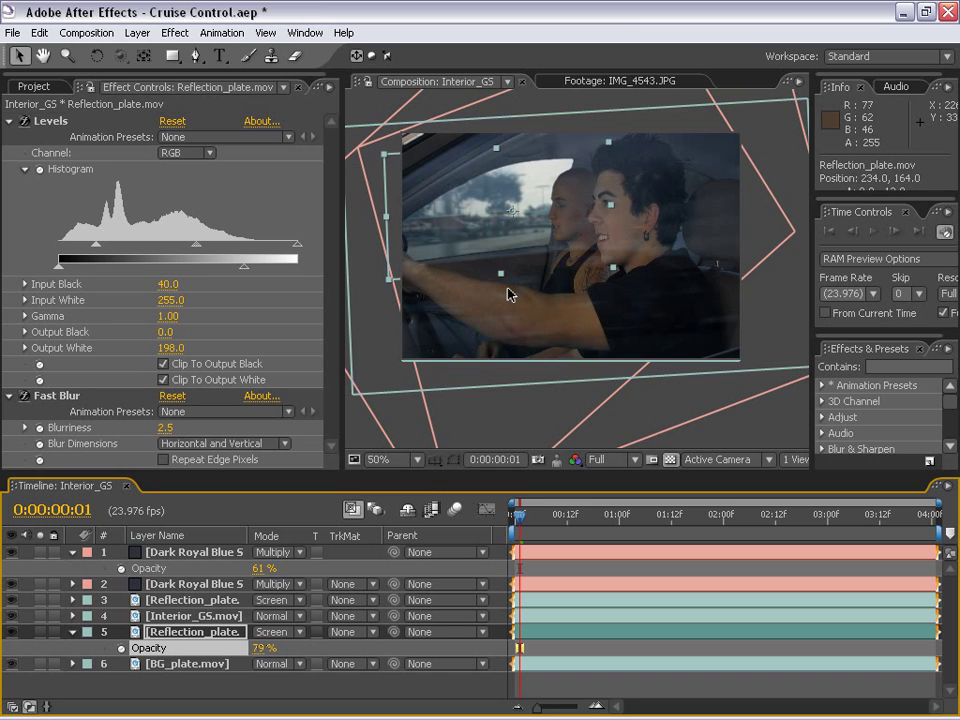
{"action": "left_click", "coordinate": [464, 459]}
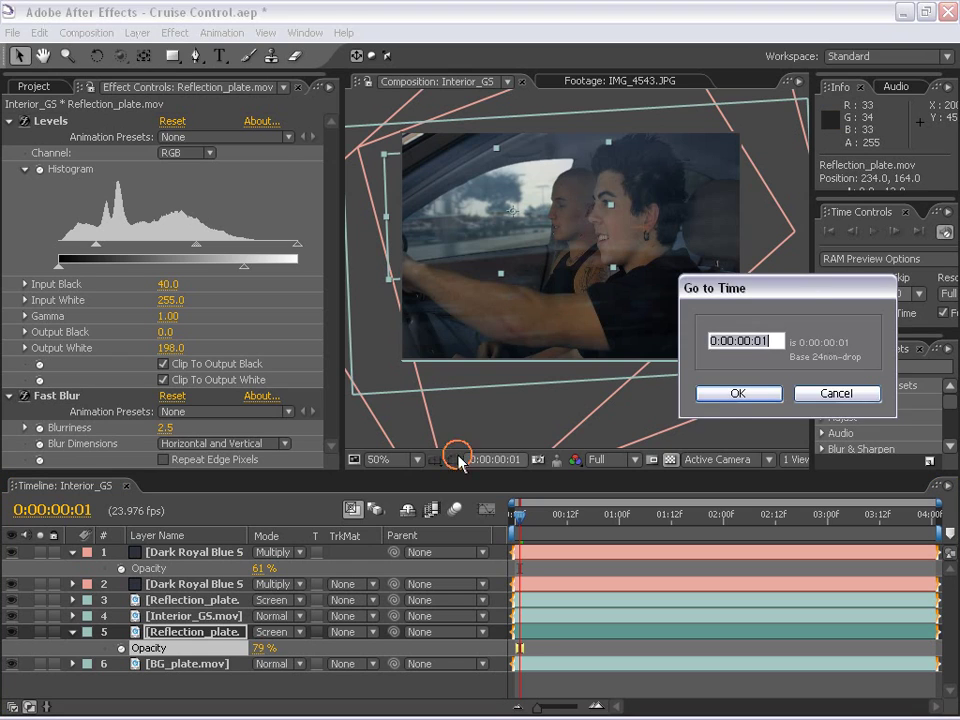
{"action": "left_click", "coordinate": [843, 394]}
Step: Deselect the reflection copy and play a RAM preview of the composite
{"action": "left_click", "coordinate": [531, 597]}
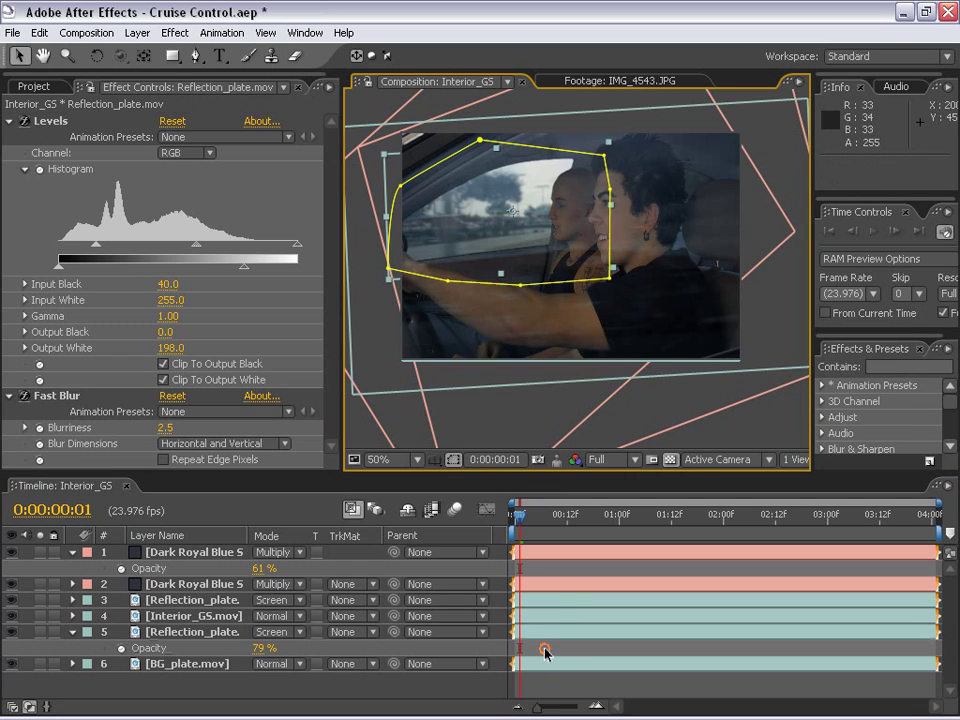
{"action": "left_click", "coordinate": [547, 650]}
{"action": "key", "text": "KP_0"}
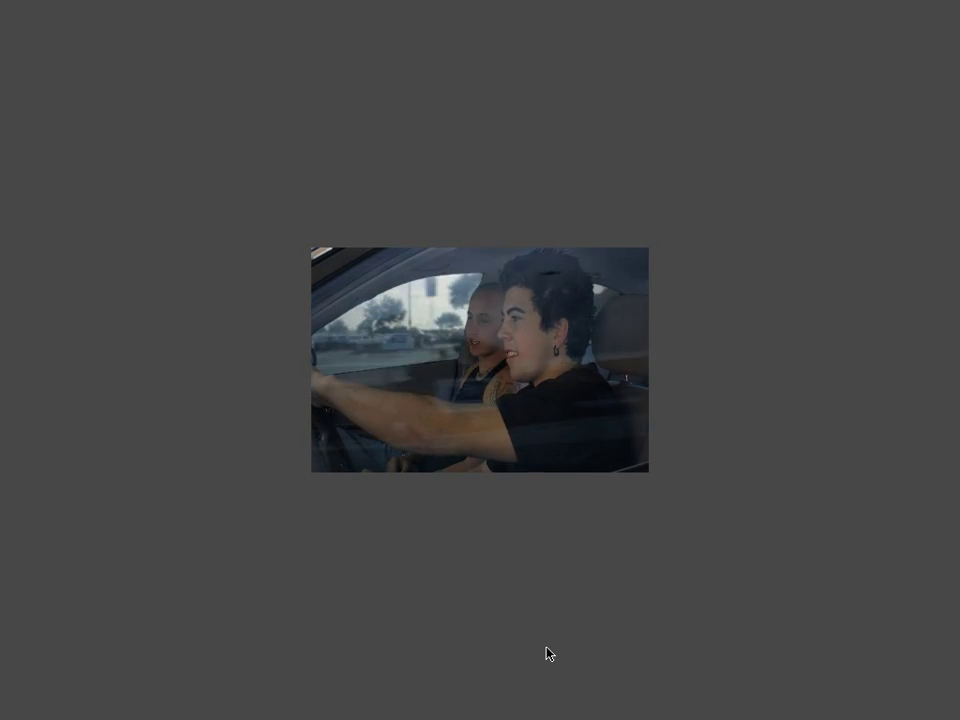
{"action": "key", "text": "space"}
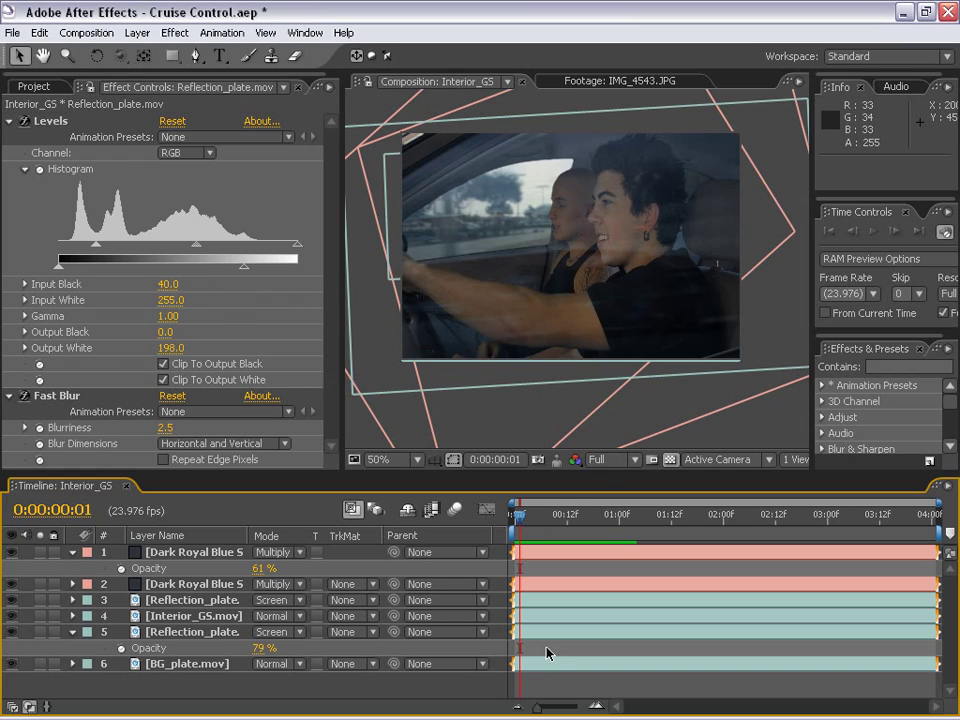
Step: Go to 0:00:00:23 and rotate the upper Reflection_plate layer to about -6.3°
{"action": "left_click", "coordinate": [193, 602]}
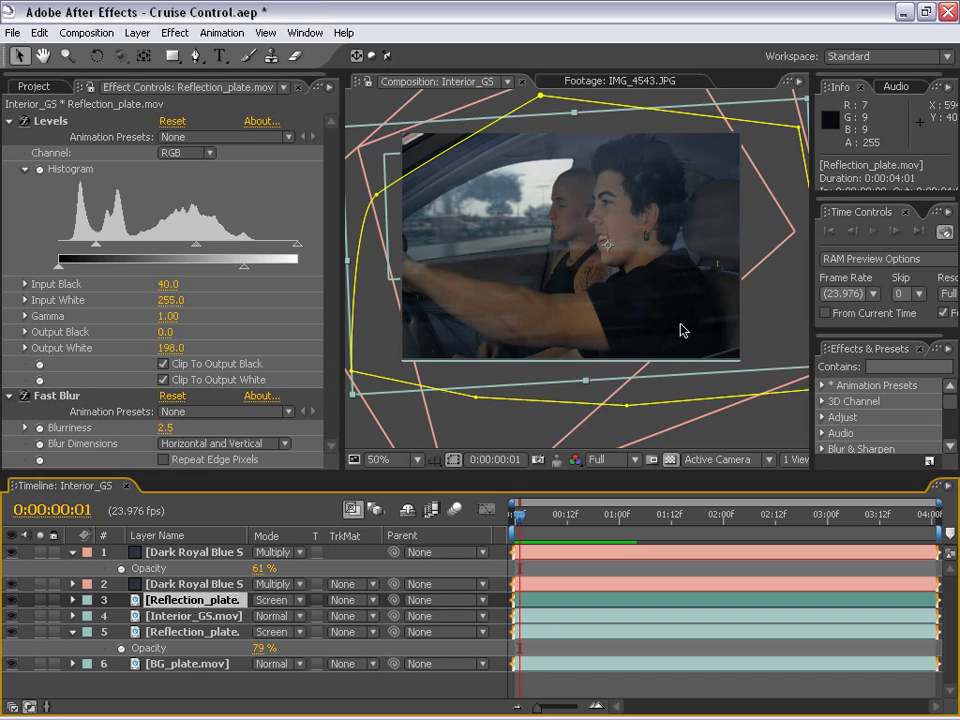
{"action": "left_click_drag", "start_coordinate": [587, 516], "coordinate": [613, 516]}
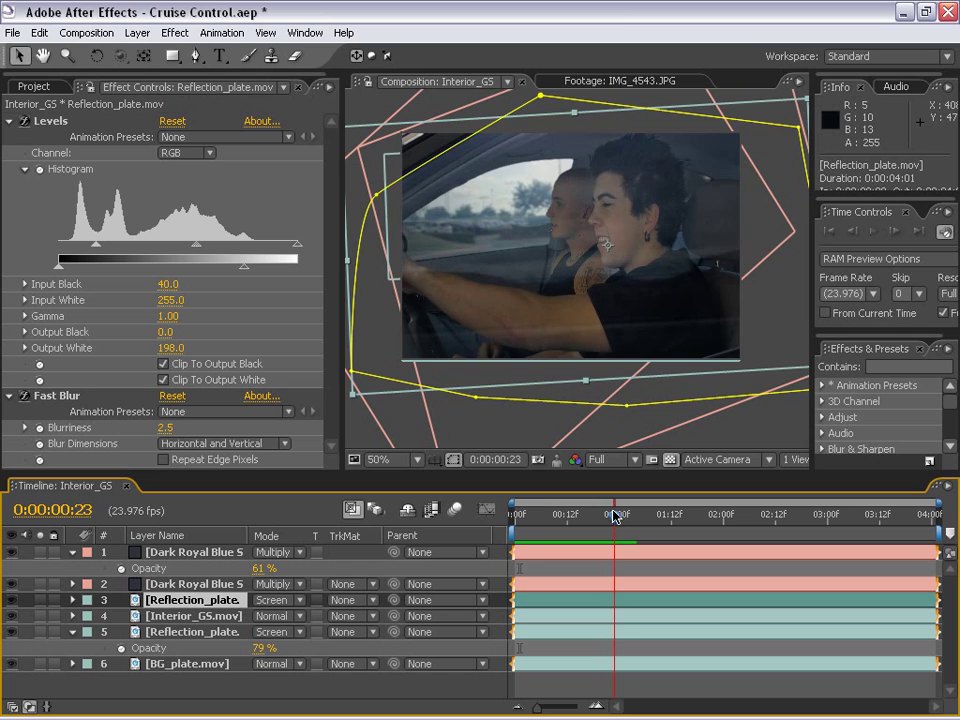
{"action": "key", "text": "h"}
{"action": "left_click_drag", "start_coordinate": [570, 350], "coordinate": [663, 270]}
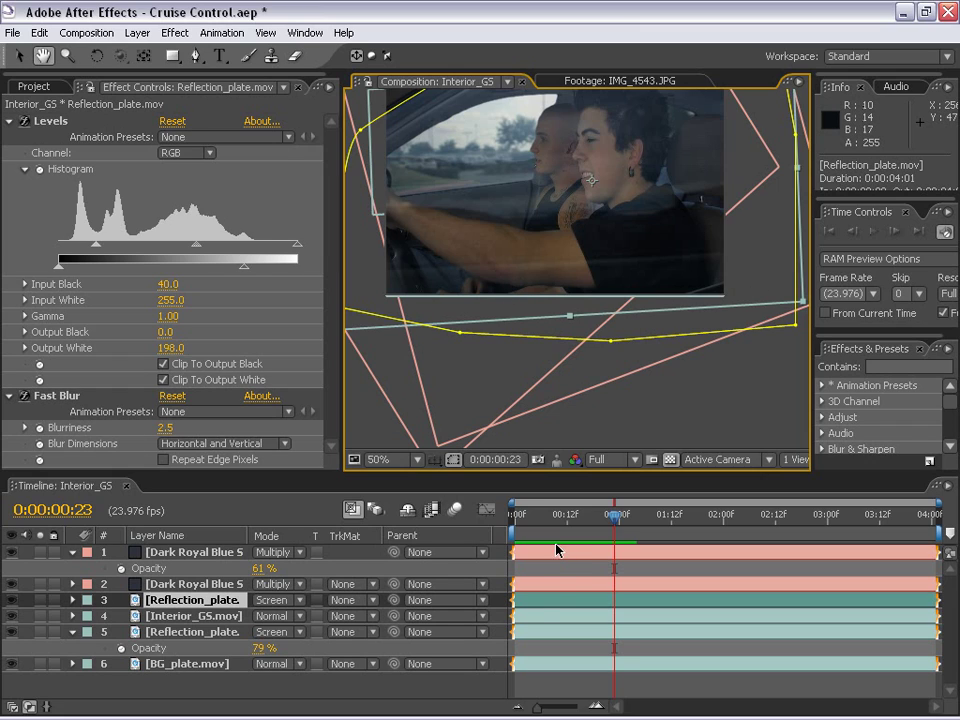
{"action": "left_click", "coordinate": [537, 604]}
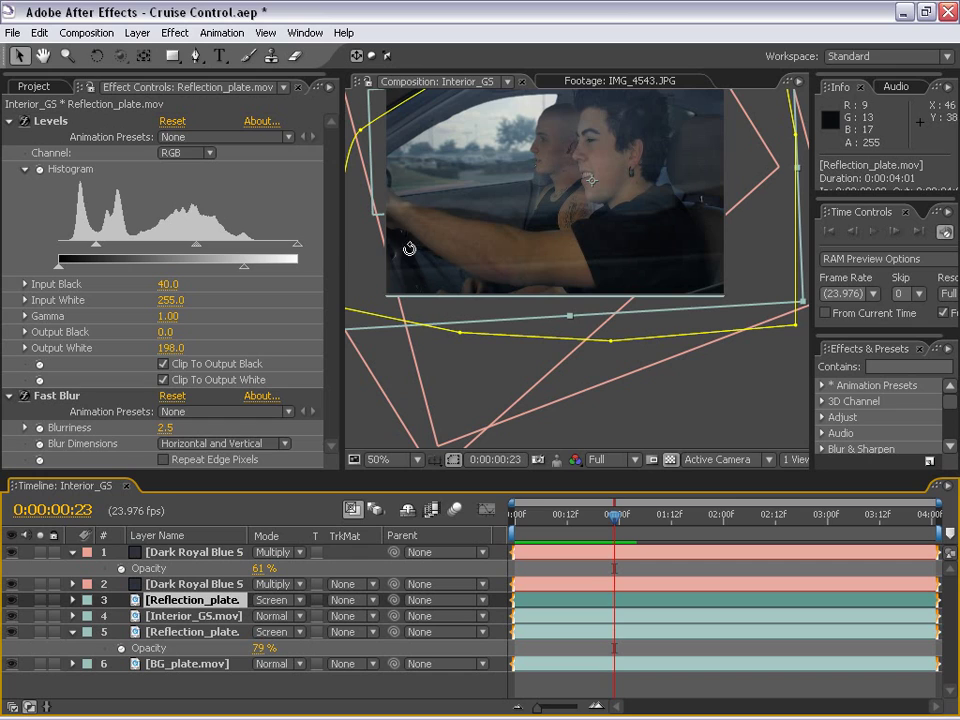
{"action": "key", "text": "w"}
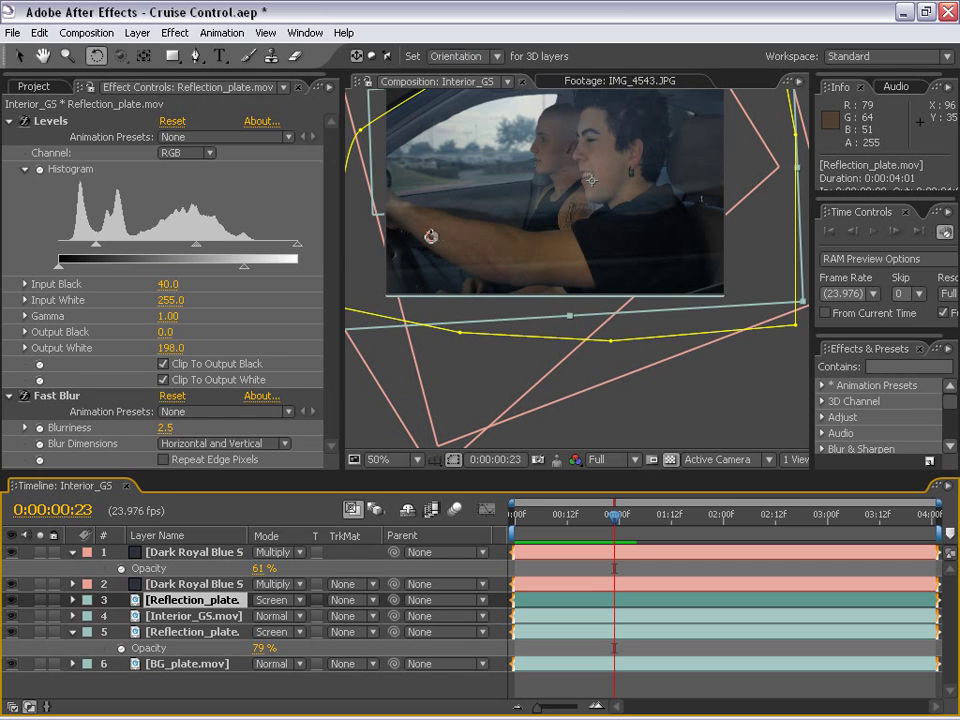
{"action": "mouse_move", "coordinate": [431, 236]}
{"action": "left_mouse_down"}
{"action": "mouse_move", "coordinate": [436, 255]}
{"action": "mouse_move", "coordinate": [430, 249]}
{"action": "left_mouse_up"}
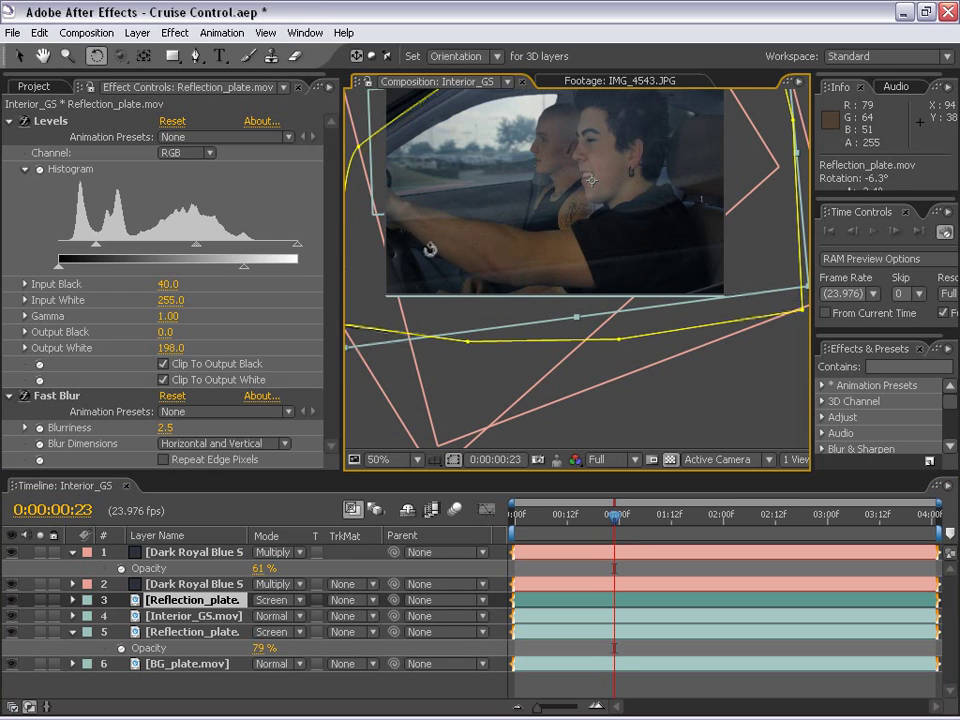
Step: Apply Corner Pin to the upper reflection, pulling its lower-left pin to about -6, 536 and upper-left pin to about -36, -84
{"action": "left_click", "coordinate": [168, 36]}
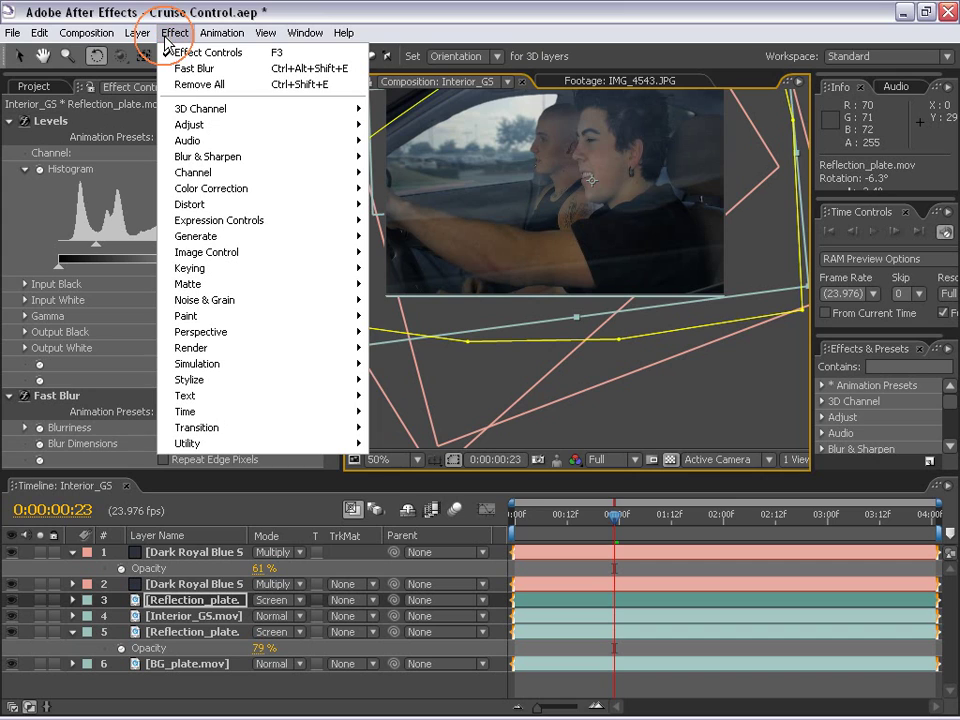
{"action": "mouse_move", "coordinate": [235, 207]}
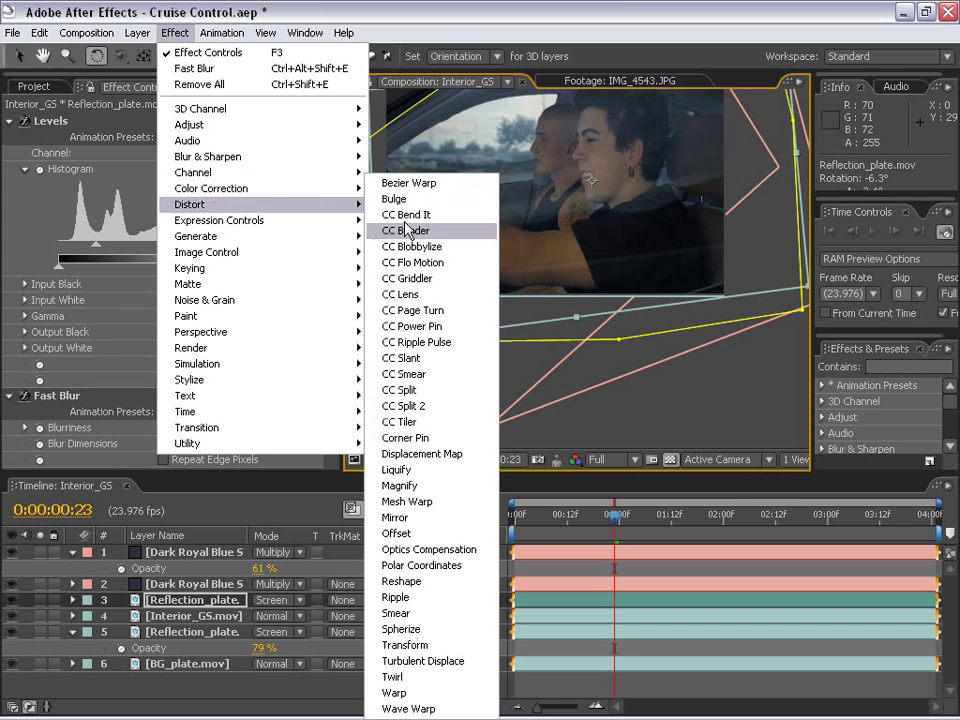
{"action": "left_click", "coordinate": [405, 437]}
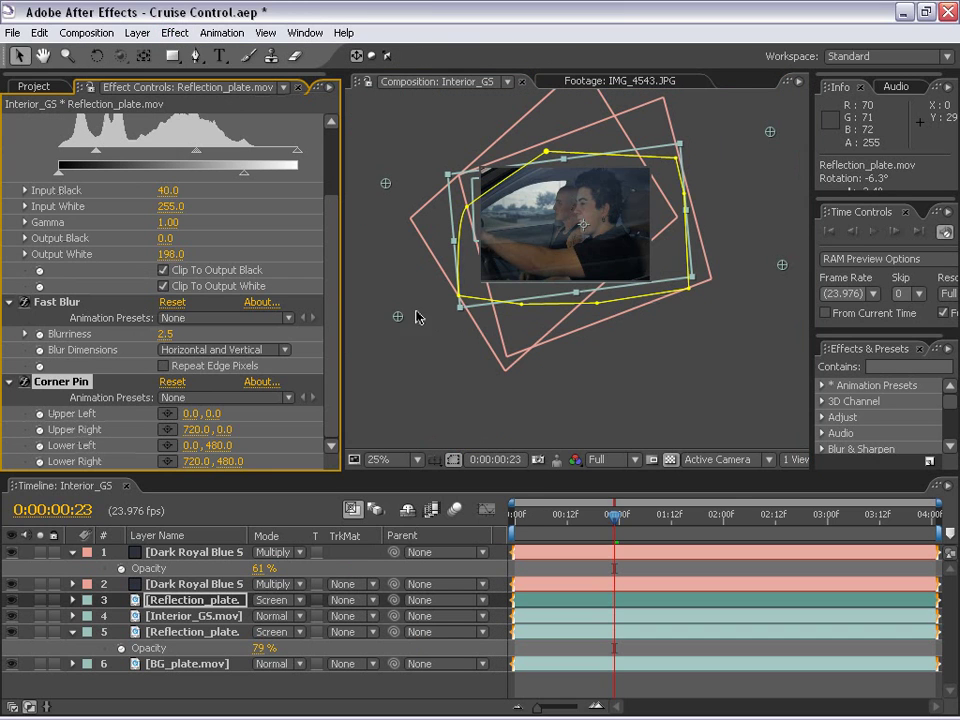
{"action": "left_click_drag", "start_coordinate": [400, 316], "coordinate": [396, 332]}
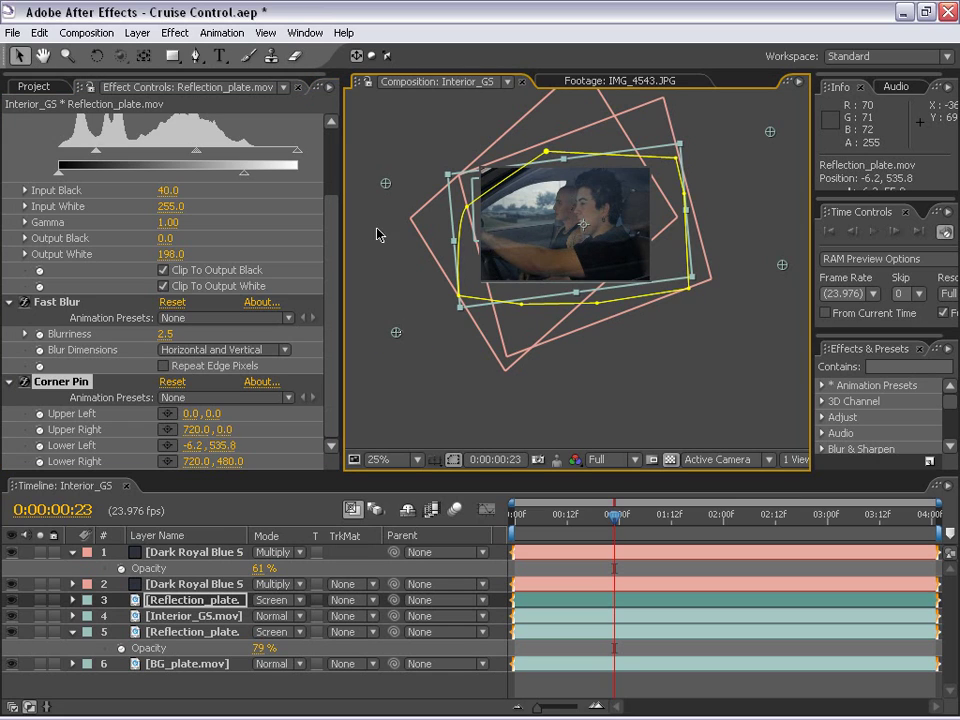
{"action": "left_click_drag", "start_coordinate": [384, 187], "coordinate": [366, 170]}
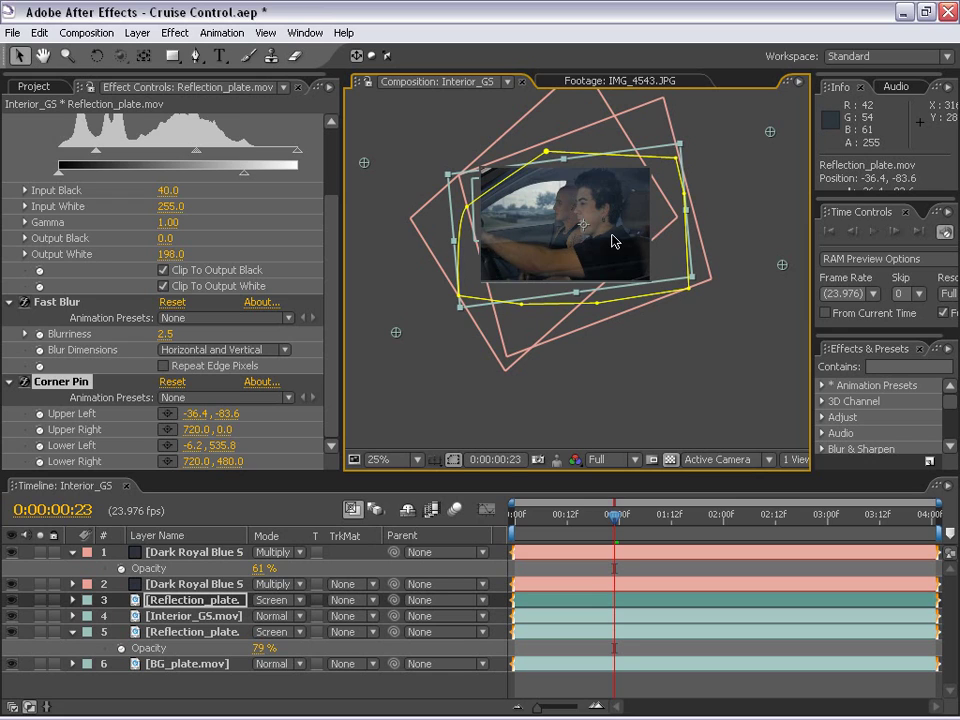
Step: Refine the upper reflection's corner pins to about 2, 653 lower left, 722, 447 lower right and -44, -109 upper left
{"action": "left_click_drag", "start_coordinate": [396, 336], "coordinate": [402, 355]}
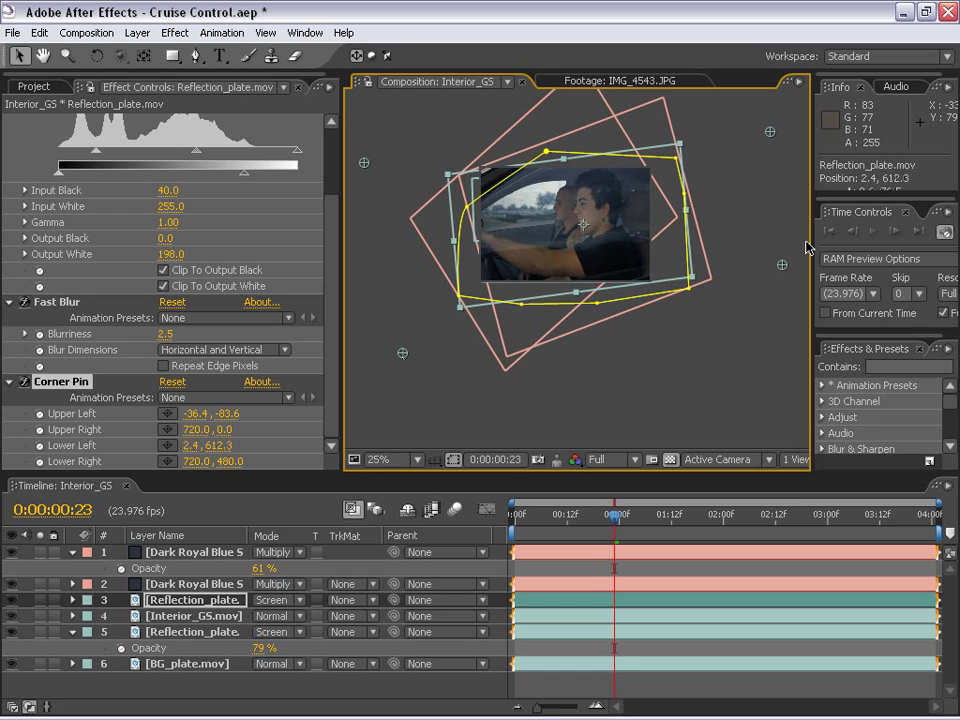
{"action": "left_click_drag", "start_coordinate": [784, 264], "coordinate": [786, 256]}
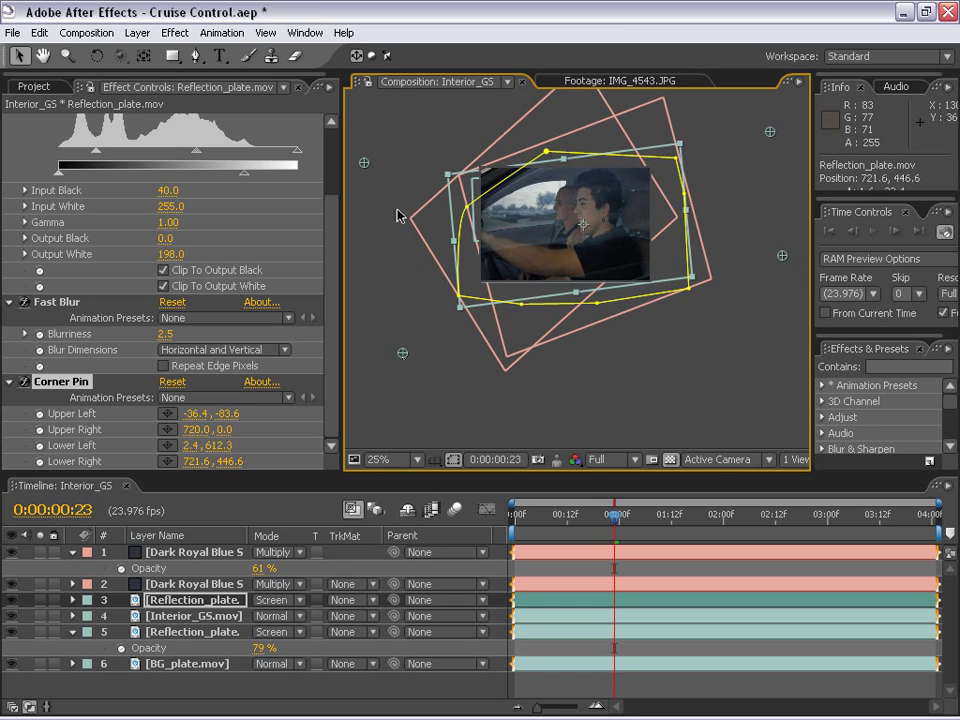
{"action": "left_click_drag", "start_coordinate": [404, 353], "coordinate": [403, 366]}
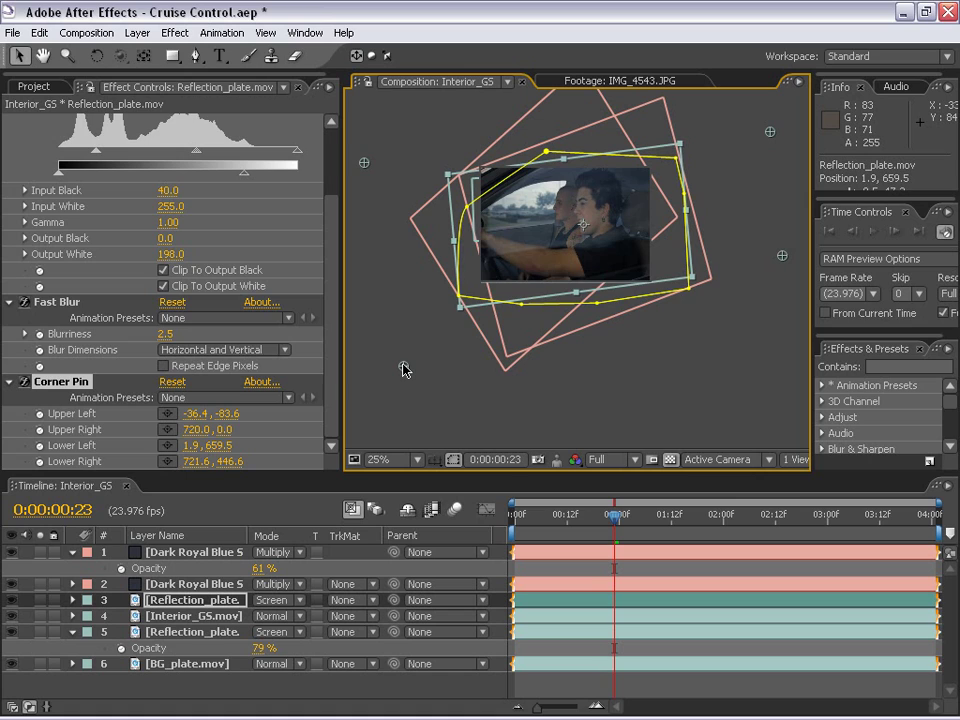
{"action": "left_click_drag", "start_coordinate": [365, 165], "coordinate": [366, 156]}
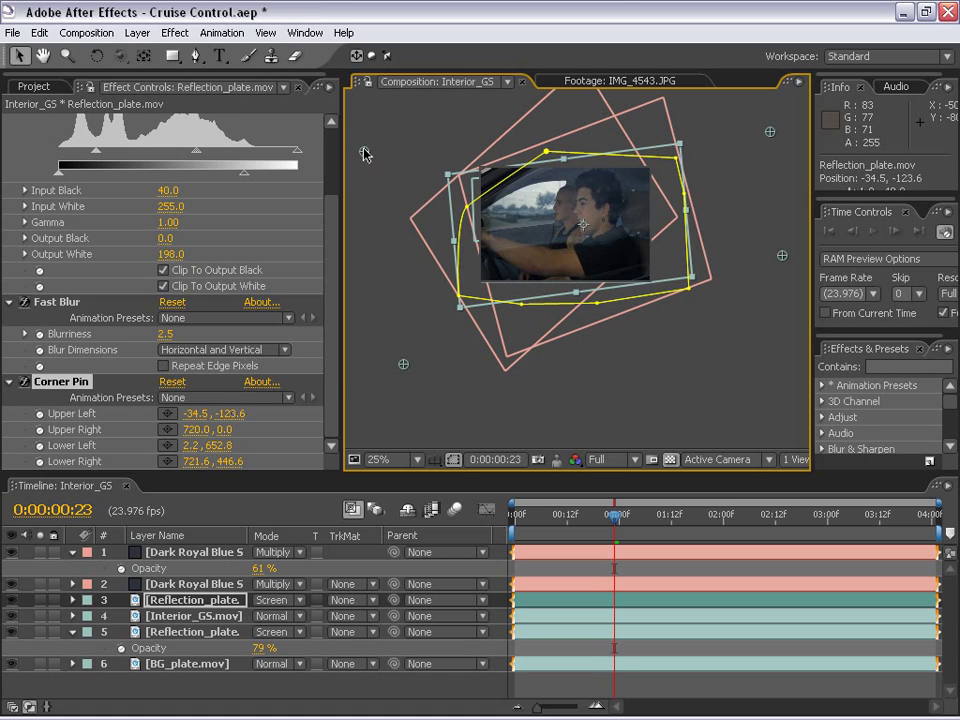
{"action": "scroll", "coordinate": [570, 272], "scroll_direction": "up", "scroll_amount": 4}
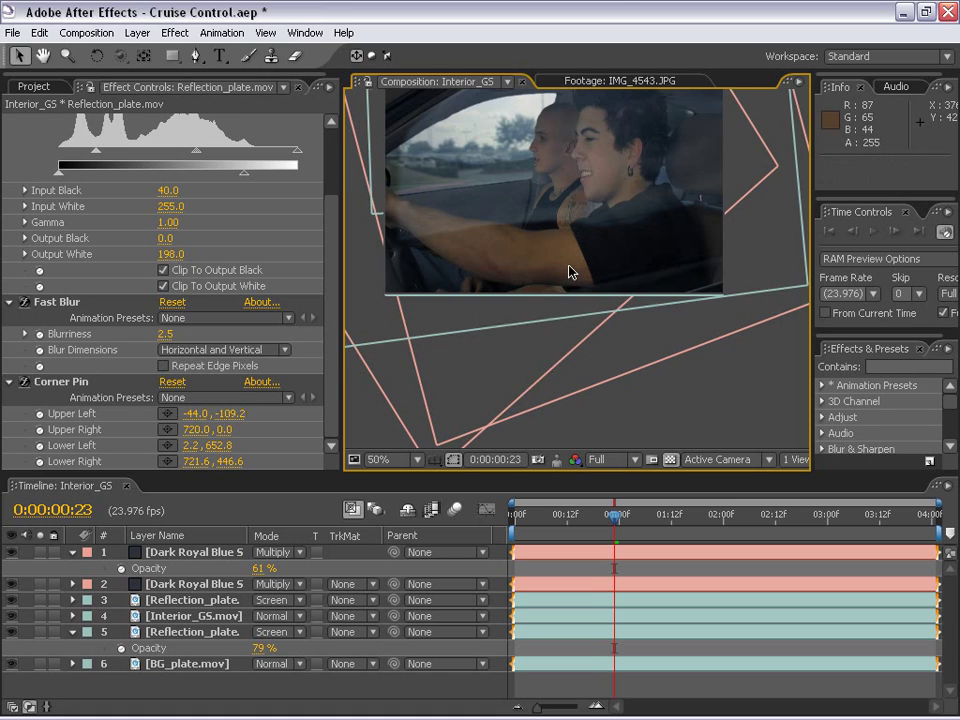
Step: At 0:00:01:10, pull the left mask point of the upper Reflection_plate layer further outward, away from the frame
{"action": "scroll", "coordinate": [480, 253], "scroll_direction": "down", "scroll_amount": 2}
{"action": "left_click_drag", "start_coordinate": [614, 516], "coordinate": [661, 518]}
{"action": "left_click", "coordinate": [168, 558]}
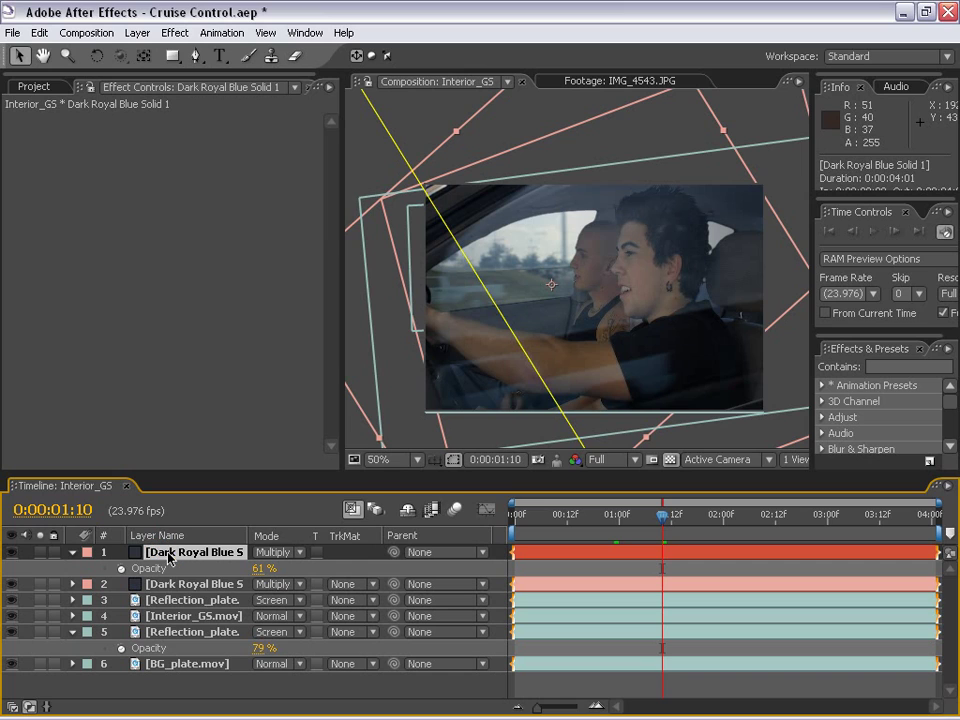
{"action": "left_click", "coordinate": [165, 603]}
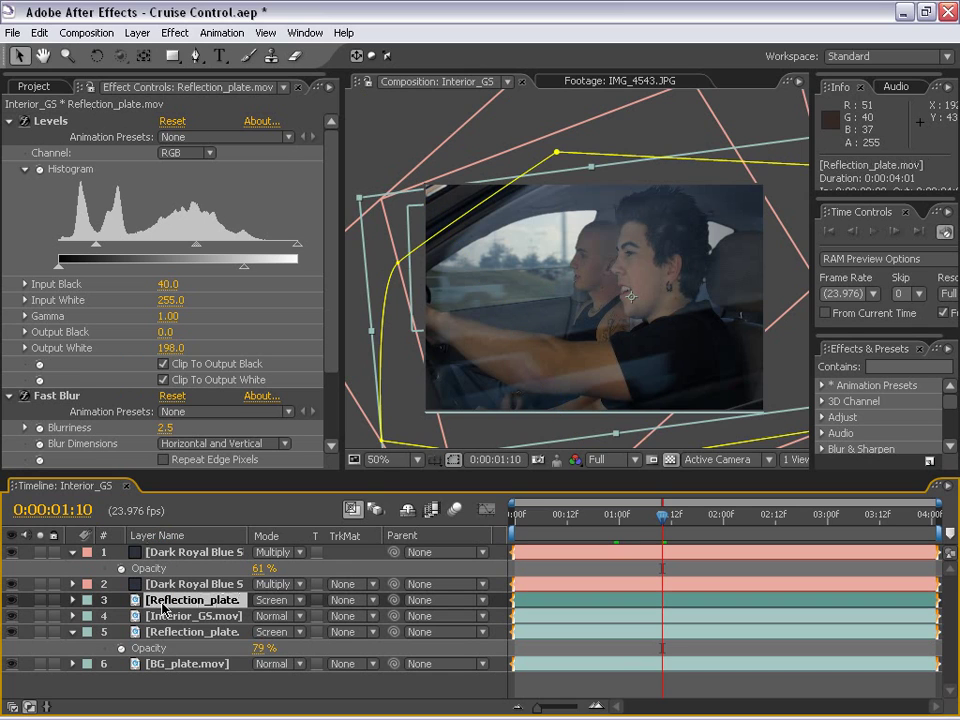
{"action": "left_click_drag", "start_coordinate": [398, 265], "coordinate": [365, 272]}
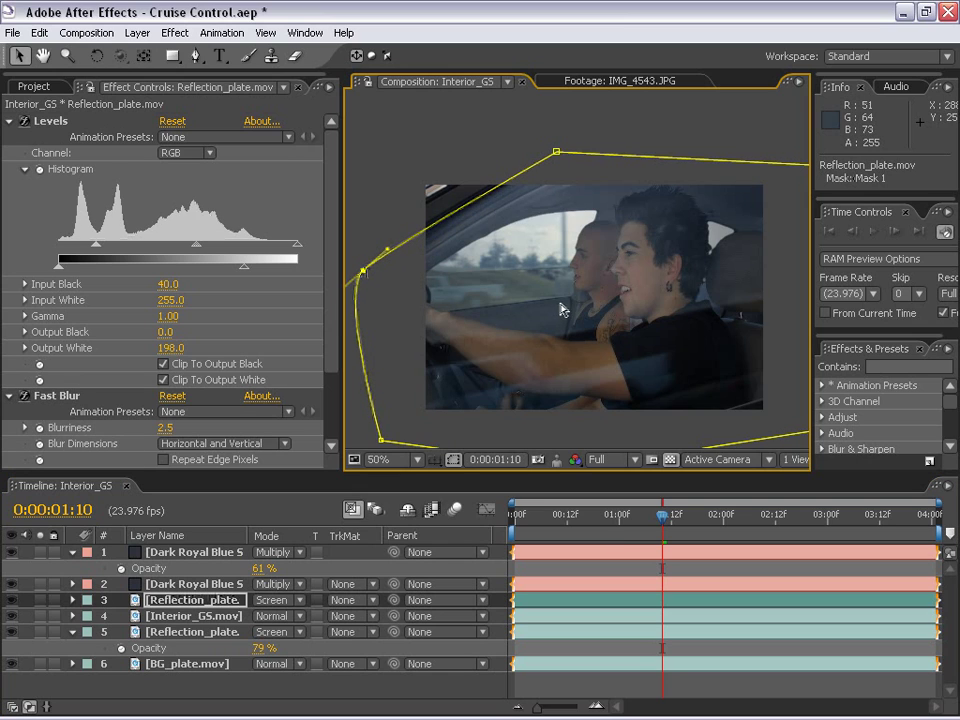
{"action": "scroll", "coordinate": [563, 308], "scroll_direction": "down", "scroll_amount": 2}
{"action": "left_click", "coordinate": [723, 381]}
{"action": "left_click", "coordinate": [675, 402]}
{"action": "scroll", "coordinate": [576, 325], "scroll_direction": "up", "scroll_amount": 2}
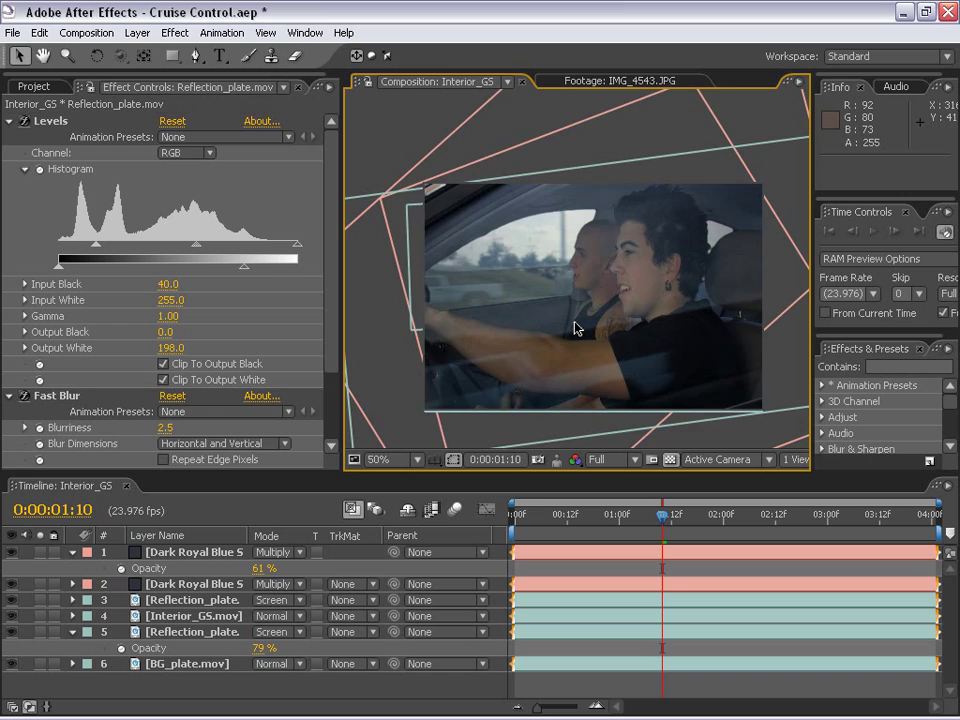
Step: Pull the two lower-right mask points of the upper Reflection_plate layer inward toward the frame and deselect the layer
{"action": "left_click_drag", "start_coordinate": [681, 360], "coordinate": [637, 318]}
{"action": "left_click", "coordinate": [573, 600]}
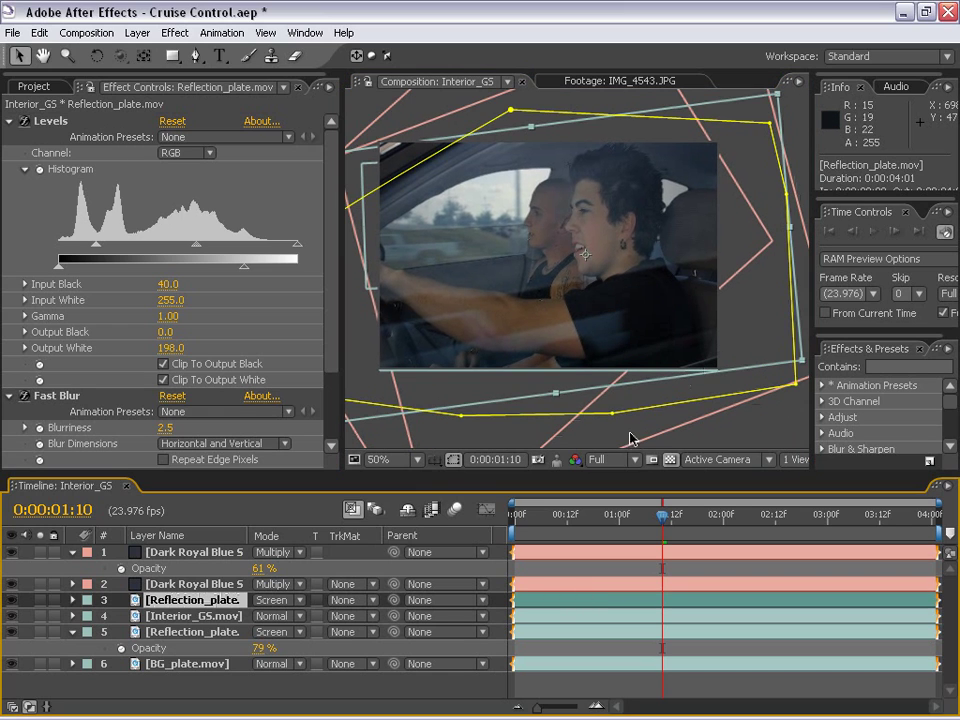
{"action": "left_click_drag", "start_coordinate": [618, 416], "coordinate": [606, 402]}
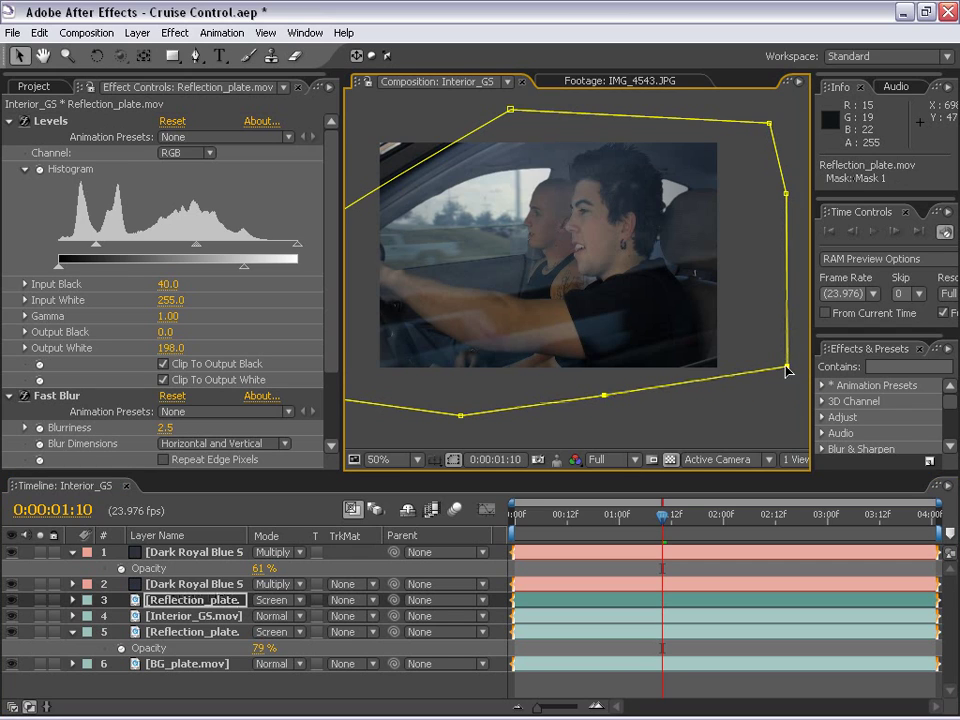
{"action": "left_click_drag", "start_coordinate": [786, 370], "coordinate": [774, 343]}
{"action": "left_click", "coordinate": [677, 600]}
{"action": "left_click", "coordinate": [641, 567]}
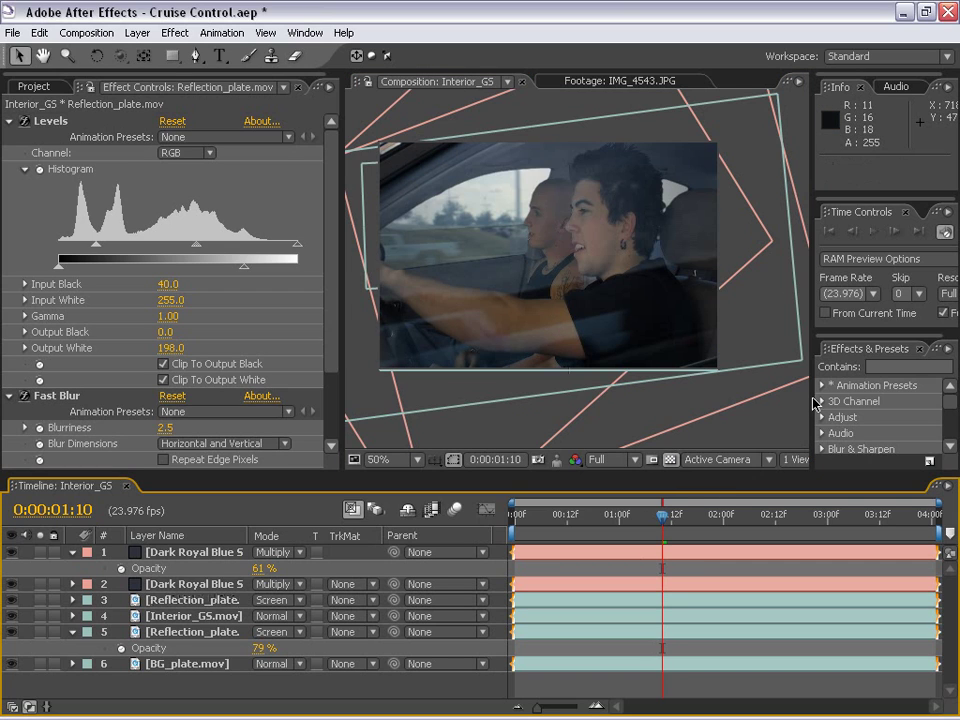
Step: Enlarge the composition view to 100% and play a RAM preview of the adjusted reflections
{"action": "left_click_drag", "start_coordinate": [337, 343], "coordinate": [213, 388]}
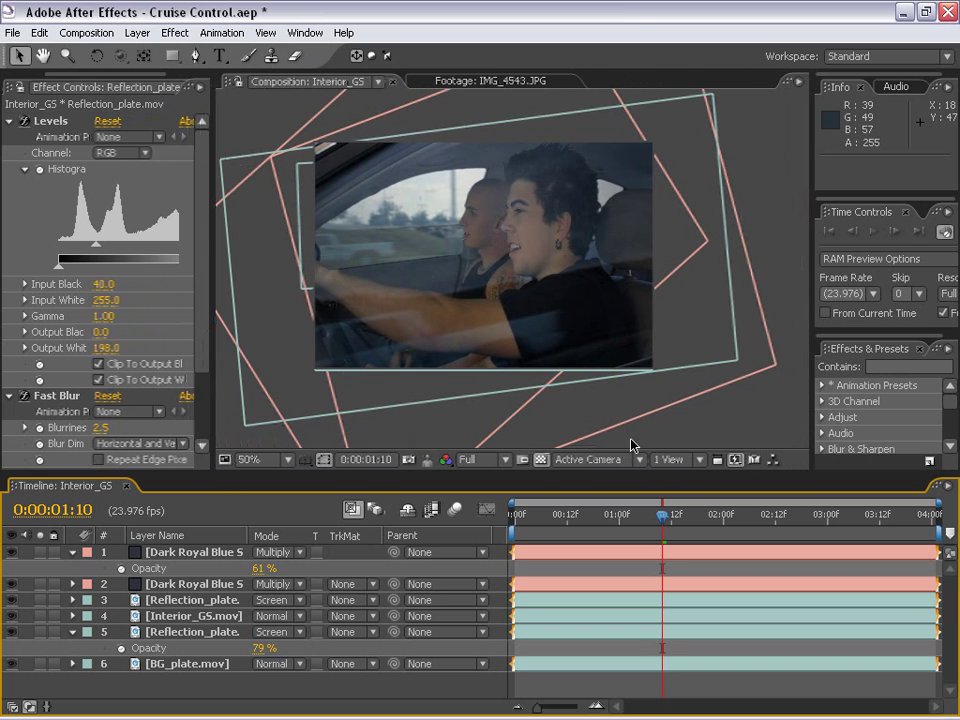
{"action": "left_click", "coordinate": [714, 460]}
{"action": "key", "text": "grave"}
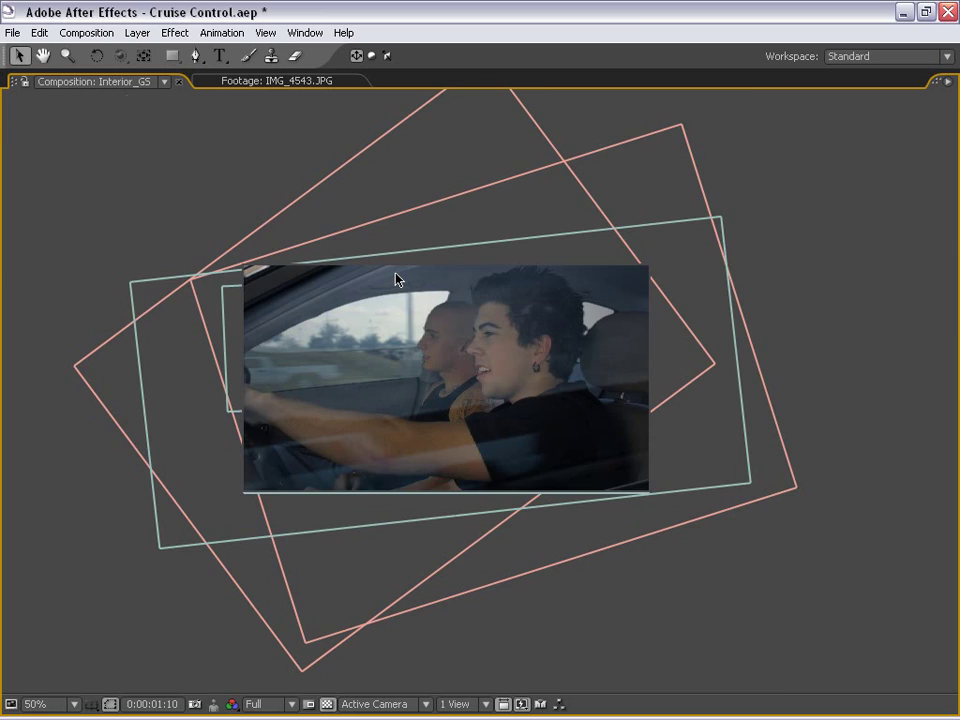
{"action": "scroll", "coordinate": [395, 278], "scroll_direction": "up", "scroll_amount": 1}
{"action": "left_click_drag", "start_coordinate": [559, 435], "coordinate": [587, 446]}
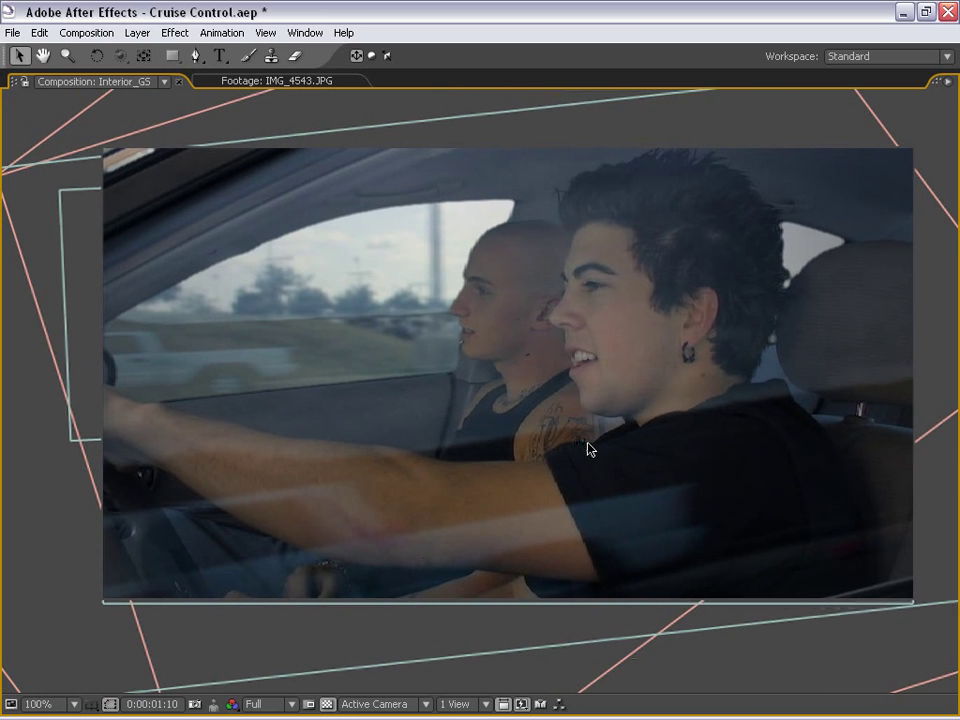
{"action": "key", "text": "KP_0"}
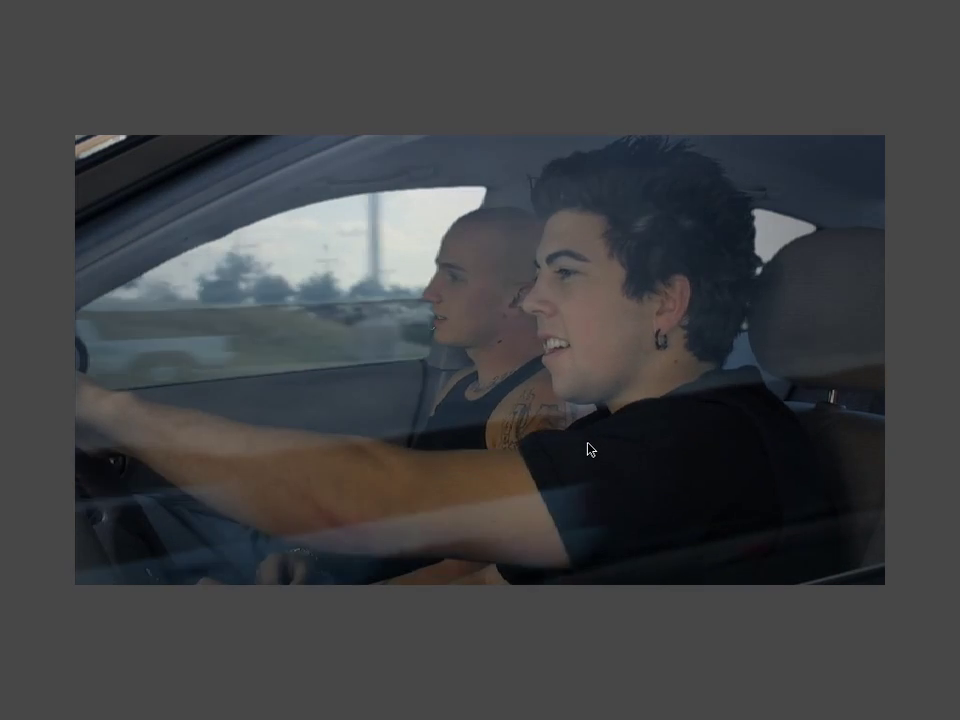
{"action": "key", "text": "space"}
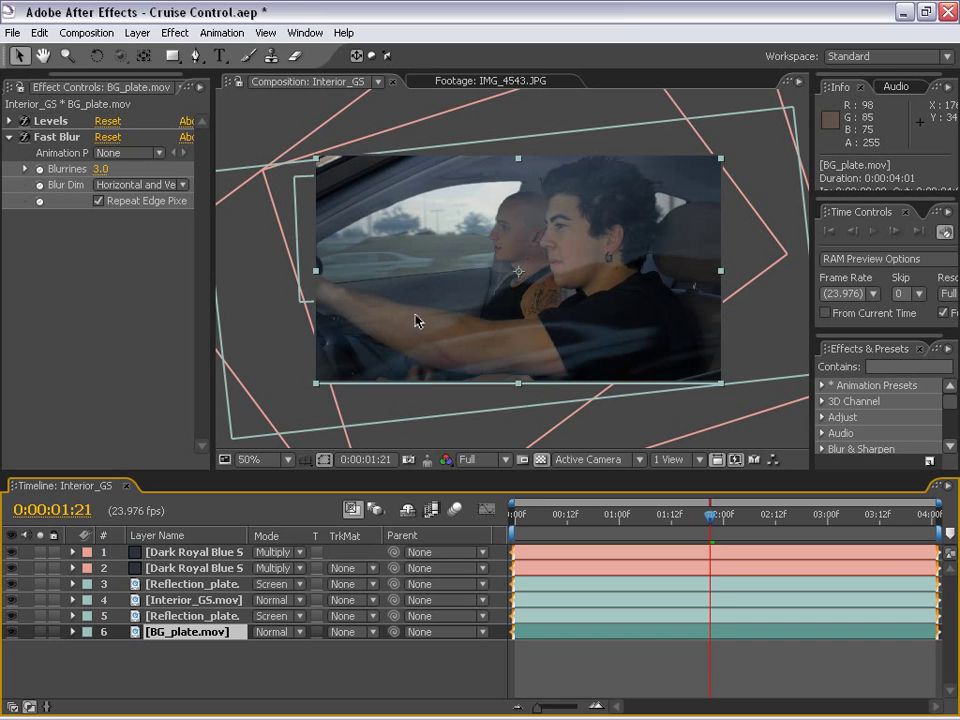
Step: Go to 0:00:01:03, inspect the window area up close and add an adjustment layer above all other layers
{"action": "left_click_drag", "start_coordinate": [593, 517], "coordinate": [632, 517]}
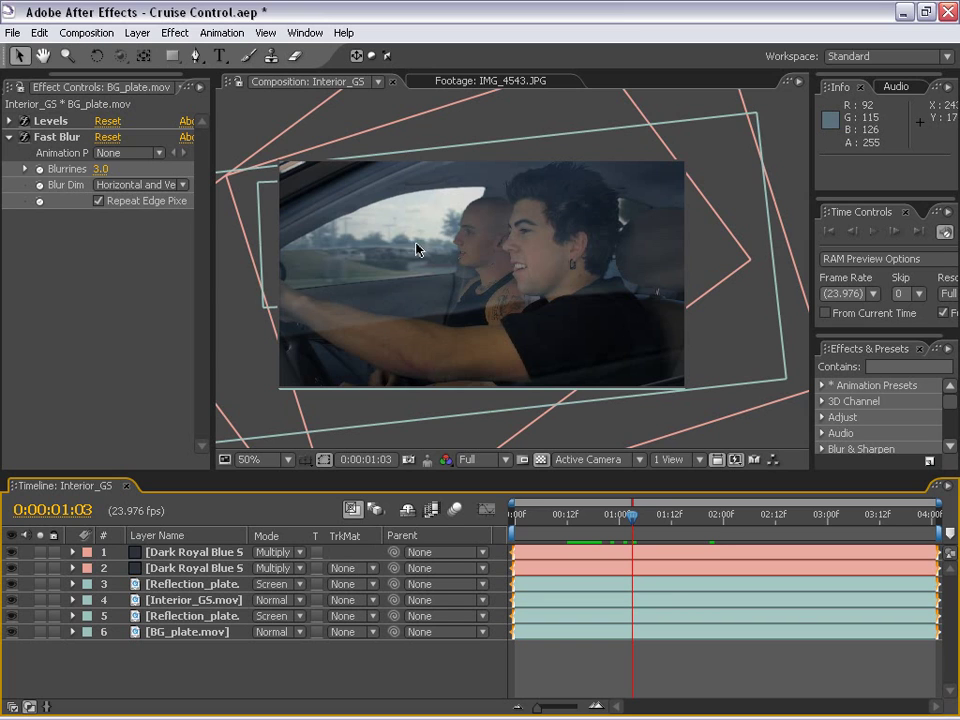
{"action": "scroll", "coordinate": [417, 250], "scroll_direction": "up", "scroll_amount": 1}
{"action": "key", "text": "space"}
{"action": "left_click_drag", "start_coordinate": [417, 250], "coordinate": [506, 287]}
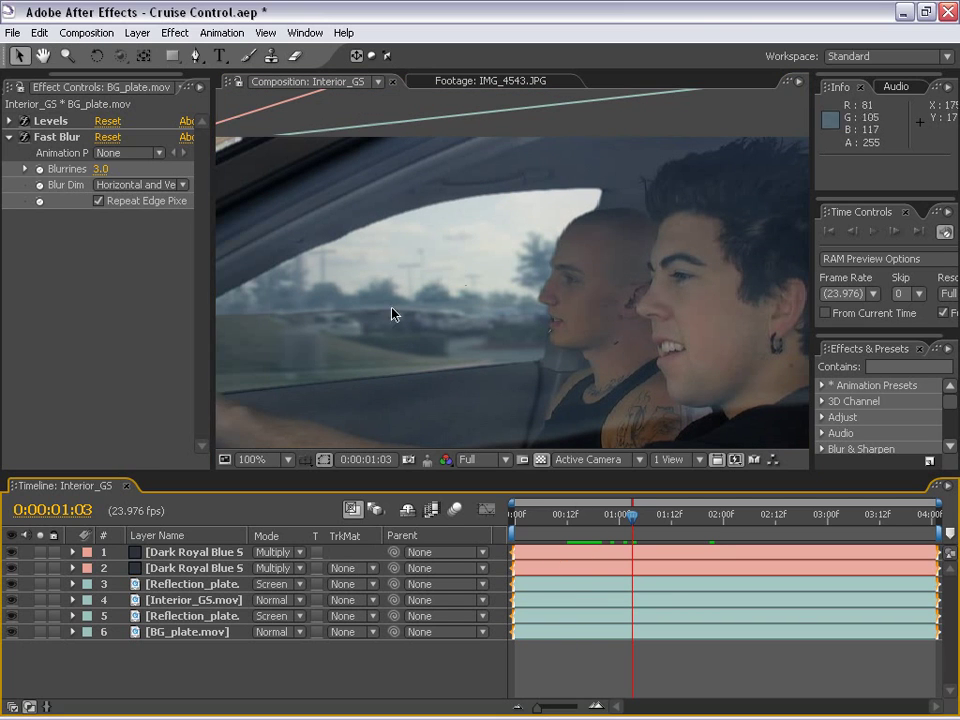
{"action": "scroll", "coordinate": [493, 343], "scroll_direction": "down", "scroll_amount": 1}
{"action": "left_click", "coordinate": [137, 33]}
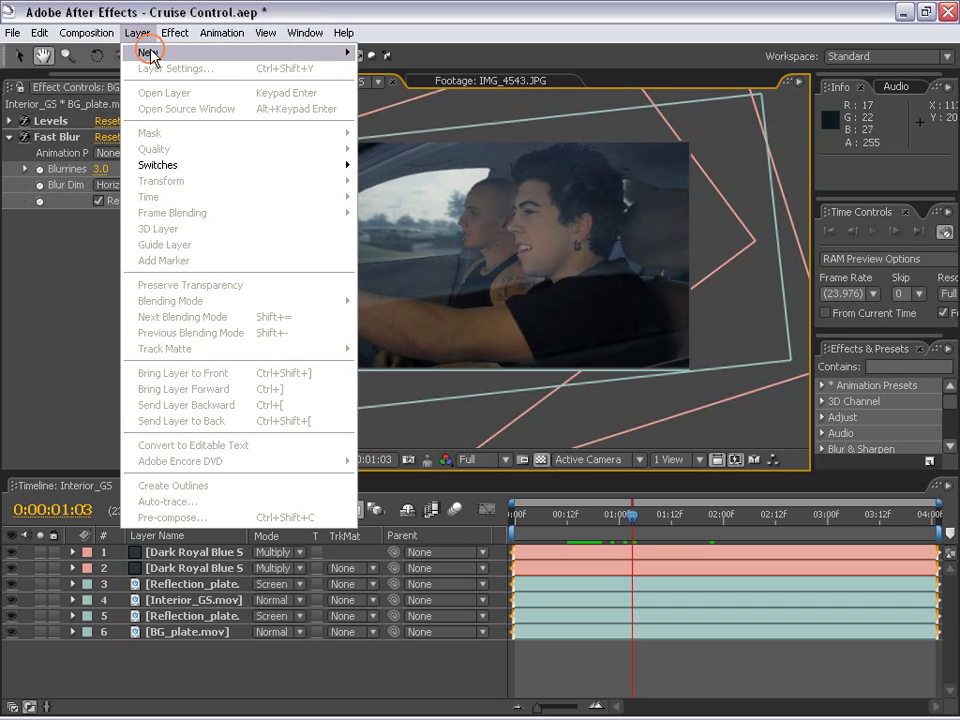
{"action": "mouse_move", "coordinate": [148, 52]}
{"action": "left_click", "coordinate": [410, 132]}
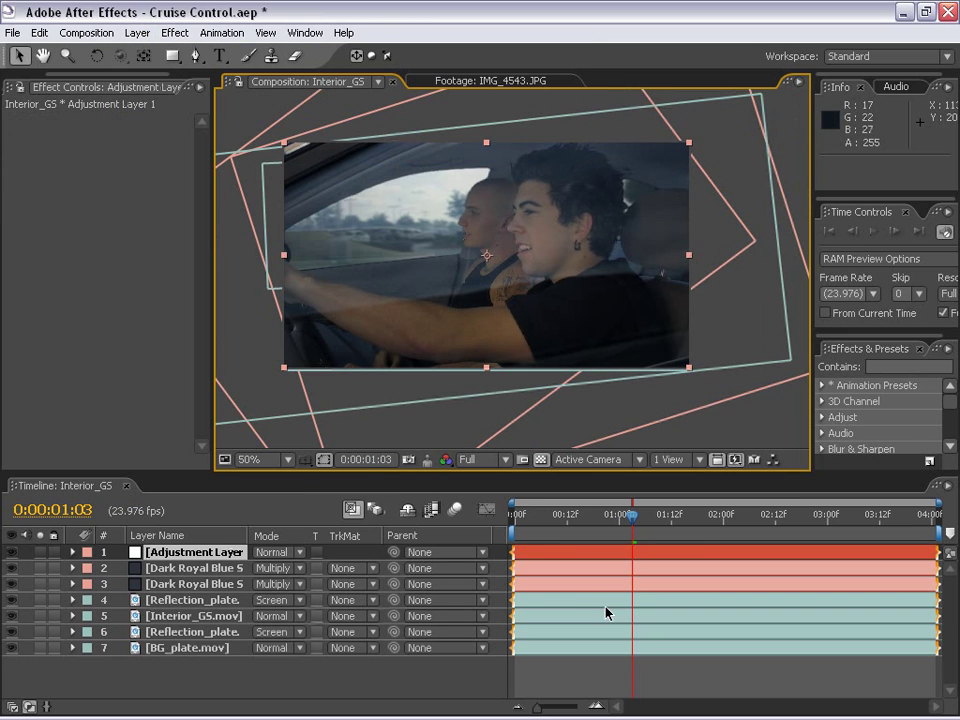
Step: Apply the Glow effect to the adjustment layer and set its Glow Threshold to 56.5%
{"action": "left_click", "coordinate": [175, 33]}
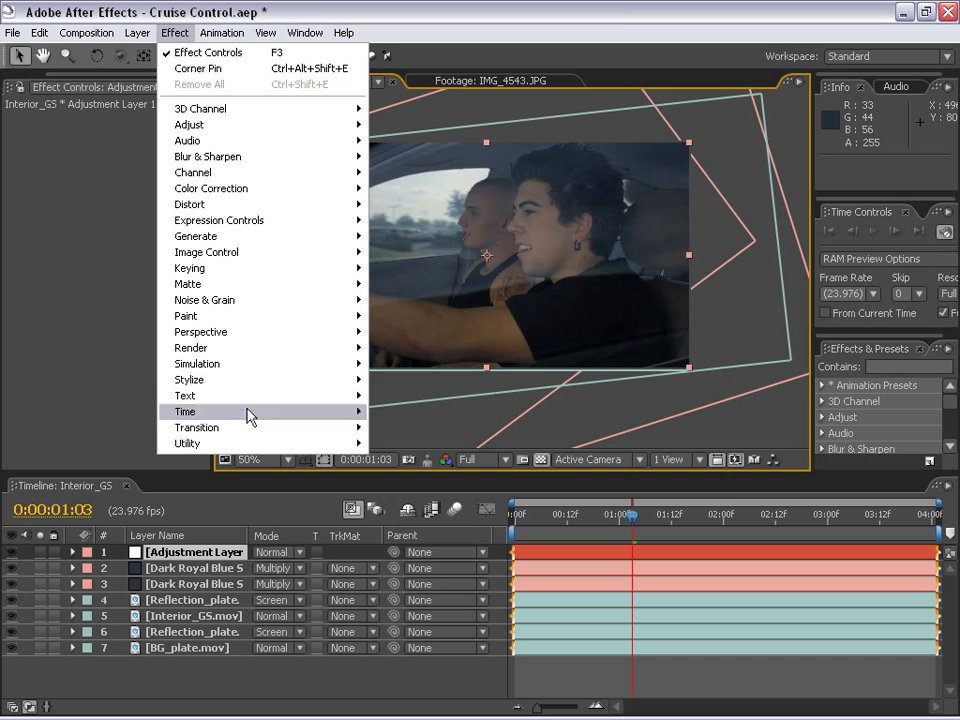
{"action": "mouse_move", "coordinate": [252, 381]}
{"action": "left_click", "coordinate": [405, 507]}
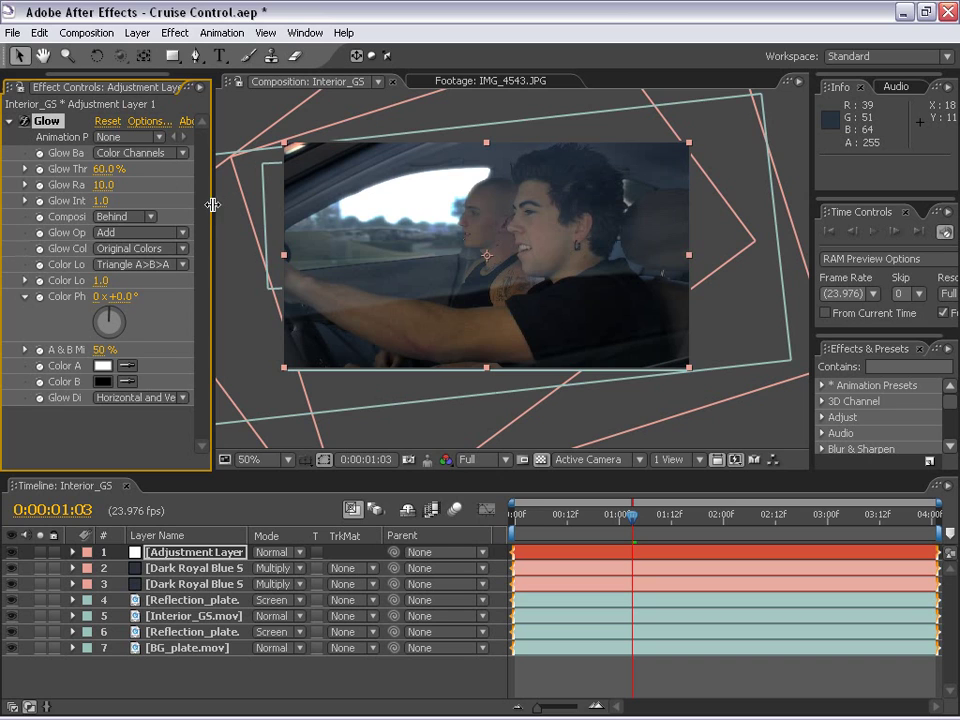
{"action": "left_click_drag", "start_coordinate": [211, 207], "coordinate": [305, 207]}
{"action": "mouse_move", "coordinate": [140, 169]}
{"action": "left_mouse_down"}
{"action": "mouse_move", "coordinate": [125, 169]}
{"action": "mouse_move", "coordinate": [211, 169]}
{"action": "mouse_move", "coordinate": [80, 168]}
{"action": "mouse_move", "coordinate": [138, 163]}
{"action": "left_mouse_up"}
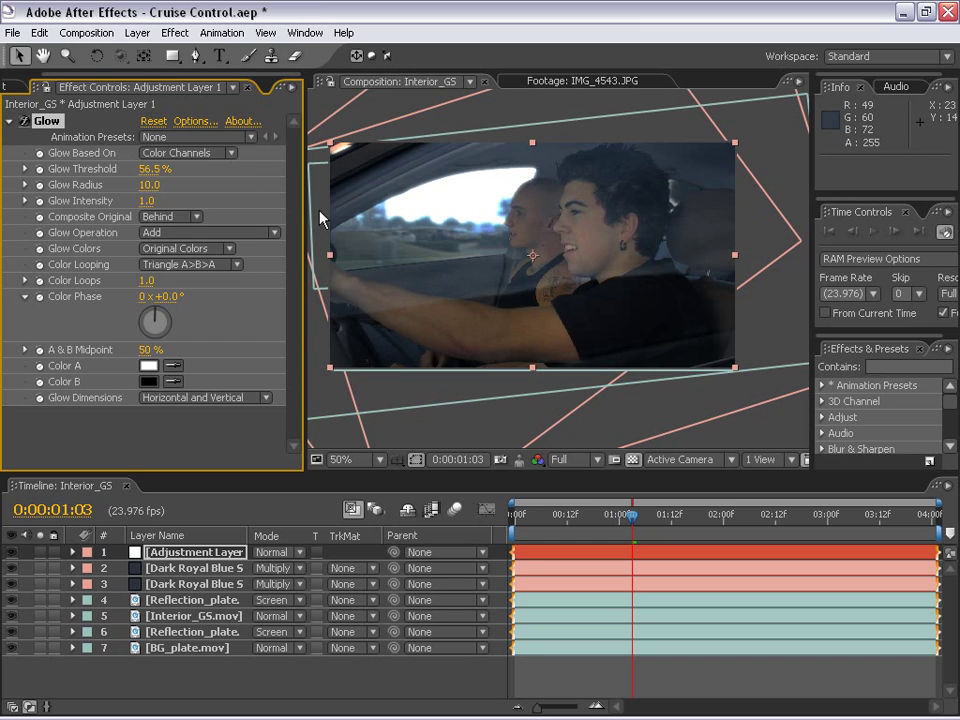
Step: Set the Glow Radius to about 75 and the Glow Intensity to about 0.5, and stop the preview playback
{"action": "left_click_drag", "start_coordinate": [149, 187], "coordinate": [229, 184]}
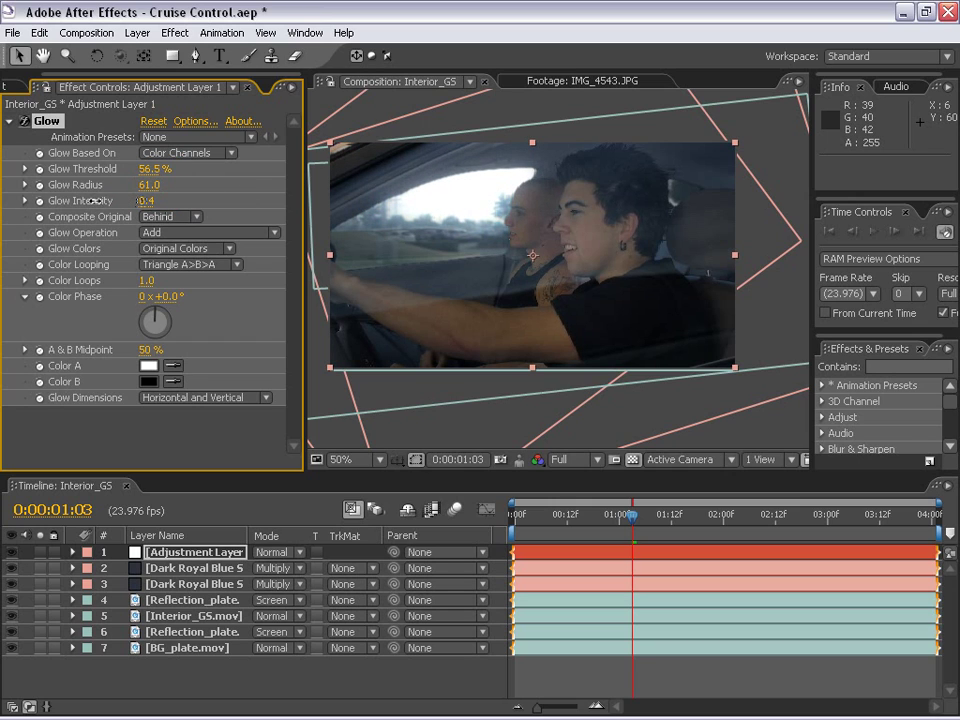
{"action": "mouse_move", "coordinate": [150, 185]}
{"action": "left_mouse_down"}
{"action": "mouse_move", "coordinate": [172, 185]}
{"action": "mouse_move", "coordinate": [130, 202]}
{"action": "mouse_move", "coordinate": [146, 201]}
{"action": "left_mouse_up"}
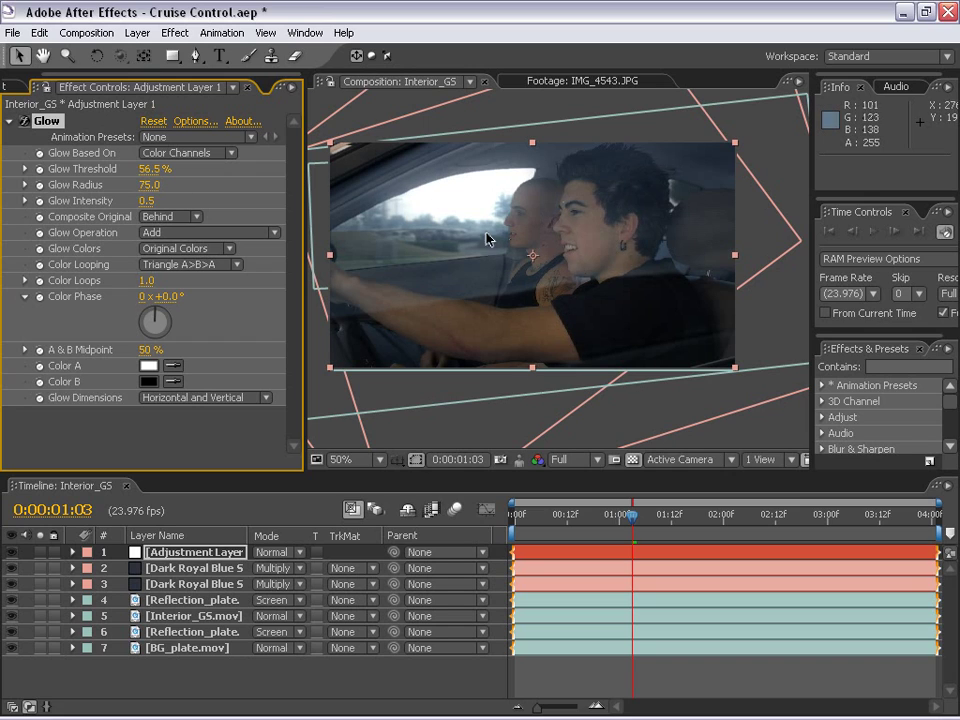
{"action": "left_click_drag", "start_coordinate": [143, 184], "coordinate": [132, 201]}
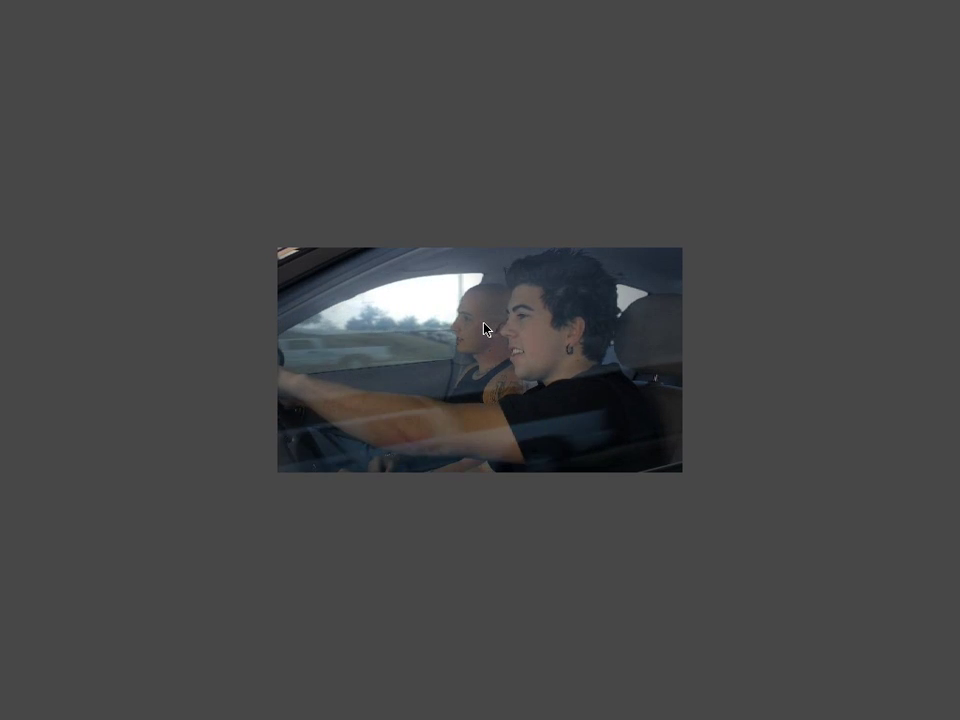
{"action": "left_click", "coordinate": [485, 327]}
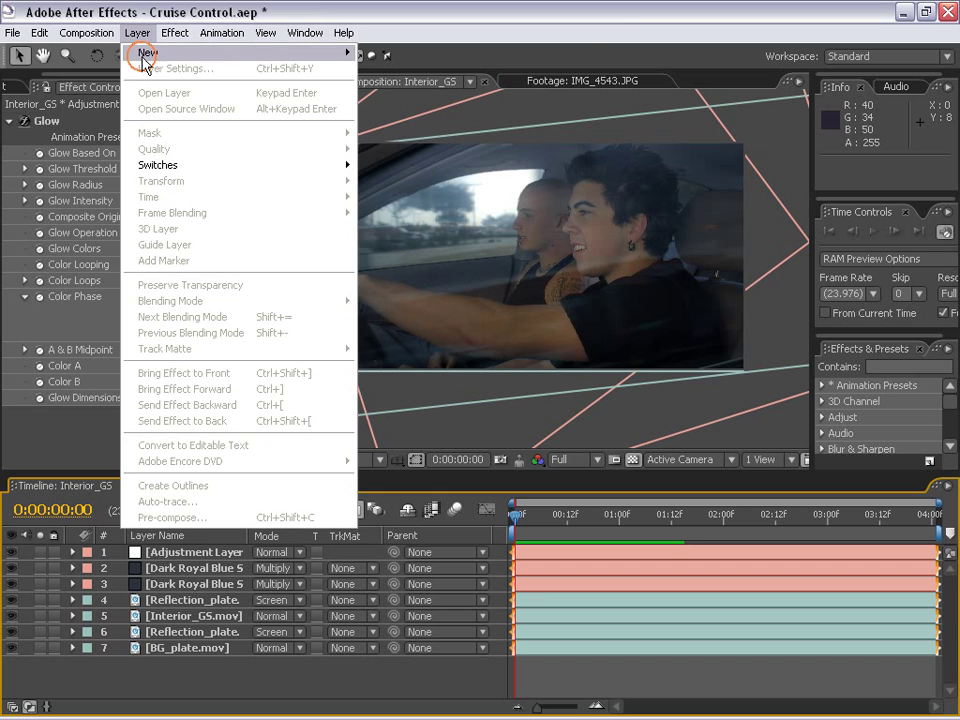
Step: Add a second adjustment layer on top and expand the FILM MAGIC PRO animation presets with more room for the list
{"action": "mouse_move", "coordinate": [148, 52]}
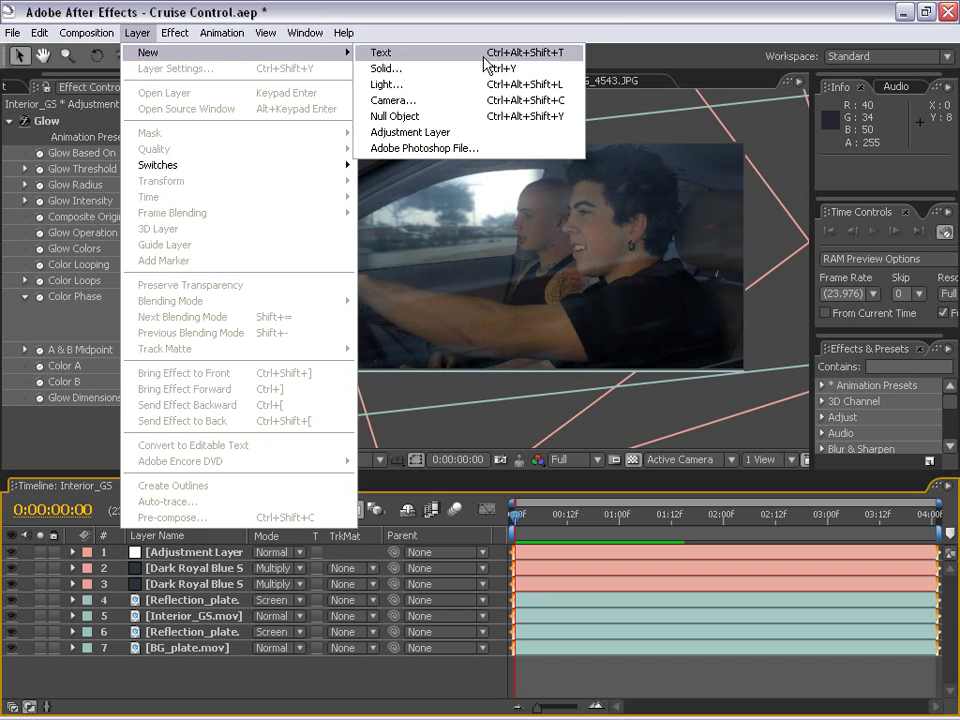
{"action": "left_click", "coordinate": [410, 132]}
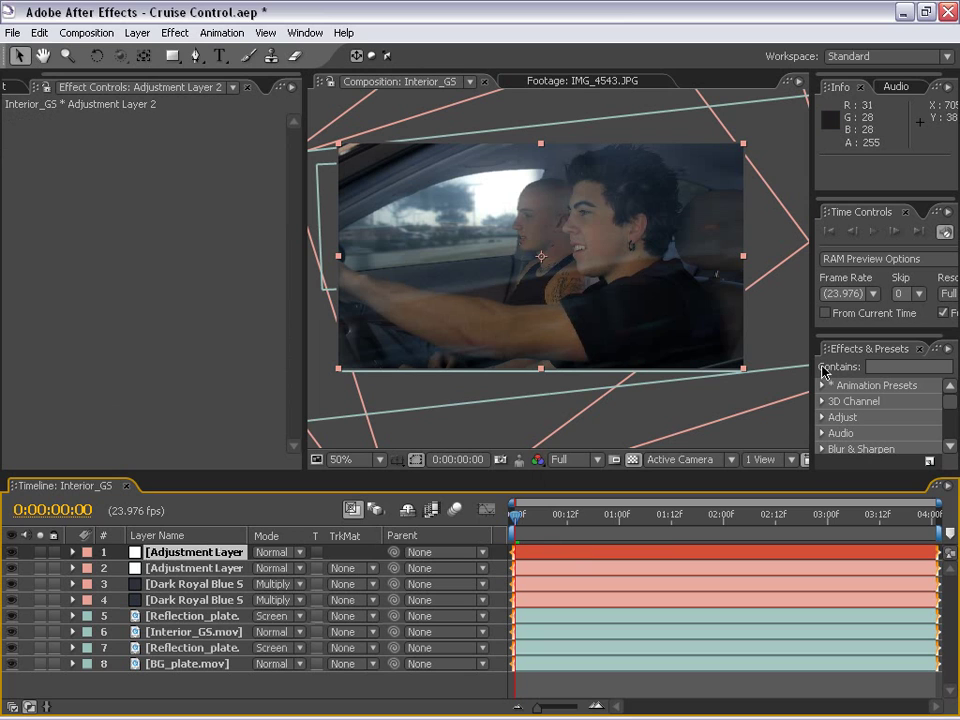
{"action": "left_click_drag", "start_coordinate": [813, 357], "coordinate": [765, 356]}
{"action": "left_click", "coordinate": [771, 379]}
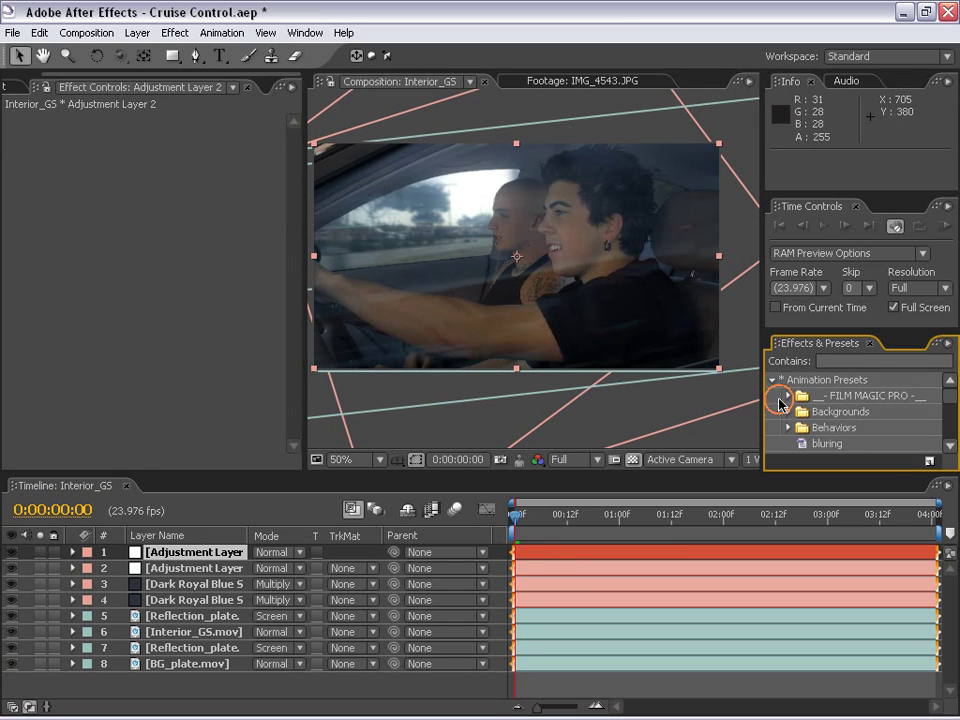
{"action": "left_click", "coordinate": [788, 396]}
{"action": "left_click_drag", "start_coordinate": [797, 471], "coordinate": [836, 579]}
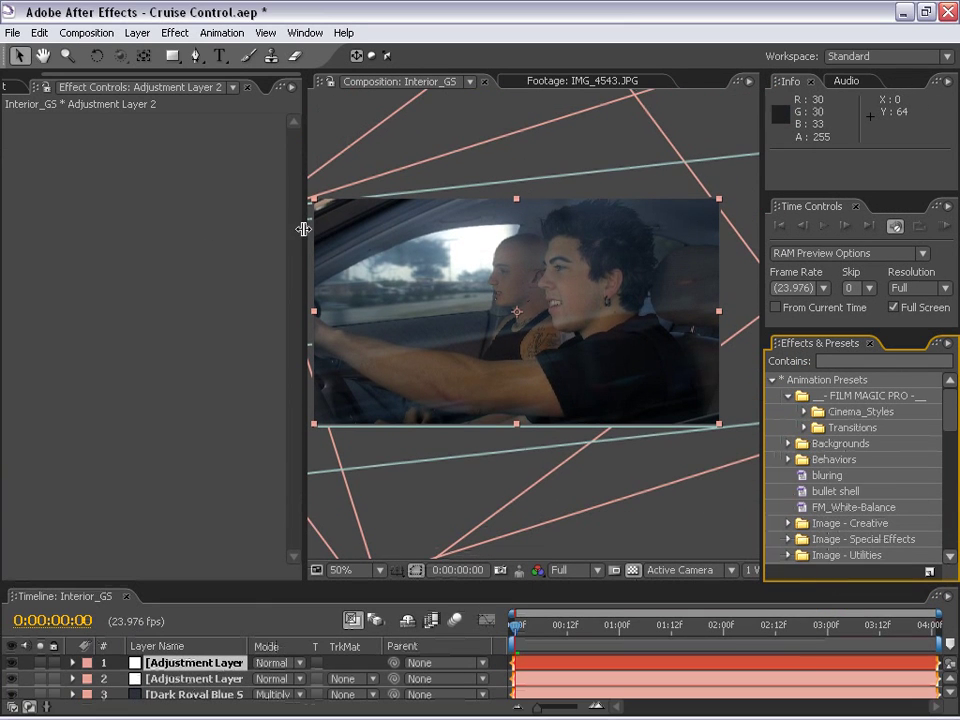
{"action": "left_click_drag", "start_coordinate": [303, 229], "coordinate": [184, 231]}
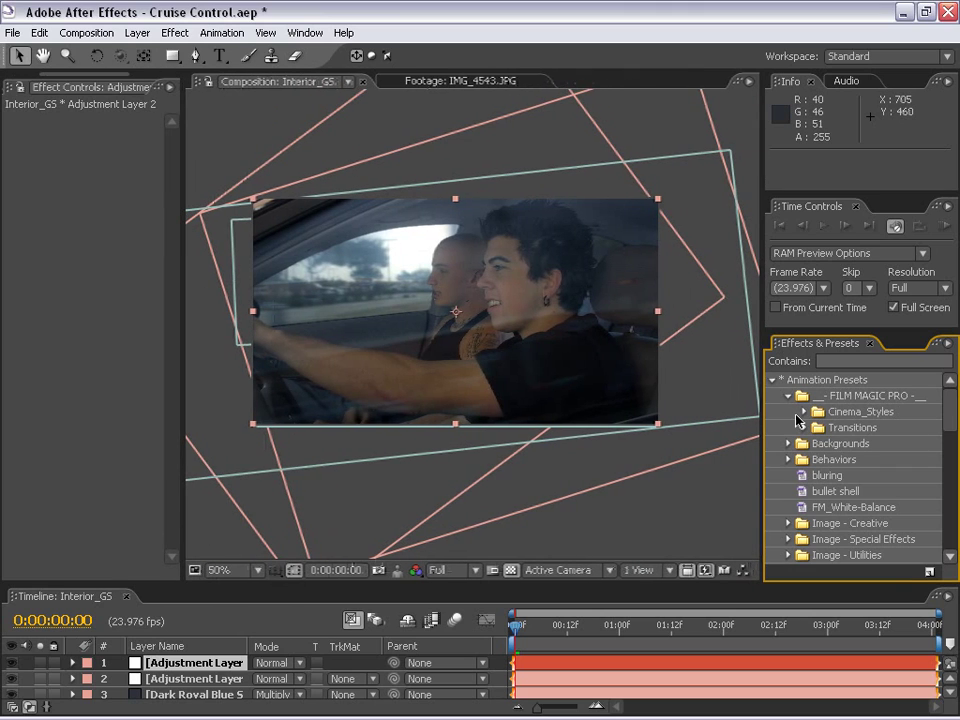
Step: Apply the FMP_GreenEasy preset from the Cinema_Styles folder to the new adjustment layer
{"action": "left_click", "coordinate": [806, 412]}
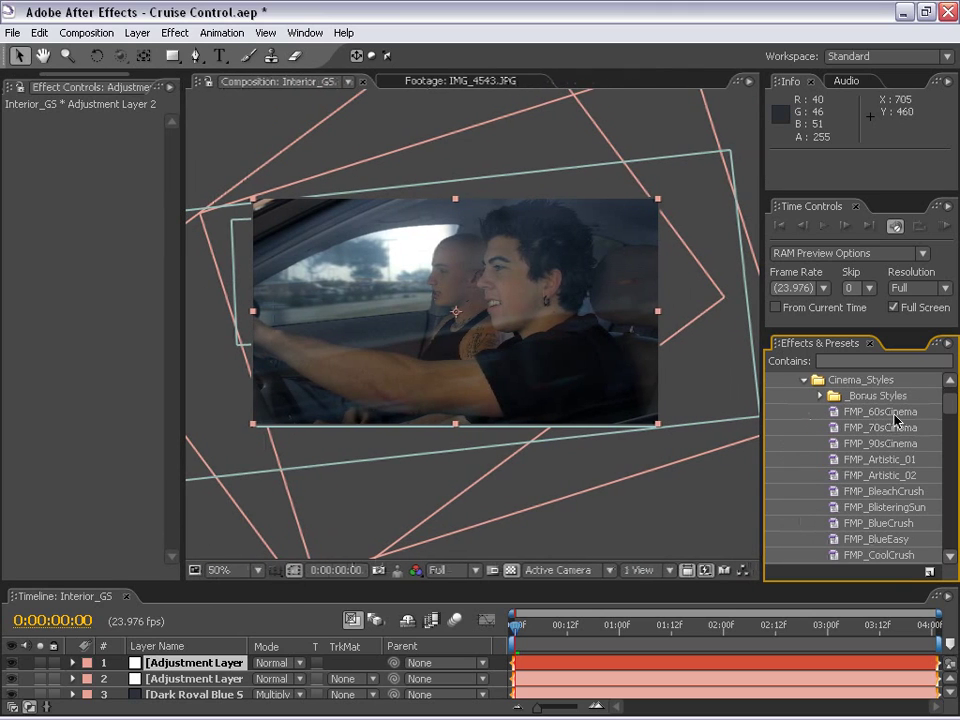
{"action": "left_click_drag", "start_coordinate": [953, 408], "coordinate": [953, 425]}
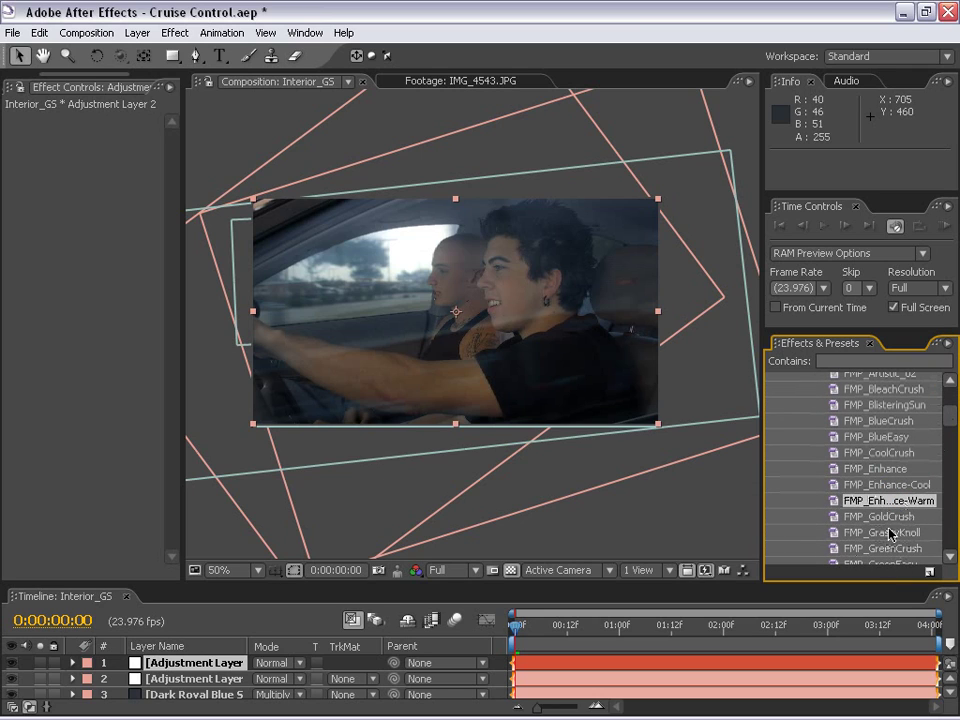
{"action": "scroll", "coordinate": [951, 440], "scroll_direction": "down", "scroll_amount": 2}
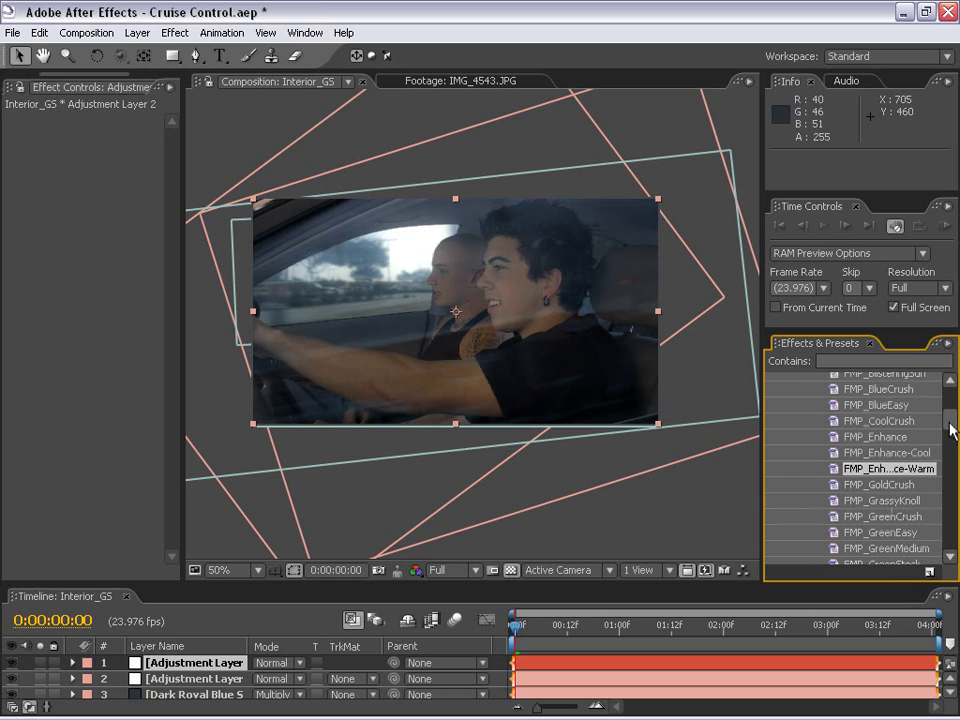
{"action": "left_click_drag", "start_coordinate": [869, 537], "coordinate": [573, 667]}
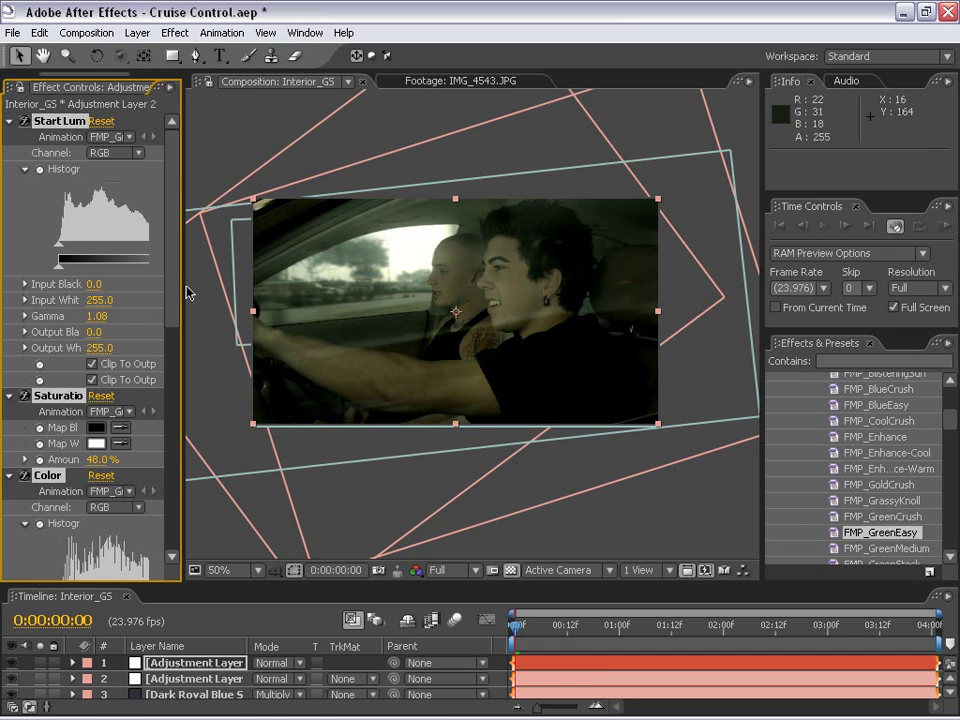
Step: Set the Input Black of the preset's End Luminance levels to 30
{"action": "left_click_drag", "start_coordinate": [183, 287], "coordinate": [260, 300]}
{"action": "left_click", "coordinate": [297, 540]}
{"action": "left_click_drag", "start_coordinate": [93, 438], "coordinate": [83, 438]}
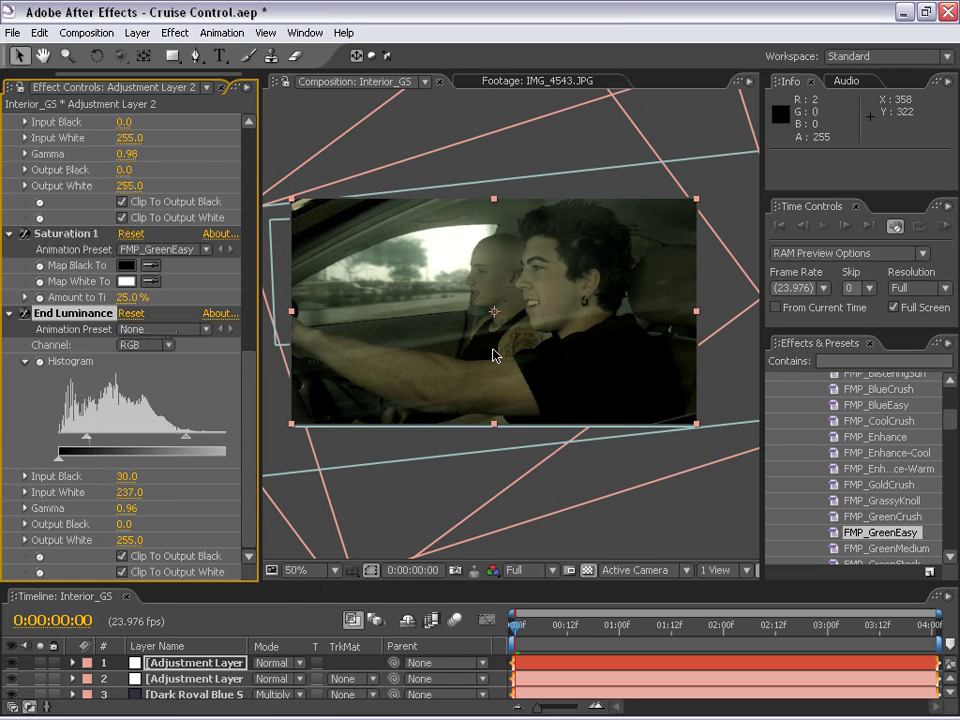
Step: Enlarge the graded composition view to 100% and play a RAM preview of the final look
{"action": "key", "text": "grave"}
{"action": "key", "text": "period"}
{"action": "key", "text": "period"}
{"action": "key", "text": "comma"}
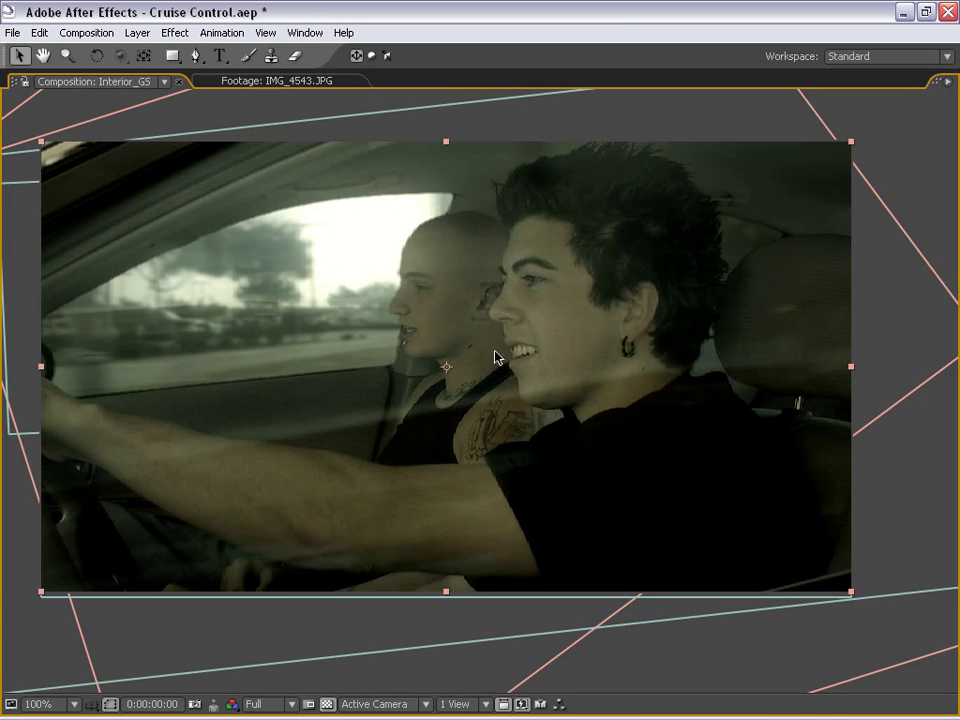
{"action": "key", "text": "KP_0"}
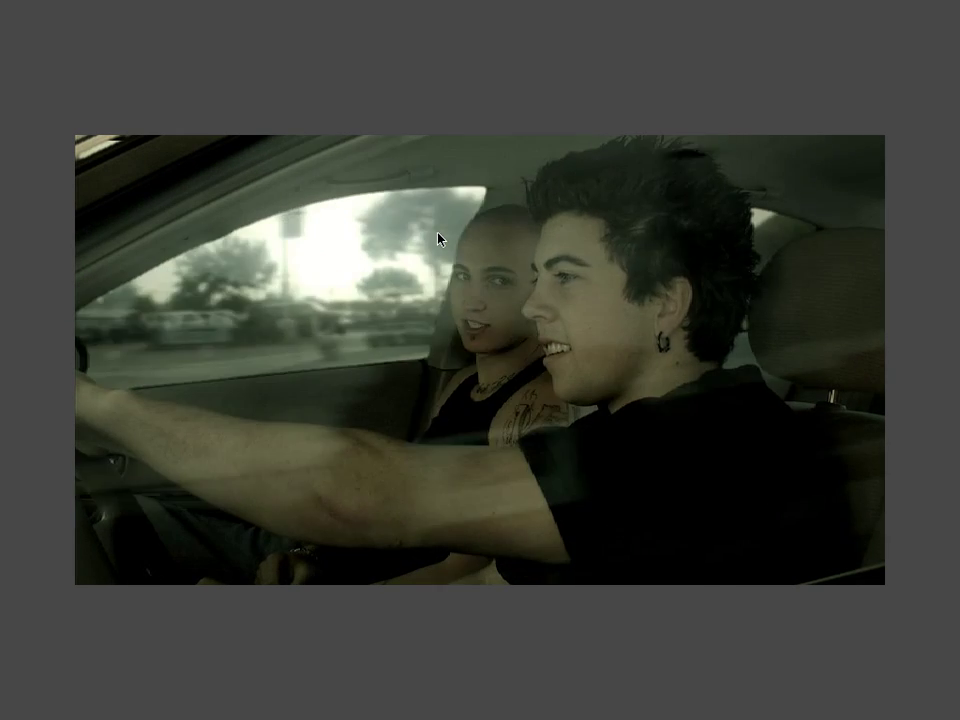
Step: Stop the preview, set the composition view to 50% and enlarge the timeline to show all eight layers
{"action": "left_click", "coordinate": [469, 411]}
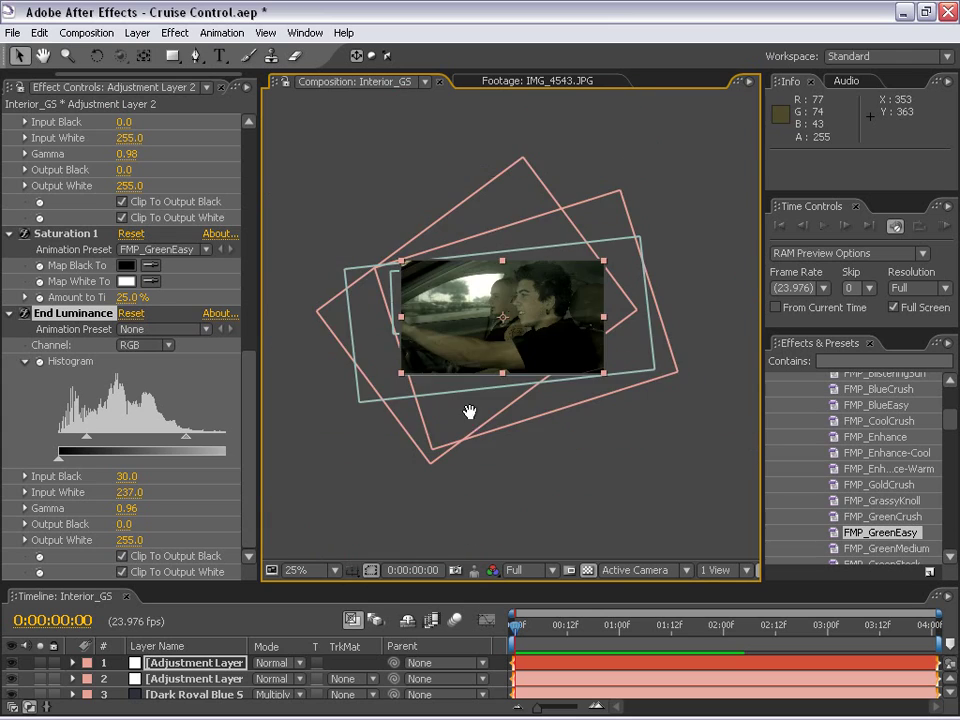
{"action": "key", "text": "period"}
{"action": "scroll", "coordinate": [429, 306], "scroll_direction": "down", "scroll_amount": 1}
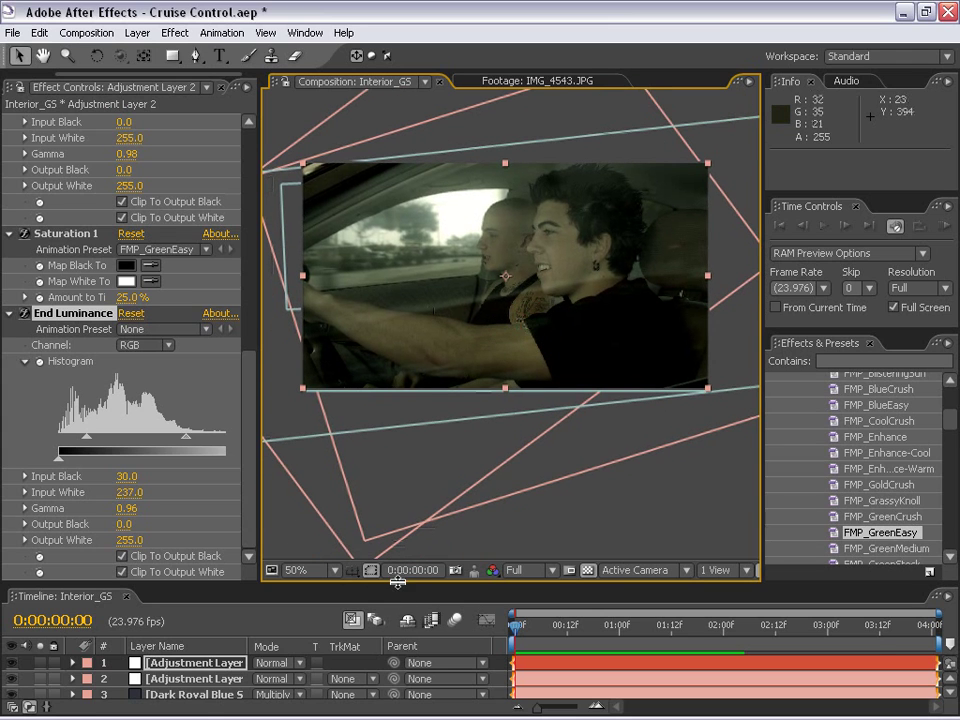
{"action": "left_click_drag", "start_coordinate": [398, 582], "coordinate": [390, 420]}
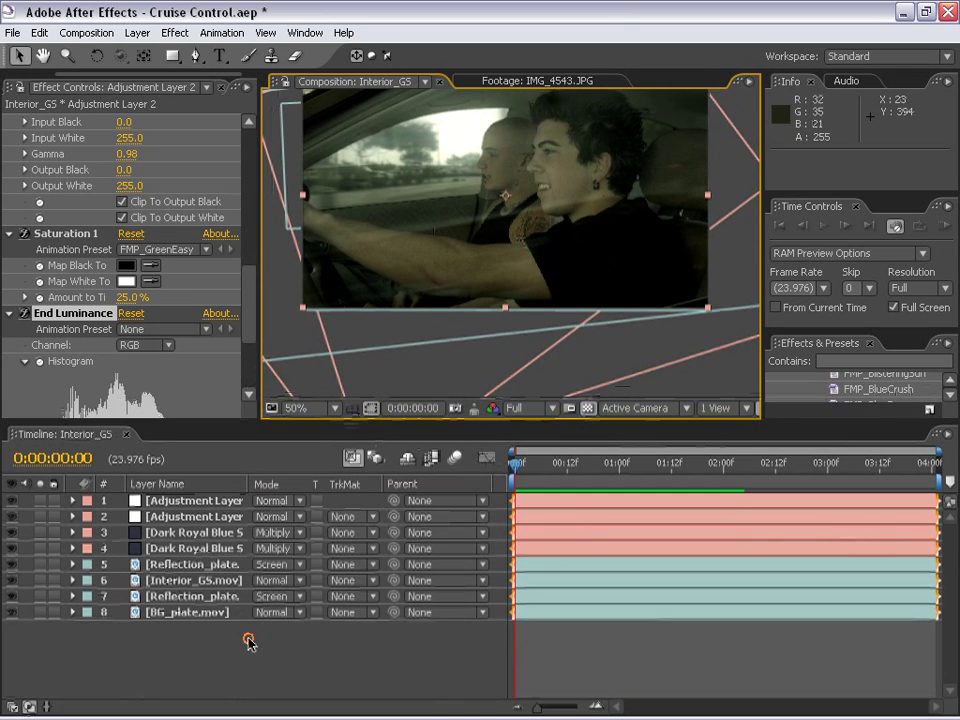
{"action": "left_click", "coordinate": [190, 597]}
{"action": "left_click", "coordinate": [198, 632]}
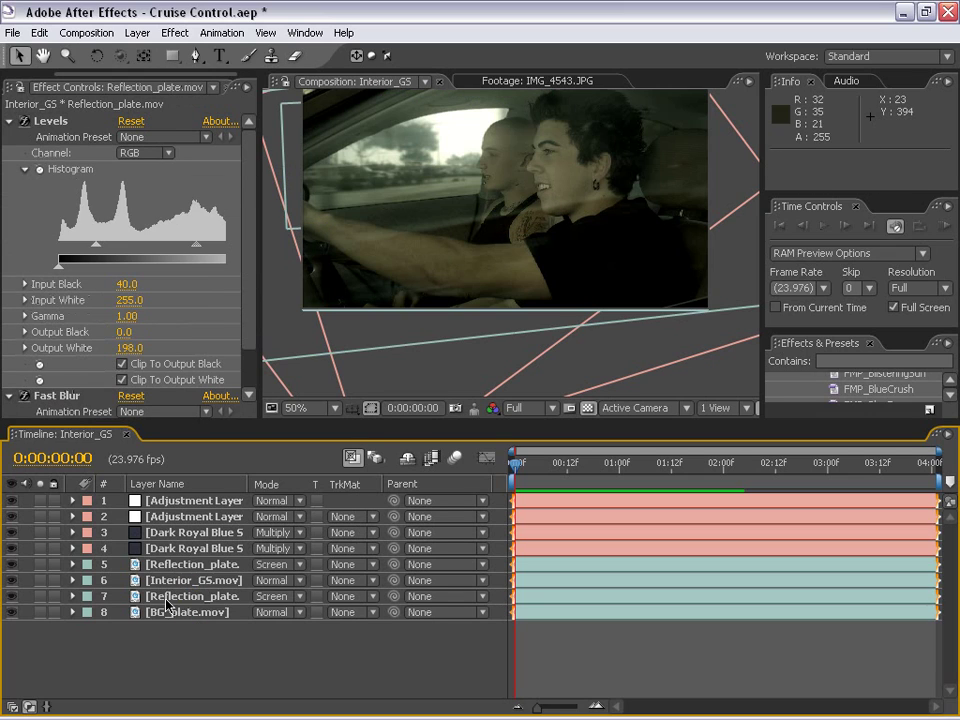
Step: Duplicate the Interior_GS.mov layer and move the copy to the top of the layer stack
{"action": "left_click", "coordinate": [172, 580]}
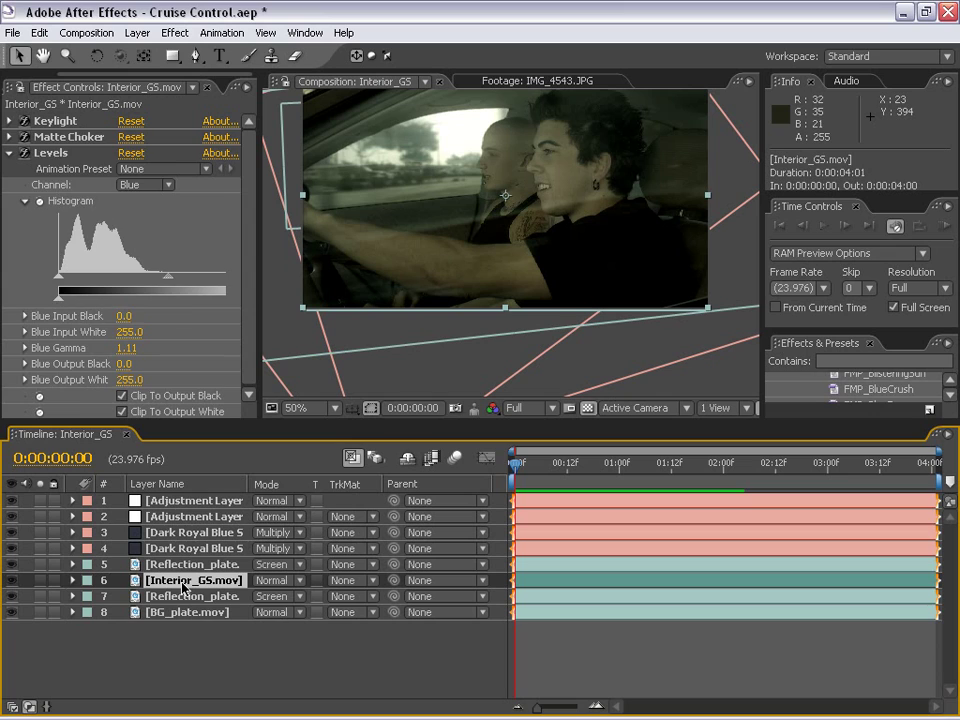
{"action": "key", "text": "ctrl+d"}
{"action": "left_click_drag", "start_coordinate": [150, 579], "coordinate": [167, 502]}
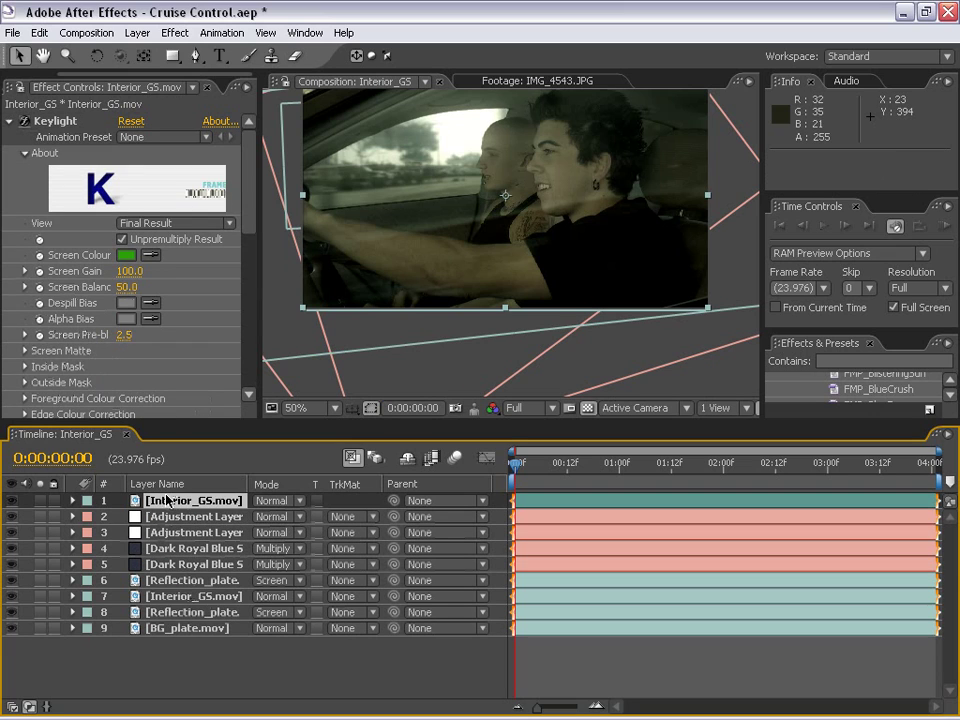
Step: Disable all effects on the top Interior_GS.mov copy to show the original green-screen footage
{"action": "key", "text": "F4"}
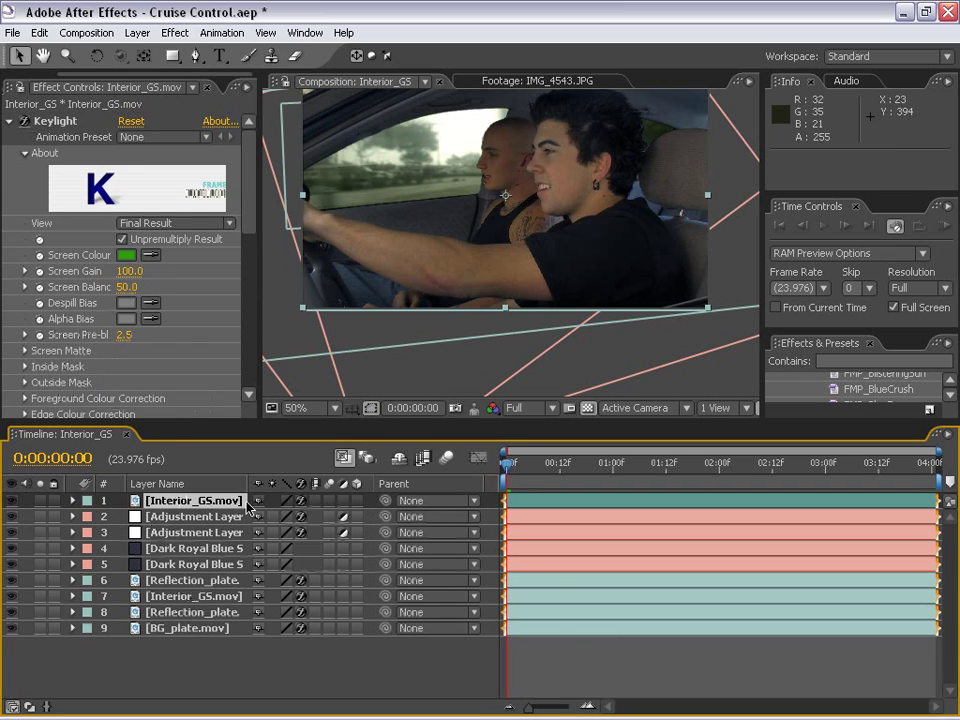
{"action": "left_click", "coordinate": [300, 500]}
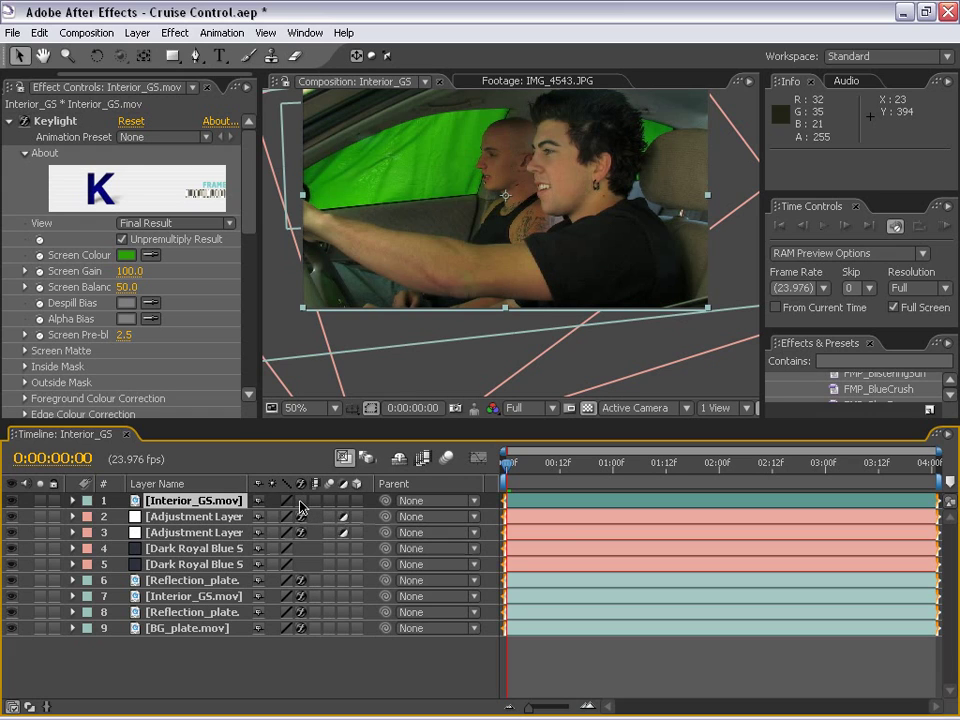
{"action": "key", "text": "h"}
{"action": "left_click_drag", "start_coordinate": [514, 225], "coordinate": [521, 274]}
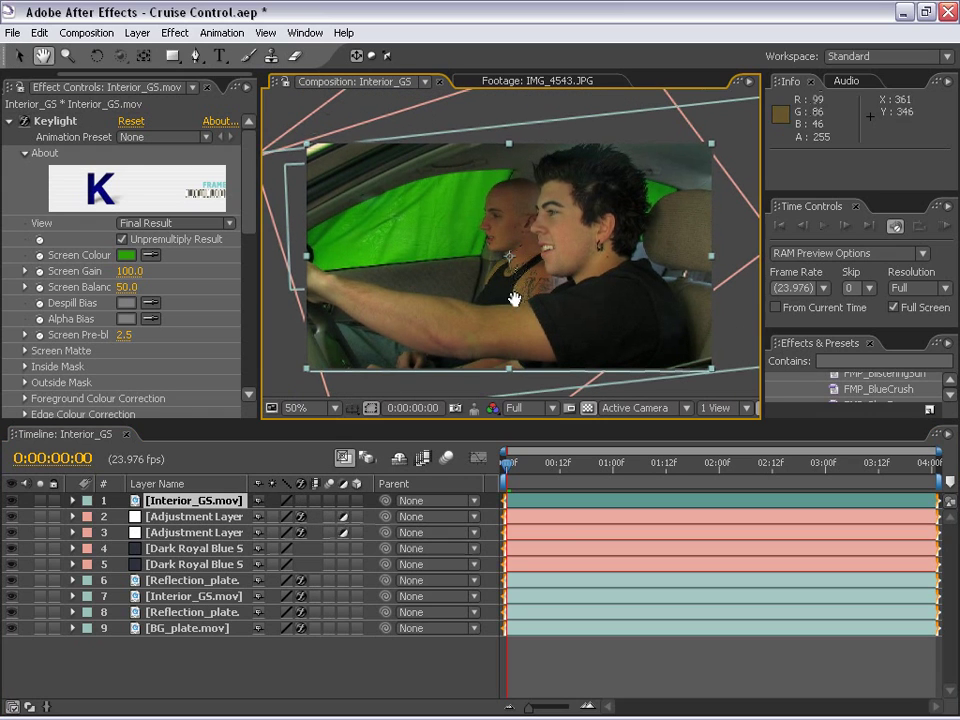
Step: Compare the raw footage with the graded composite at the start and at 0:00:01:03 by toggling the top layer's visibility, leaving it hidden
{"action": "left_click", "coordinate": [11, 500]}
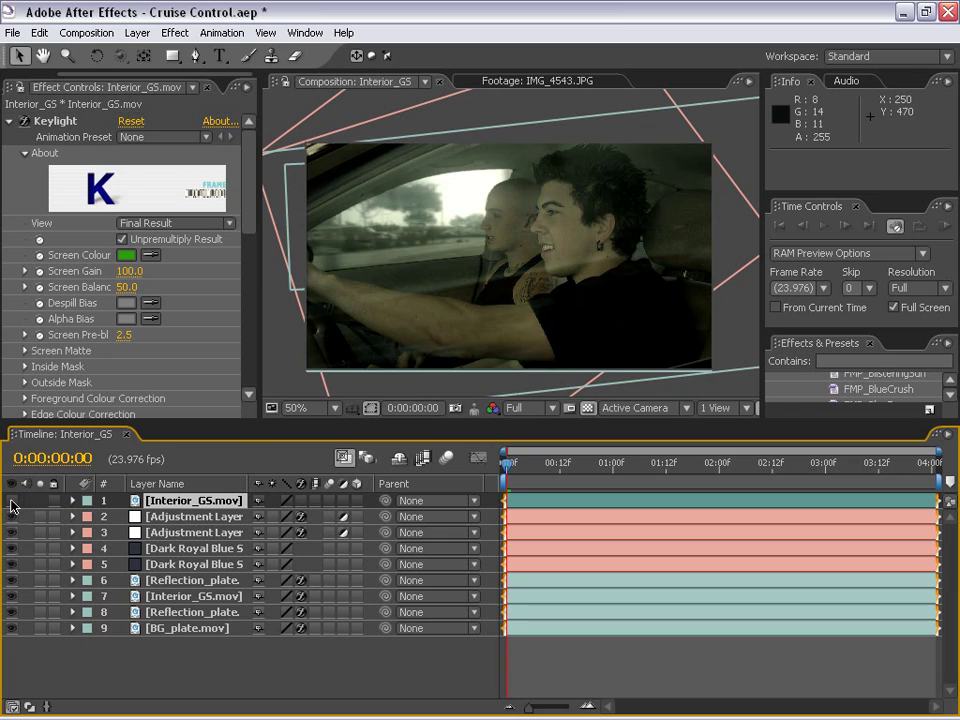
{"action": "left_click", "coordinate": [11, 500]}
{"action": "left_click", "coordinate": [11, 500]}
{"action": "left_click", "coordinate": [11, 500]}
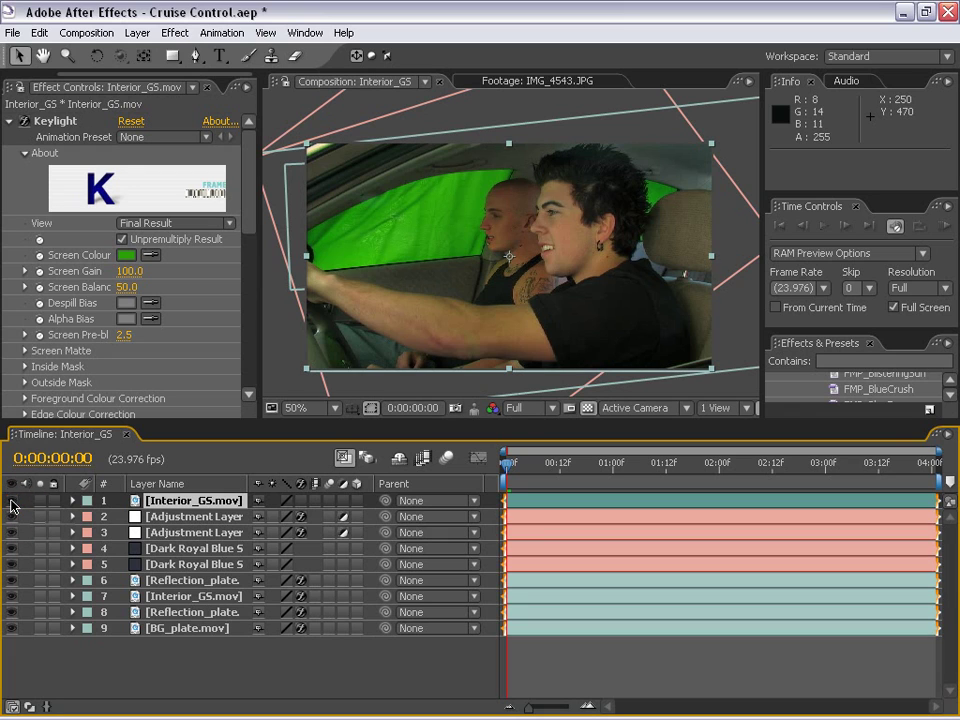
{"action": "left_click", "coordinate": [11, 500]}
{"action": "left_click_drag", "start_coordinate": [576, 465], "coordinate": [625, 463]}
{"action": "left_click", "coordinate": [12, 500]}
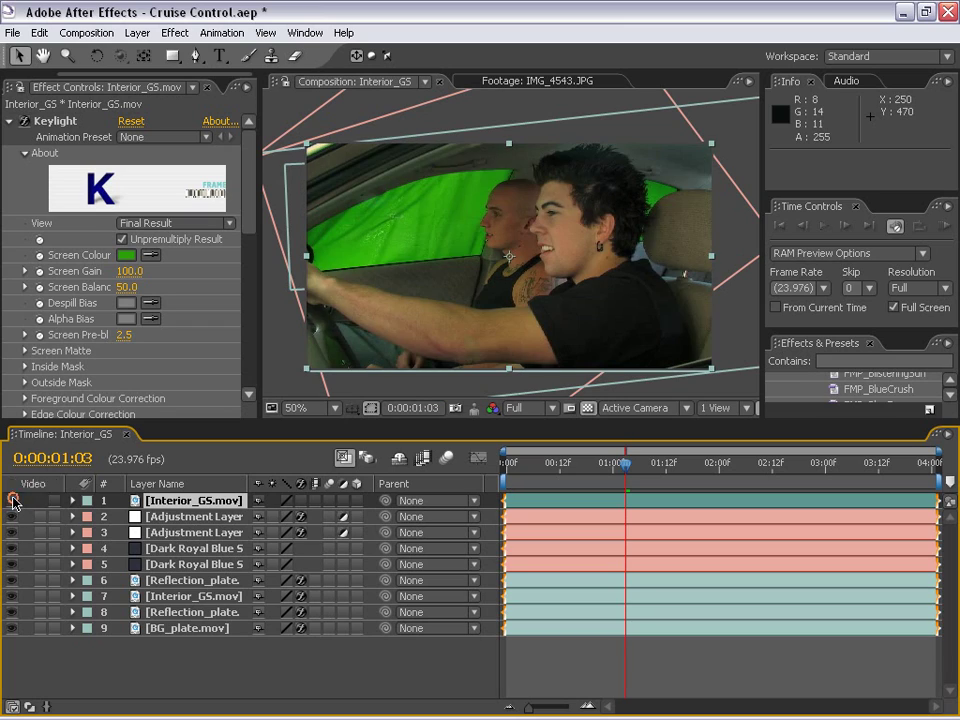
{"action": "left_click", "coordinate": [12, 500]}
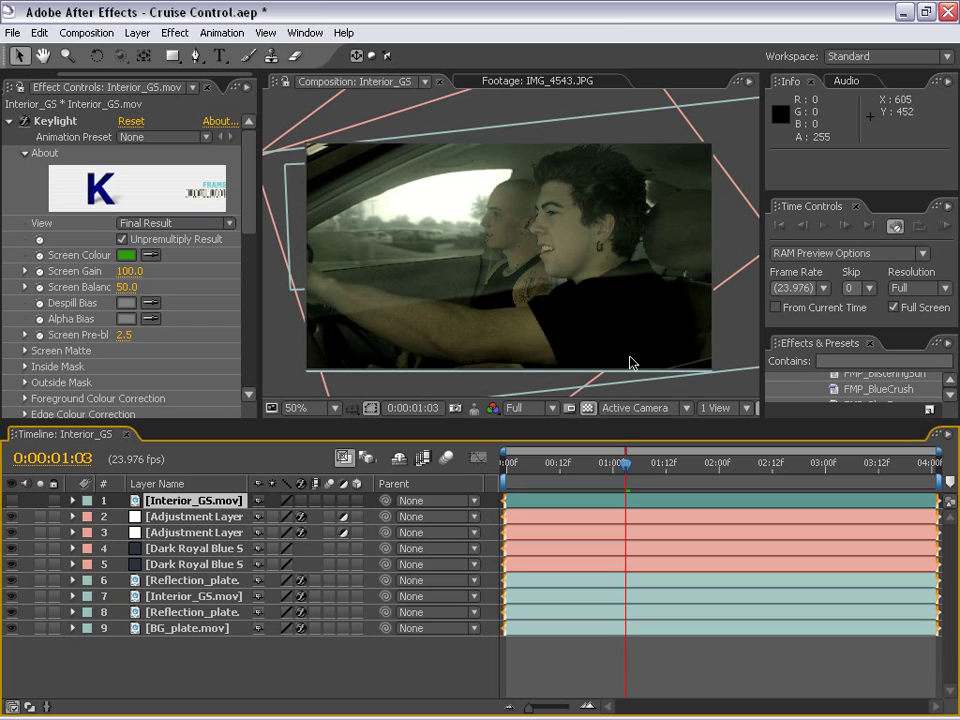